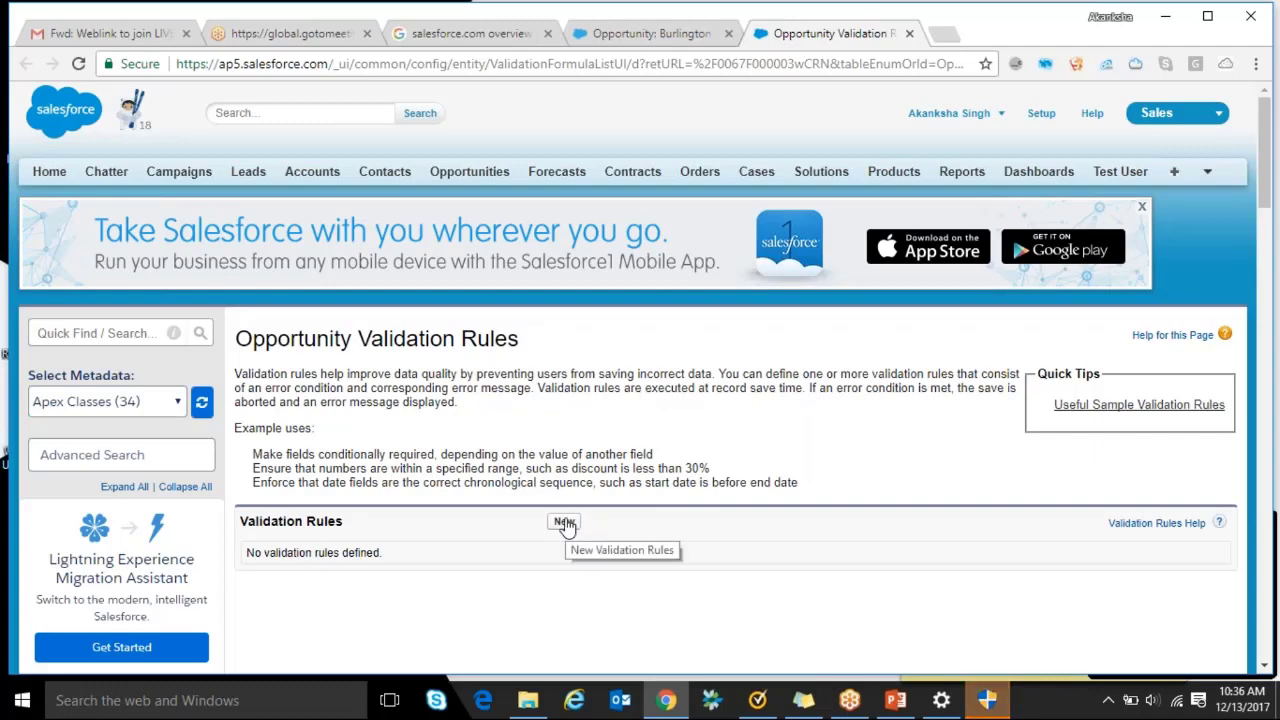
Find the Opportunity customization settings in Setup with the search text "Opportuni" and open the Opportunity validation rules
{"action": "left_click", "coordinate": [1041, 113]}
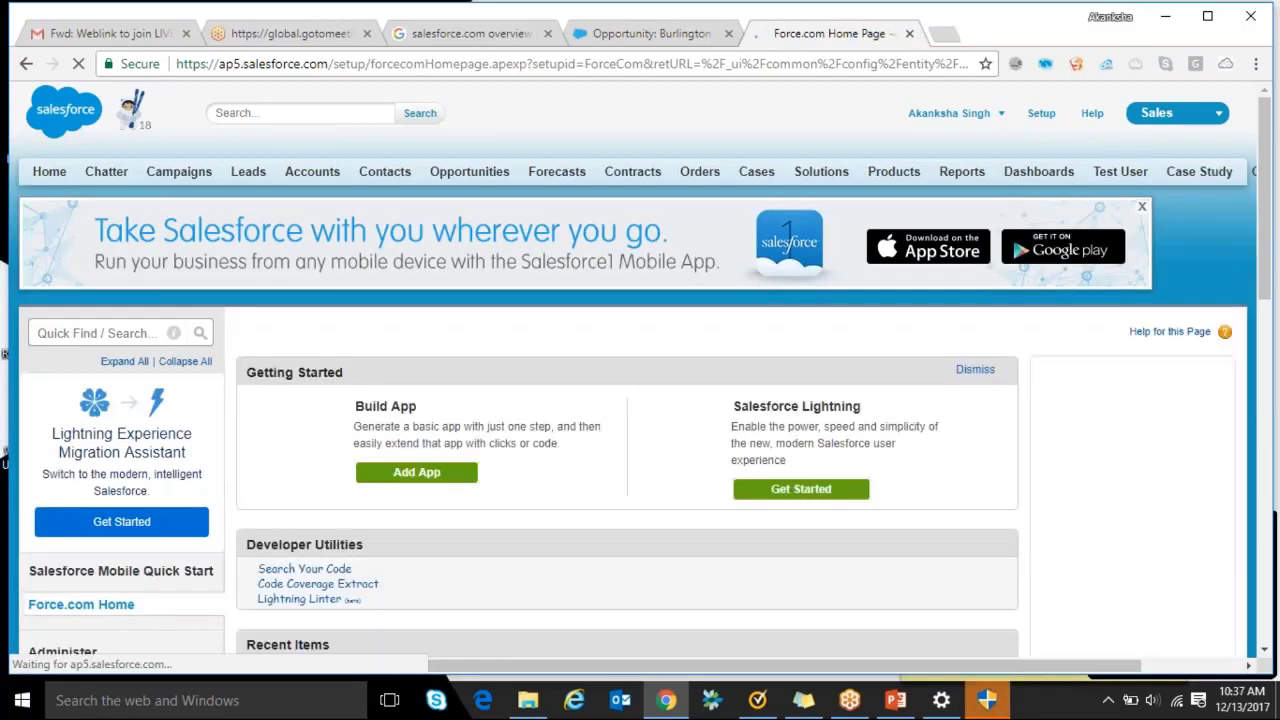
{"action": "left_click", "coordinate": [90, 331]}
{"action": "type", "text": "Opportunity"}
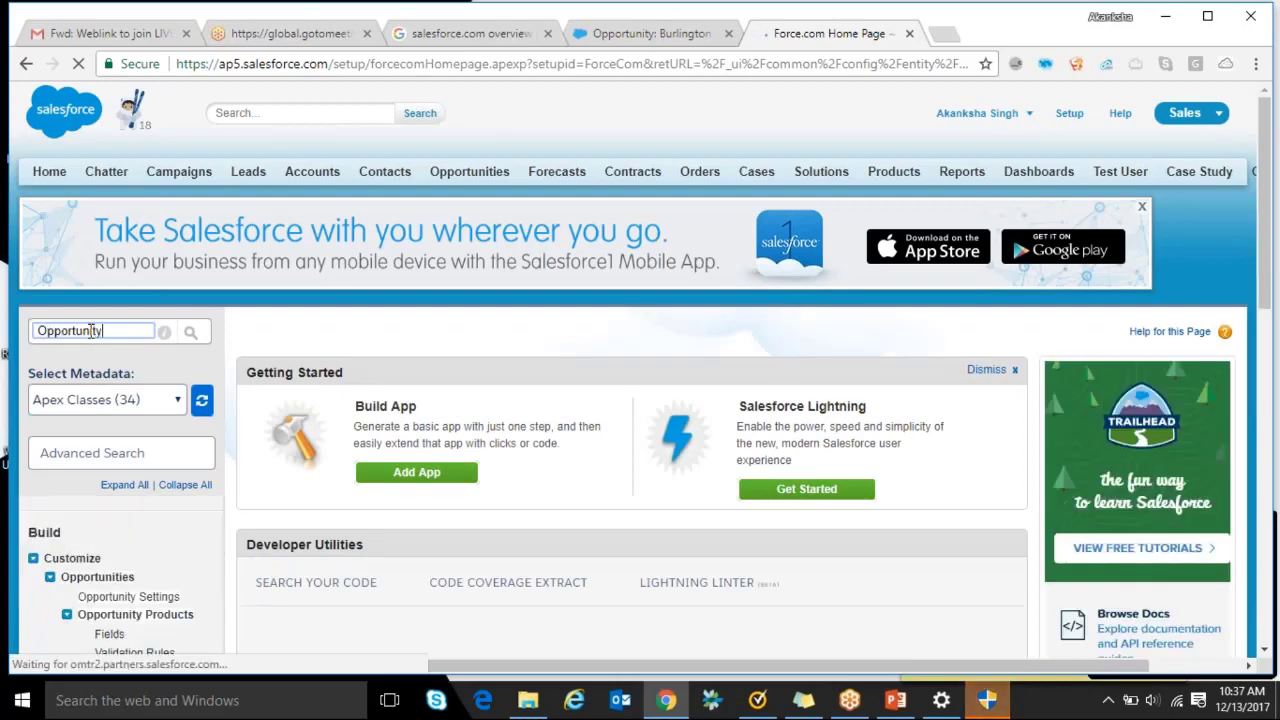
{"action": "key", "text": "BackSpace"}
{"action": "key", "text": "BackSpace"}
{"action": "key", "text": "BackSpace"}
{"action": "type", "text": "i"}
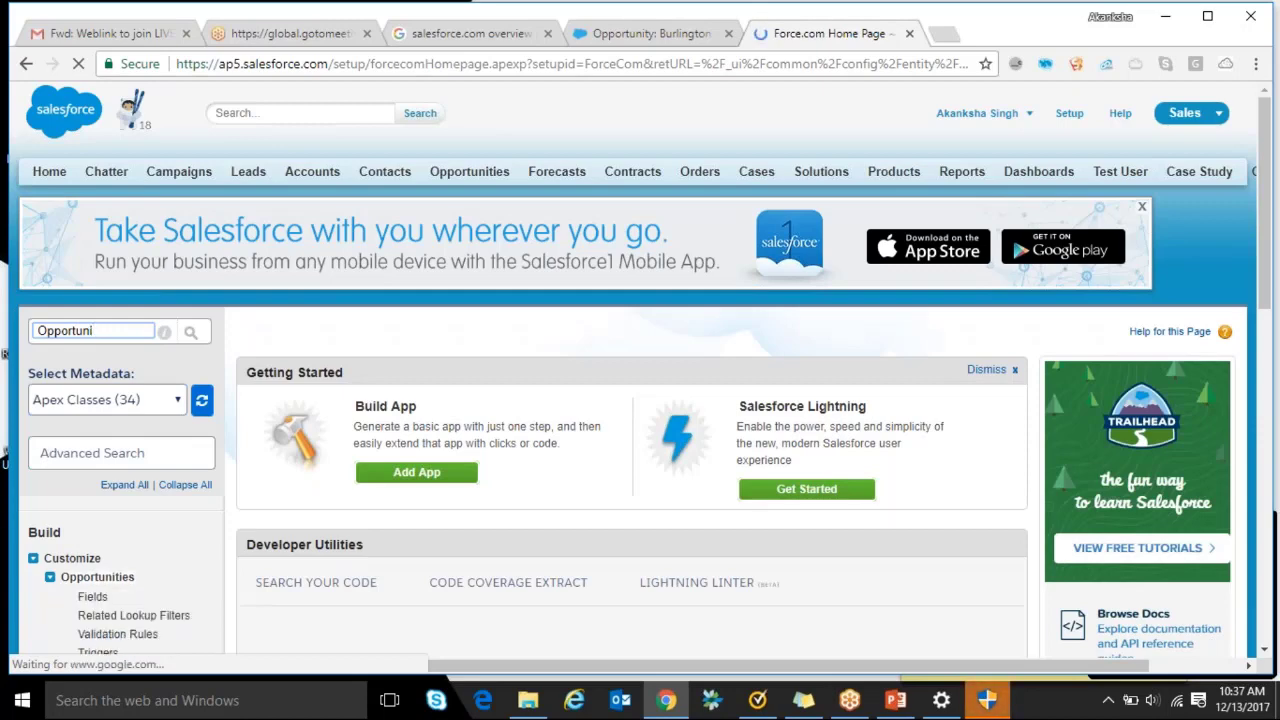
{"action": "left_click", "coordinate": [118, 634]}
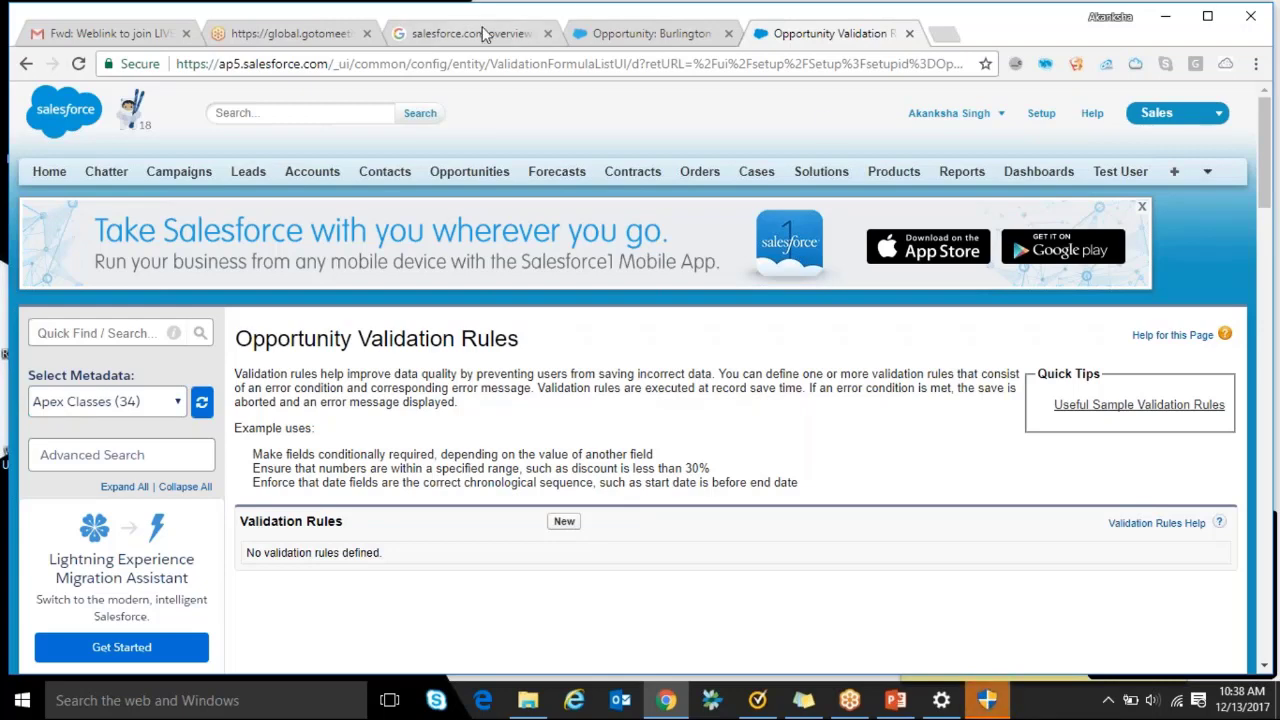
Start a new campaign and enter "Add in tV" as the campaign name
{"action": "left_click", "coordinate": [176, 180]}
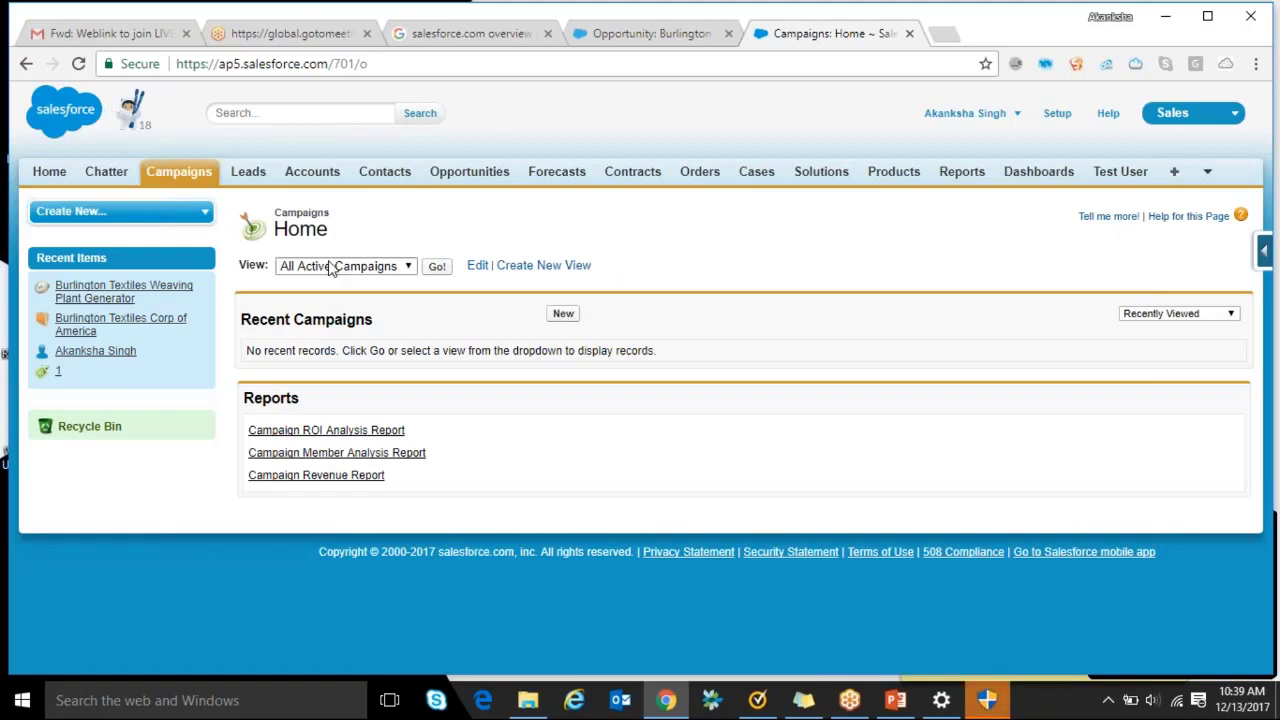
{"action": "left_click", "coordinate": [564, 316]}
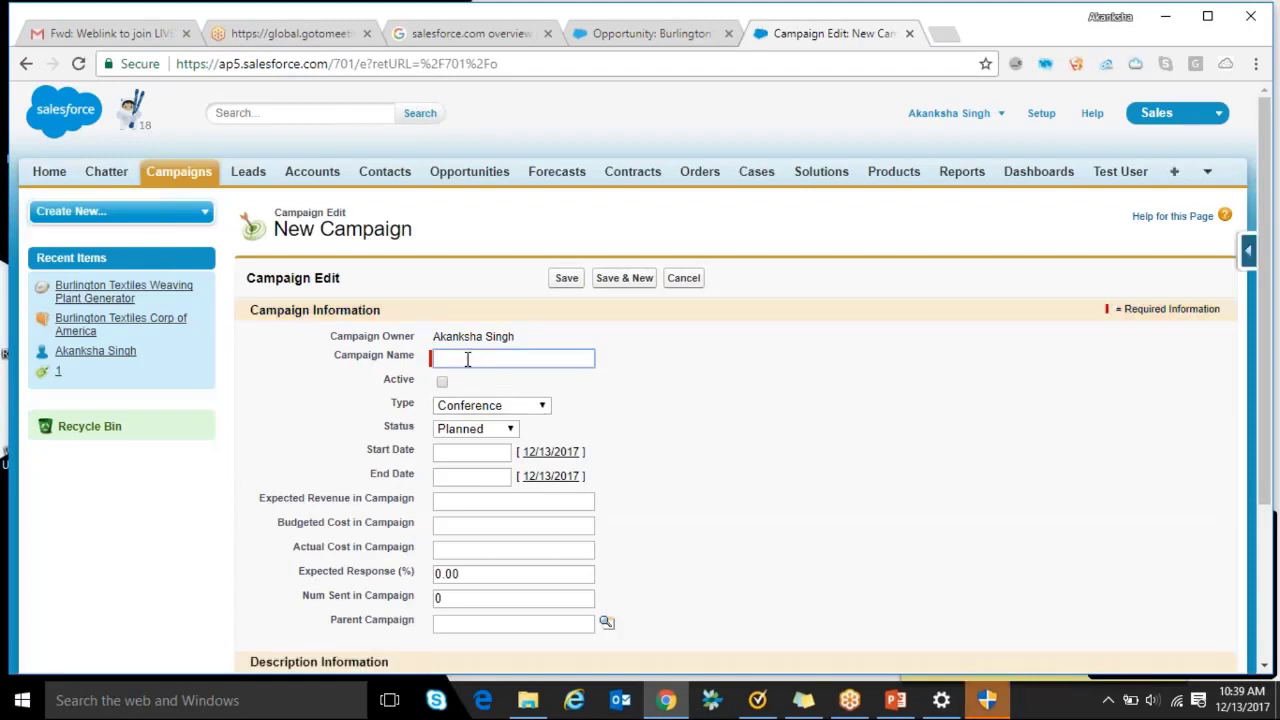
{"action": "type", "text": "Add "}
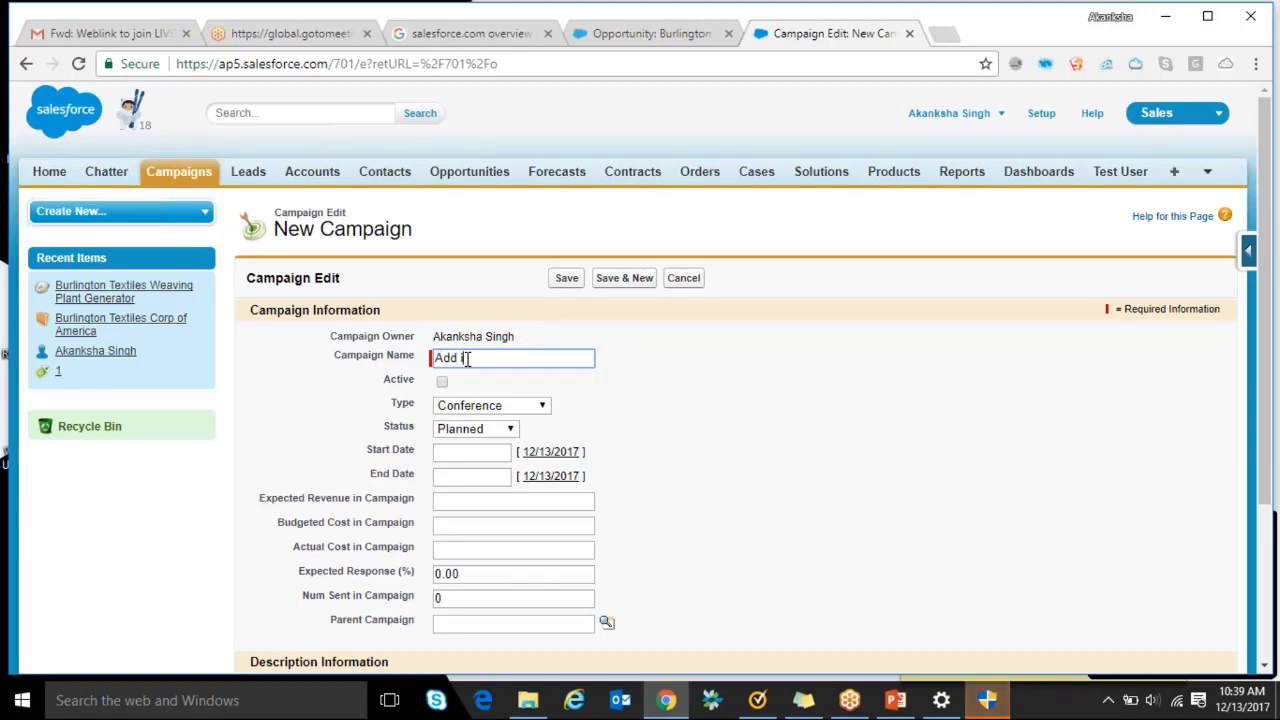
{"action": "type", "text": "in TV"}
{"action": "left_click", "coordinate": [358, 412]}
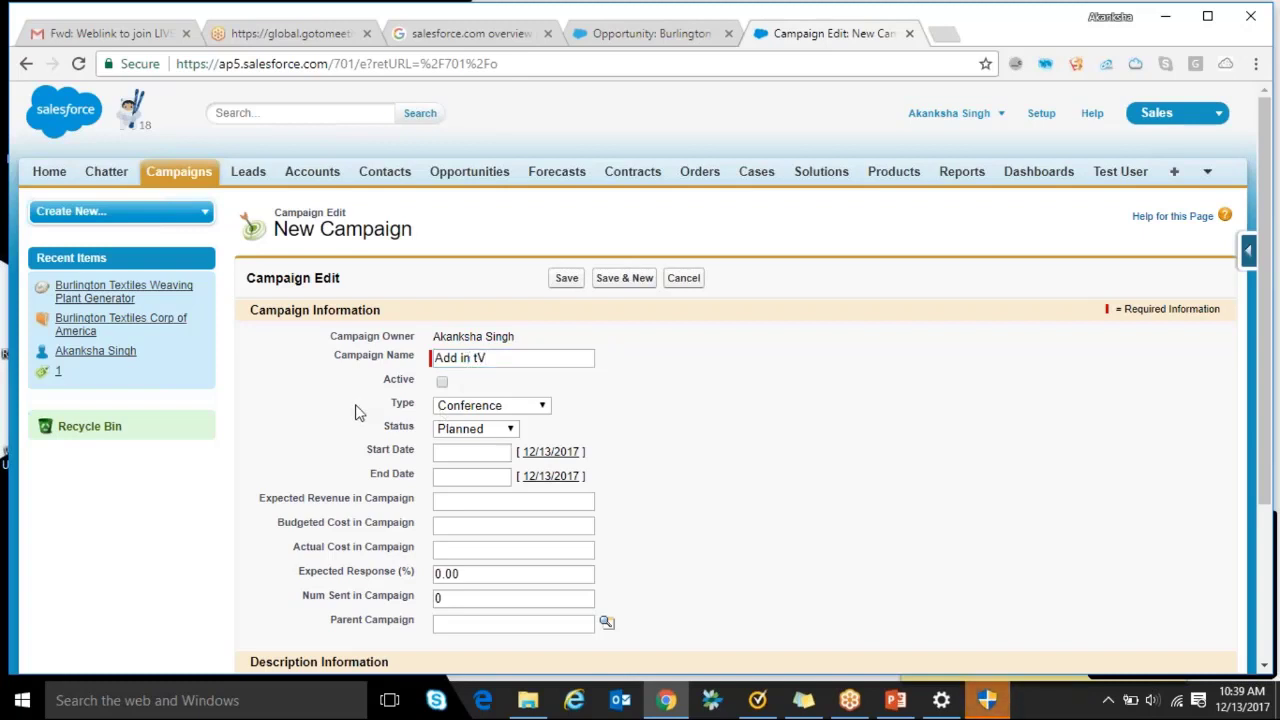
Mark the new campaign as active, set its type to Advertisement and keep the status Planned
{"action": "scroll", "coordinate": [358, 412], "scroll_direction": "down", "scroll_amount": 1}
{"action": "scroll", "coordinate": [358, 412], "scroll_direction": "down", "scroll_amount": 2}
{"action": "left_click", "coordinate": [441, 306]}
{"action": "left_click", "coordinate": [487, 335]}
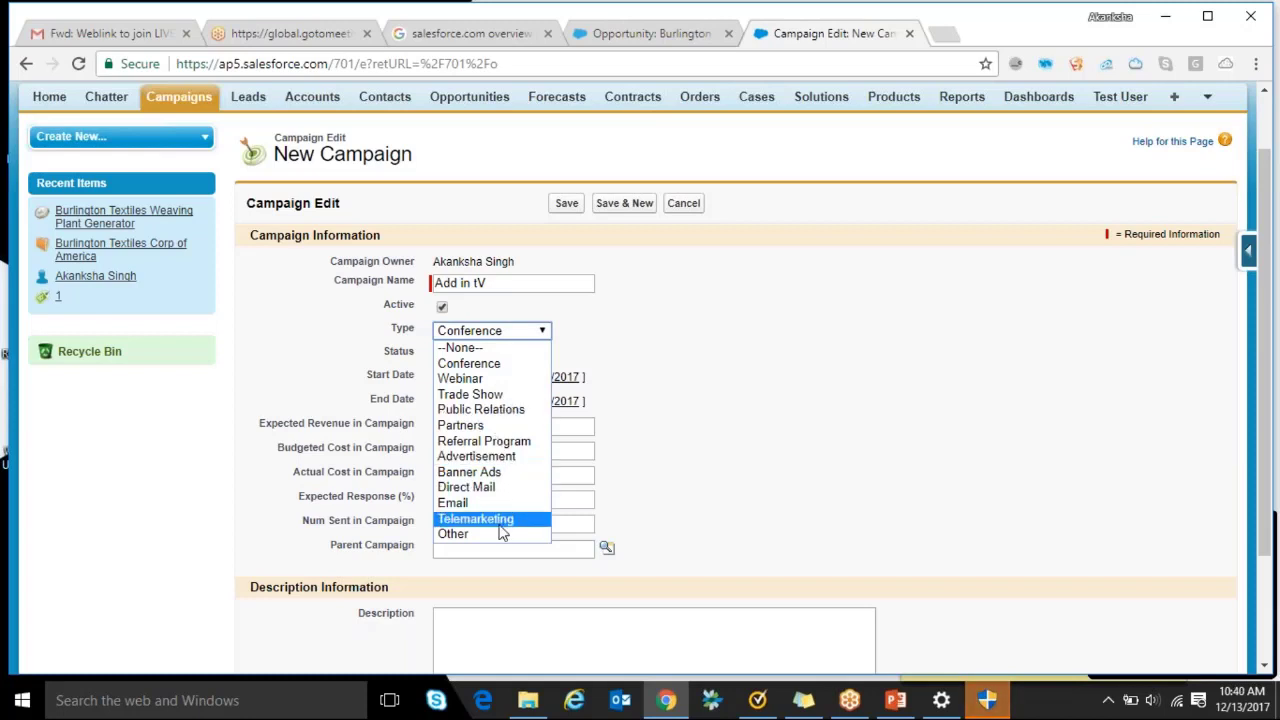
{"action": "left_click", "coordinate": [484, 457]}
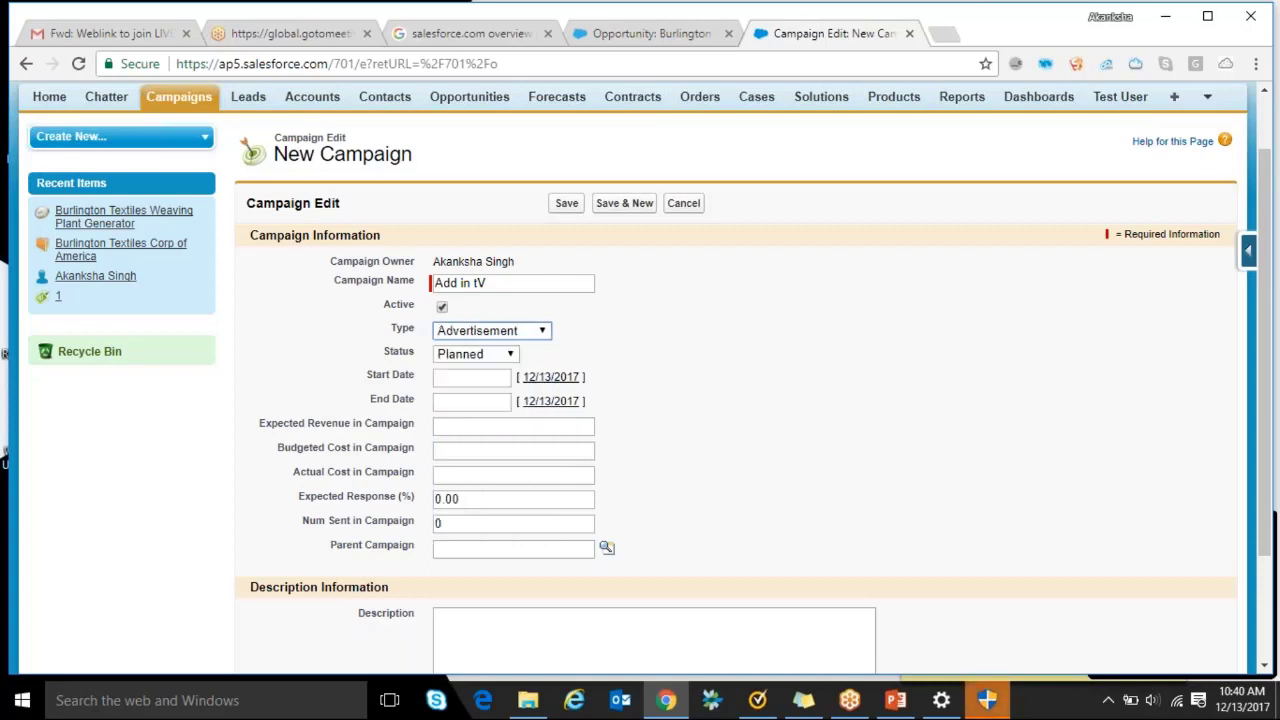
{"action": "left_click", "coordinate": [467, 360]}
{"action": "left_click", "coordinate": [467, 360]}
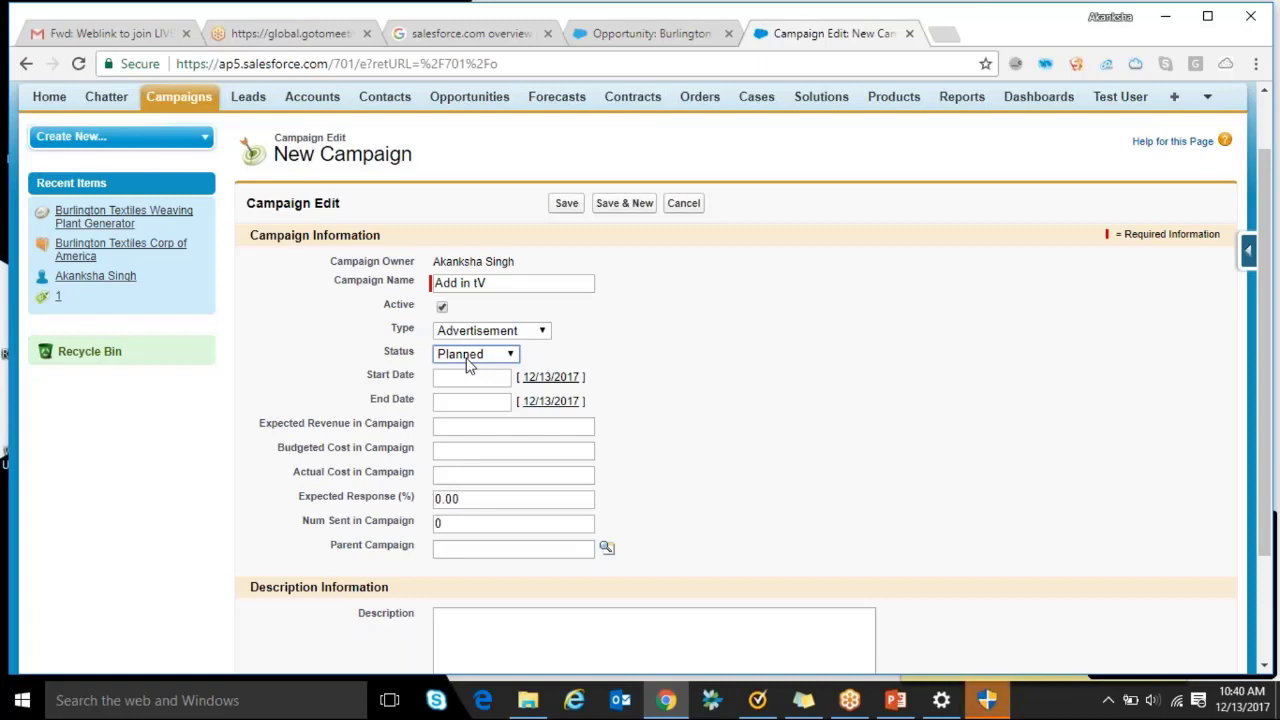
Open the list of campaign fields through the Force.com quick access options of the new campaign form
{"action": "left_click", "coordinate": [541, 333]}
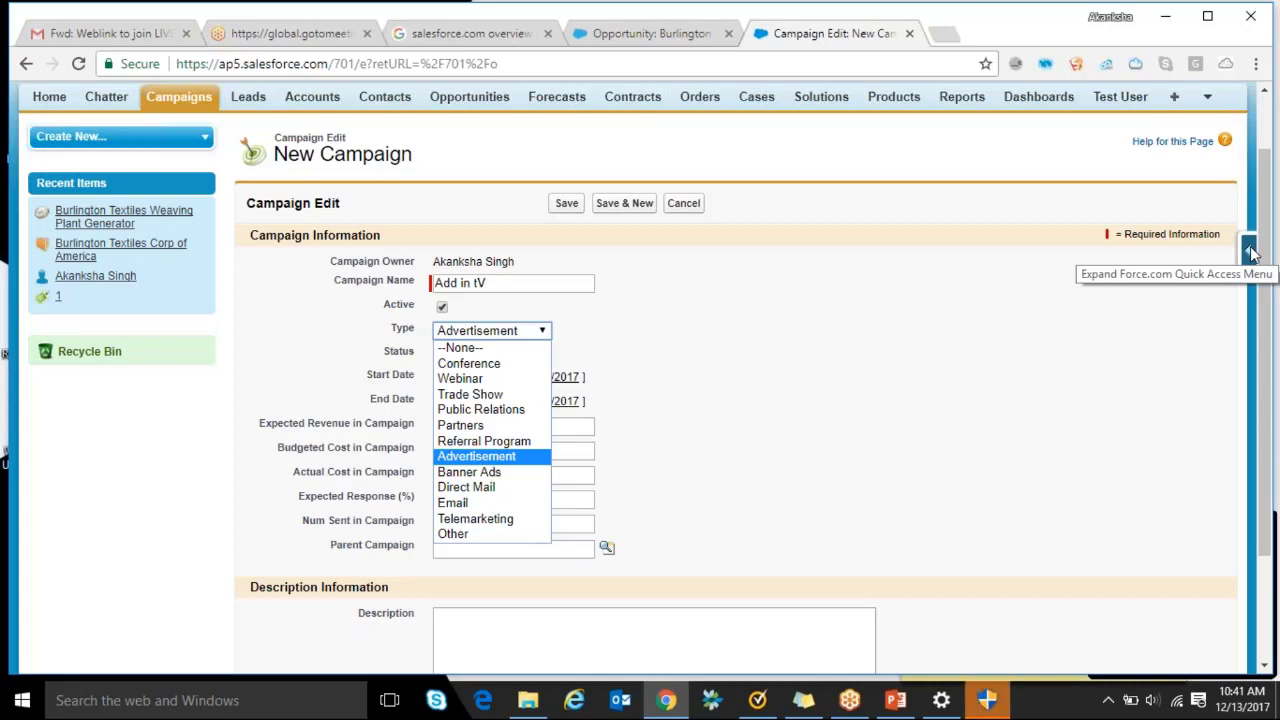
{"action": "left_click", "coordinate": [1252, 253]}
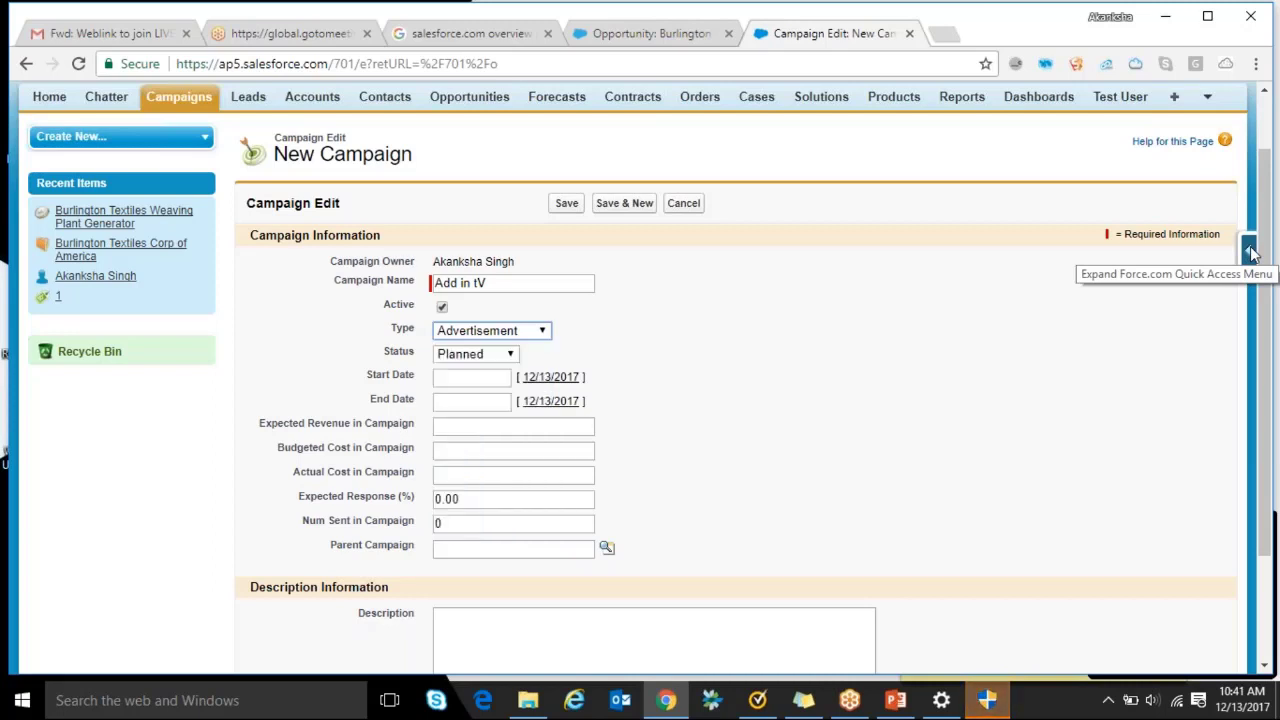
{"action": "left_click", "coordinate": [1252, 253]}
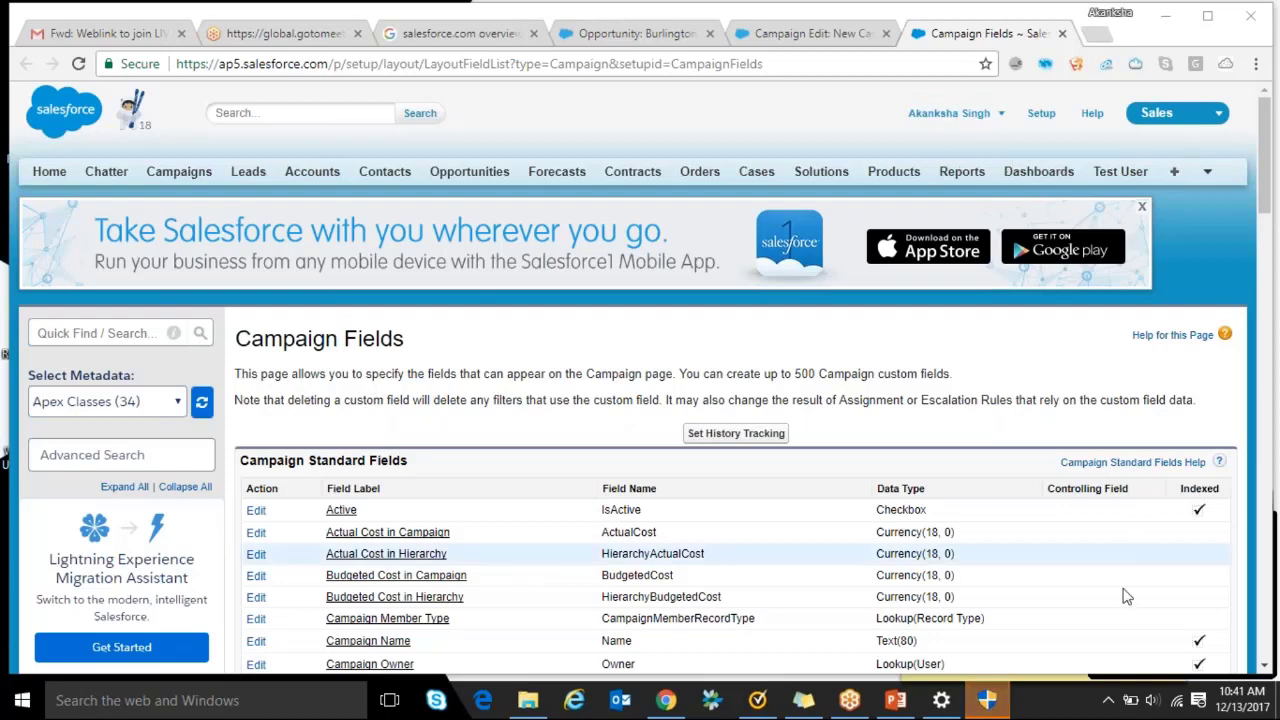
Search the campaign fields page for "Type" and open the standard Type field
{"action": "left_click", "coordinate": [1265, 667]}
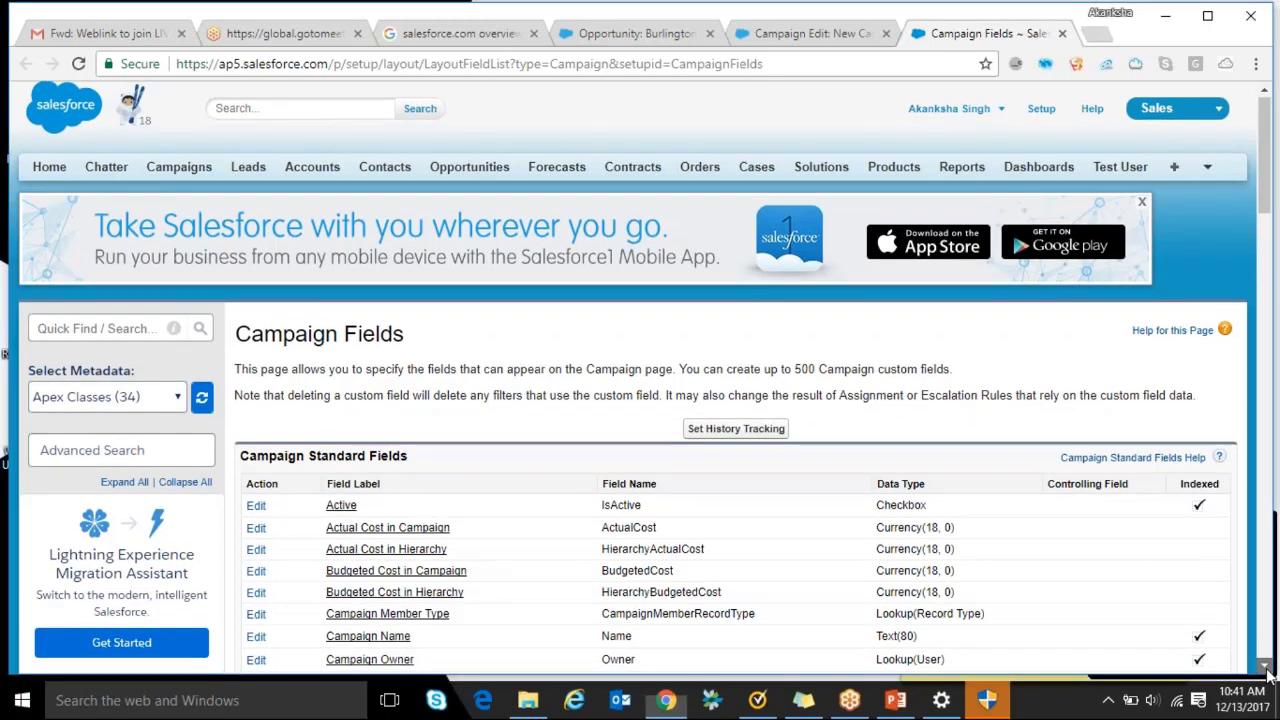
{"action": "scroll", "coordinate": [1267, 674], "scroll_direction": "down", "scroll_amount": 3}
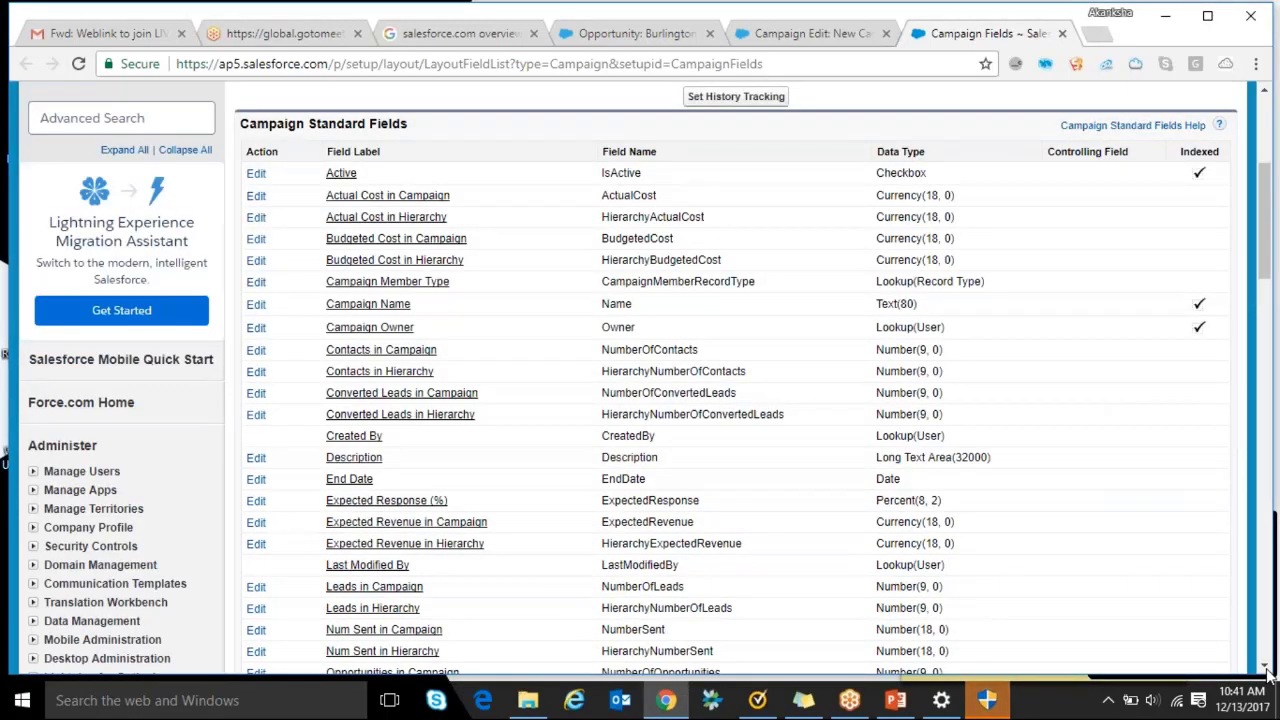
{"action": "scroll", "coordinate": [1267, 674], "scroll_direction": "down", "scroll_amount": 1}
{"action": "key", "text": "ctrl+f"}
{"action": "type", "text": "Type"}
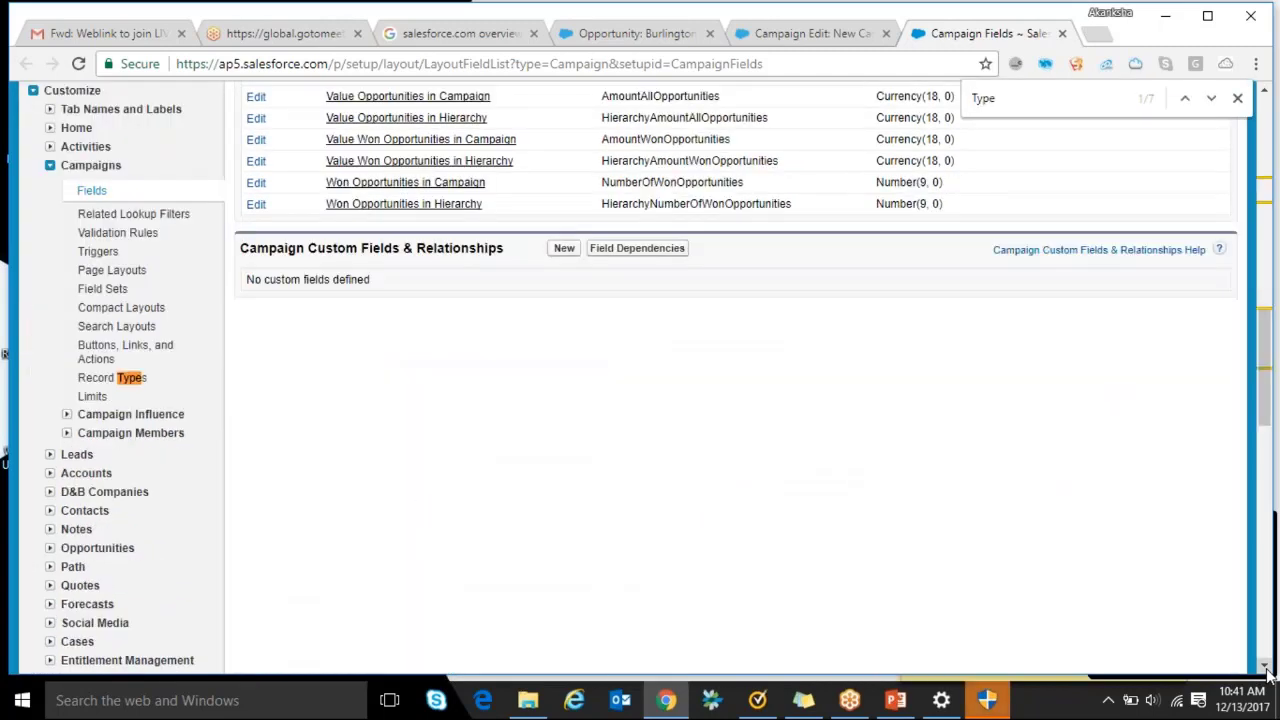
{"action": "key", "text": "Return"}
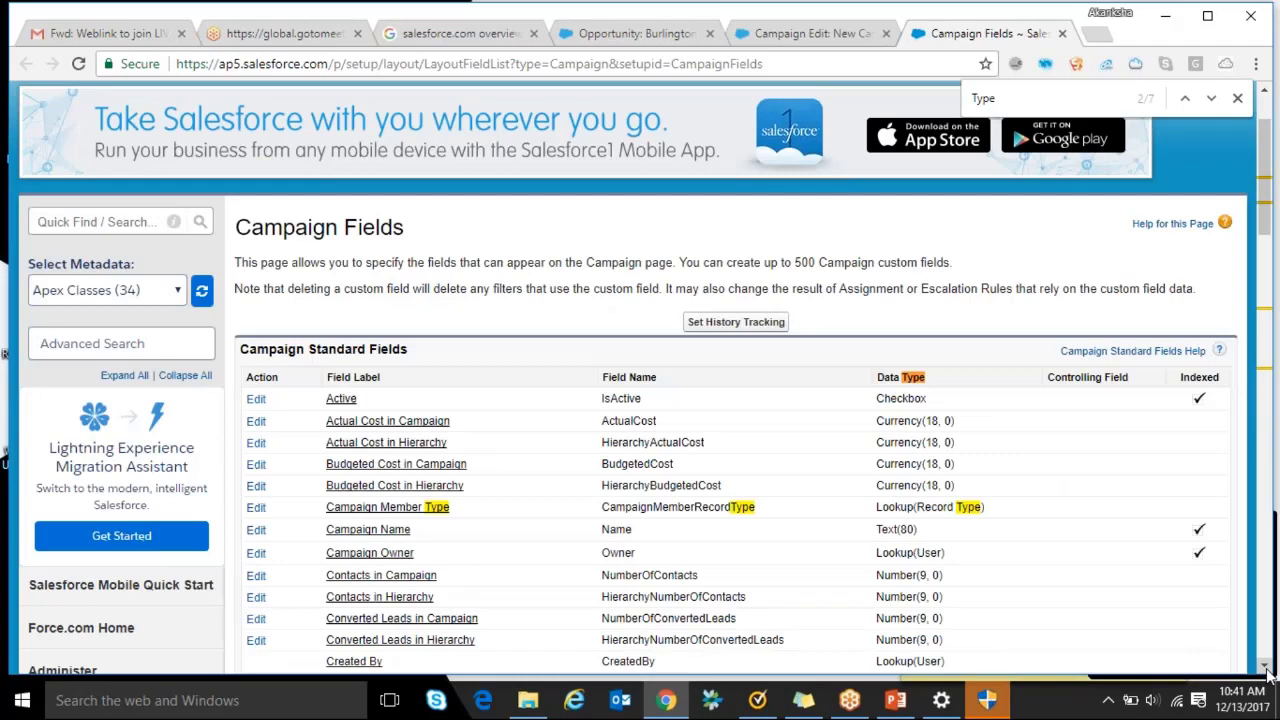
{"action": "key", "text": "Return"}
{"action": "key", "text": "Return"}
{"action": "key", "text": "Return"}
{"action": "key", "text": "Return"}
{"action": "left_click", "coordinate": [338, 377]}
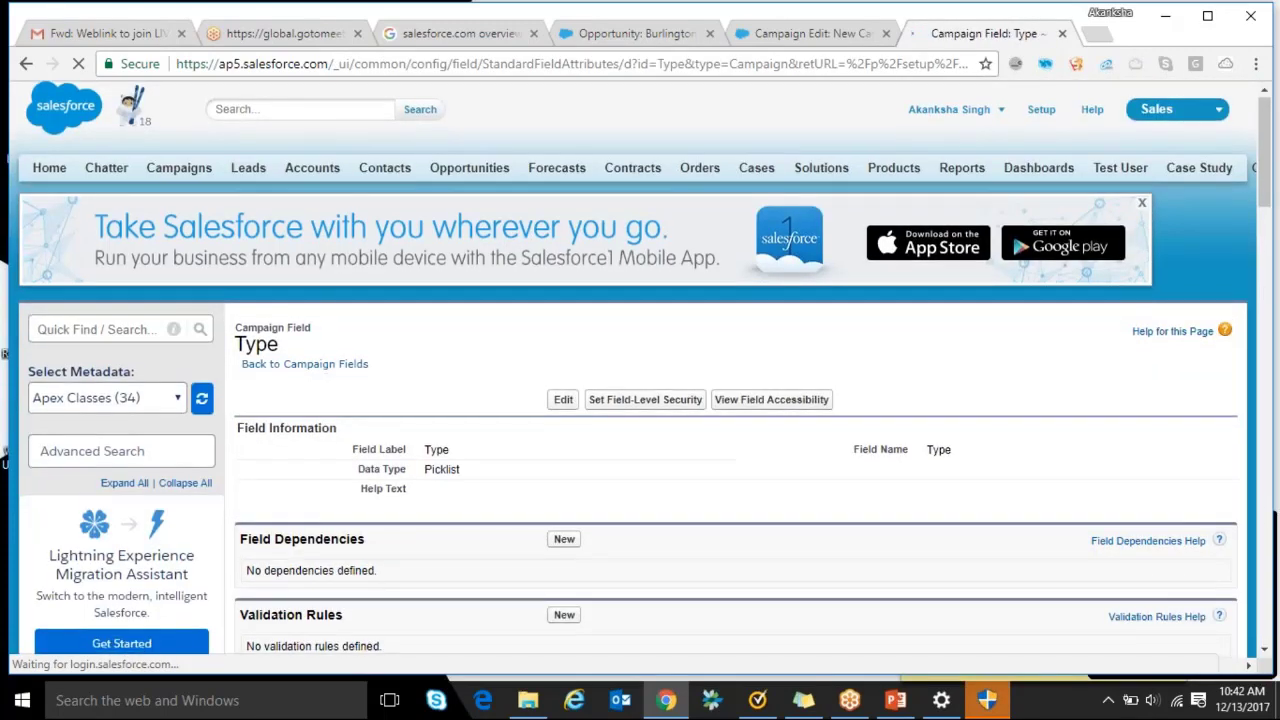
Add "Telephone" as a new value of the Campaign Type picklist and save it
{"action": "scroll", "coordinate": [640, 377], "scroll_direction": "down", "scroll_amount": 4}
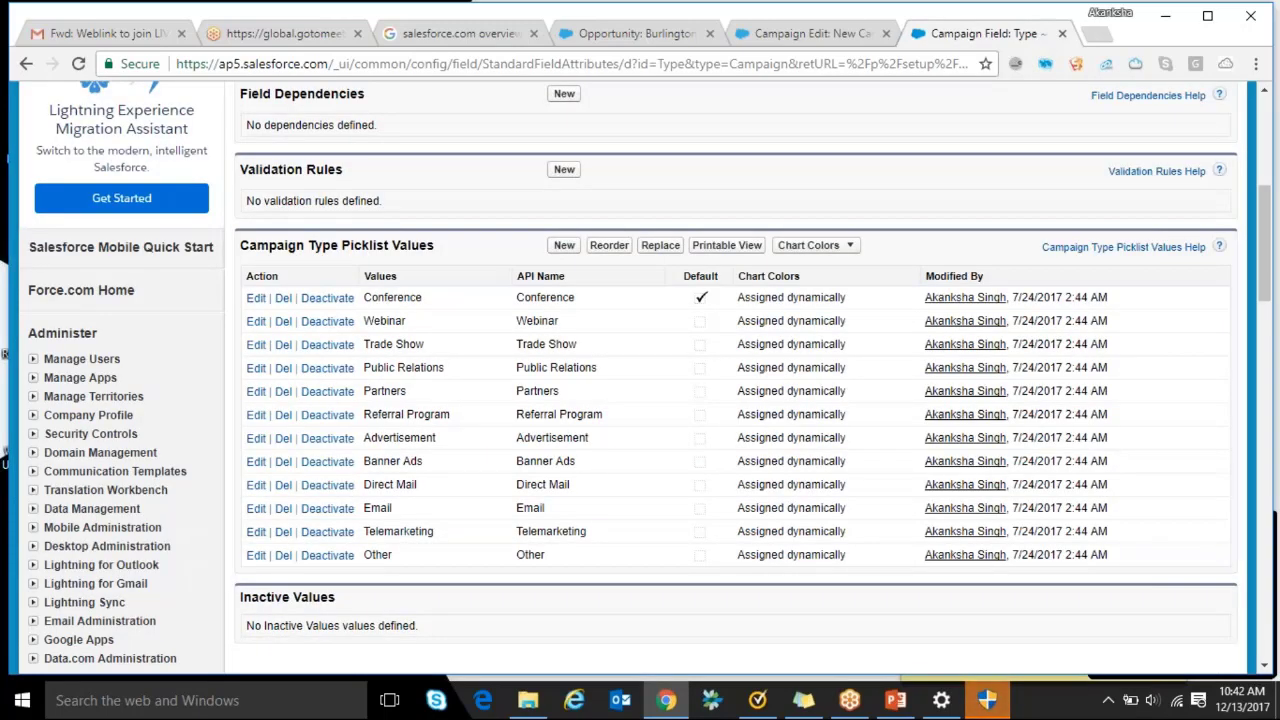
{"action": "left_click", "coordinate": [565, 246]}
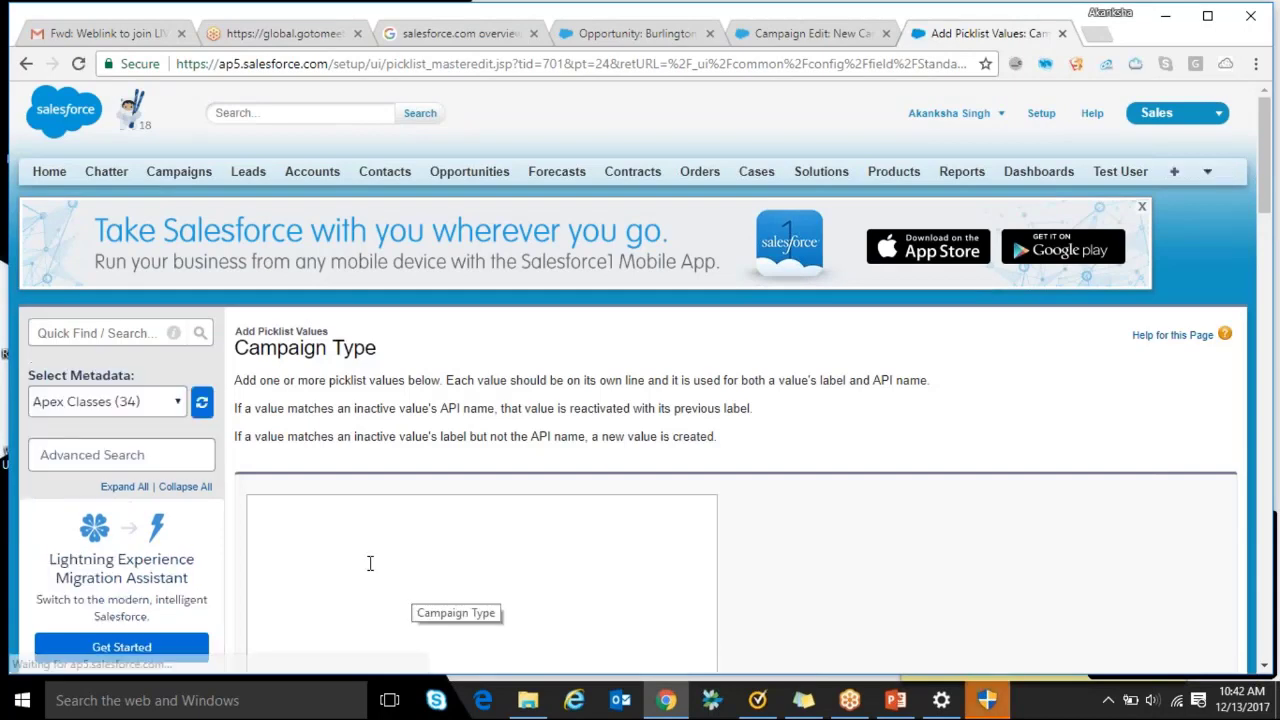
{"action": "left_click", "coordinate": [369, 563]}
{"action": "type", "text": "Telephomn"}
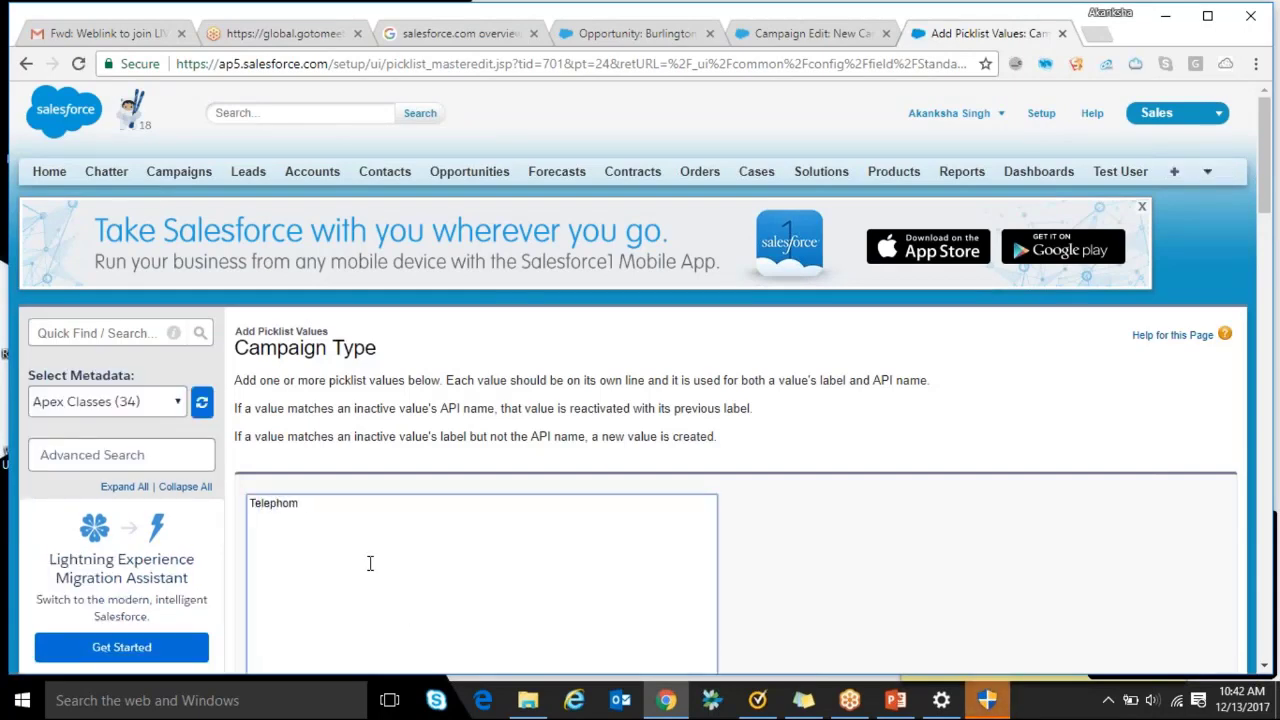
{"action": "key", "text": "BackSpace"}
{"action": "key", "text": "BackSpace"}
{"action": "type", "text": "ne"}
{"action": "left_click", "coordinate": [1267, 668]}
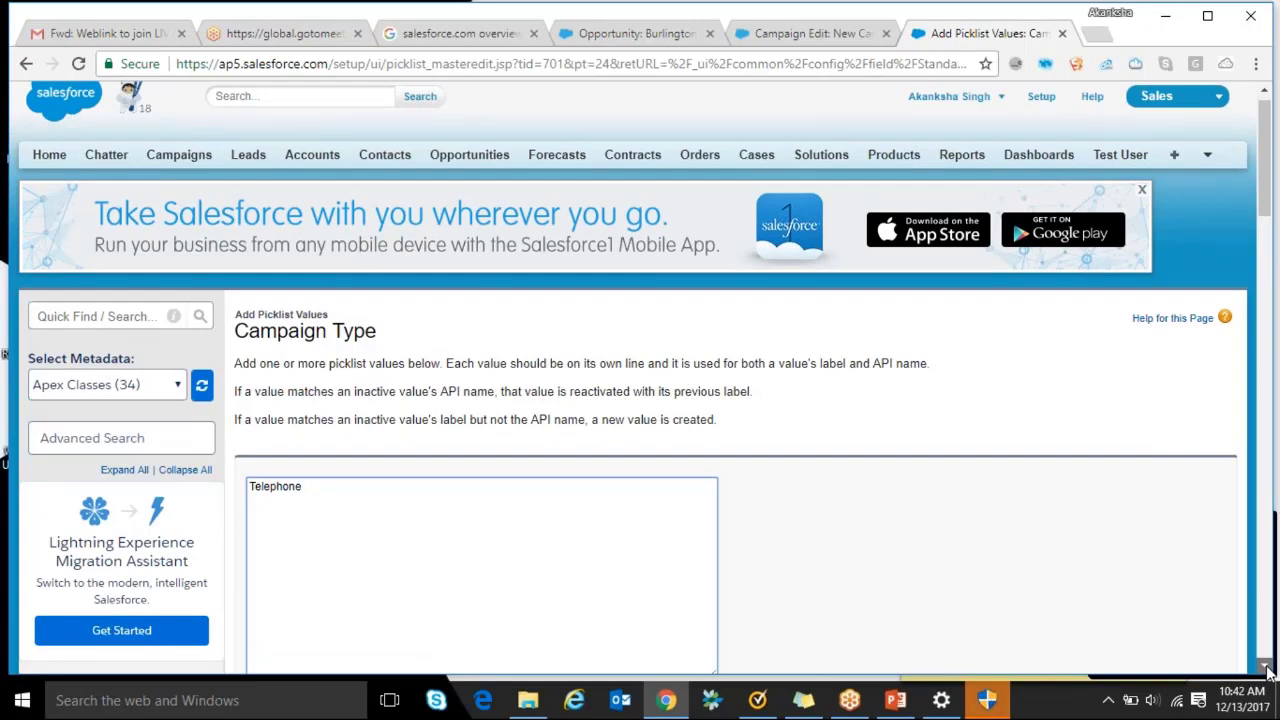
{"action": "left_click", "coordinate": [1267, 671]}
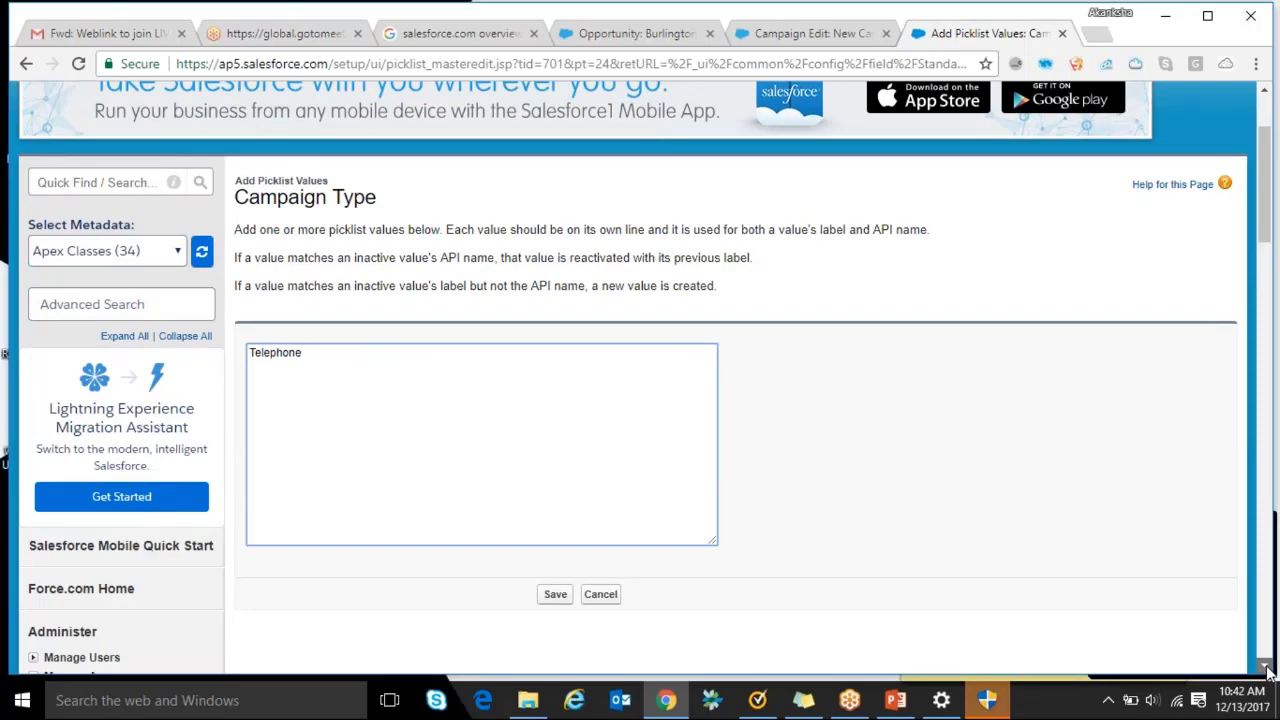
{"action": "left_click", "coordinate": [1267, 671]}
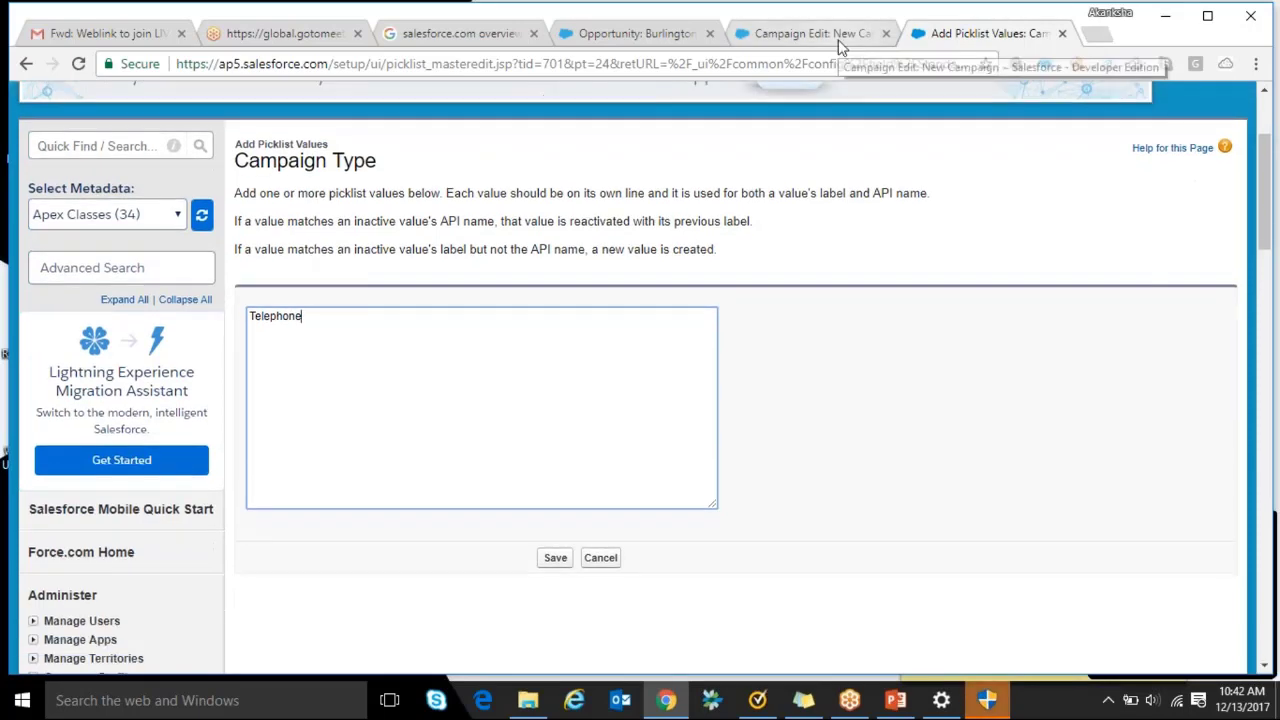
{"action": "left_click", "coordinate": [810, 33]}
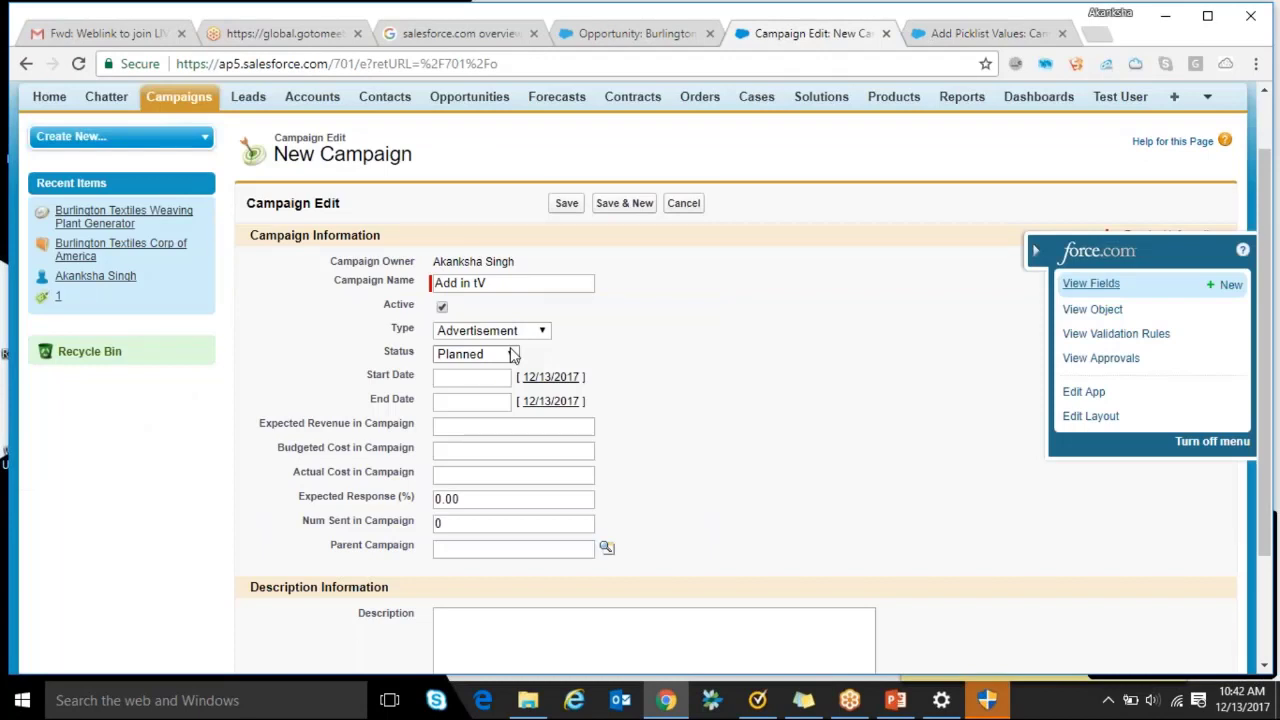
{"action": "key", "text": "ctrl+Tab"}
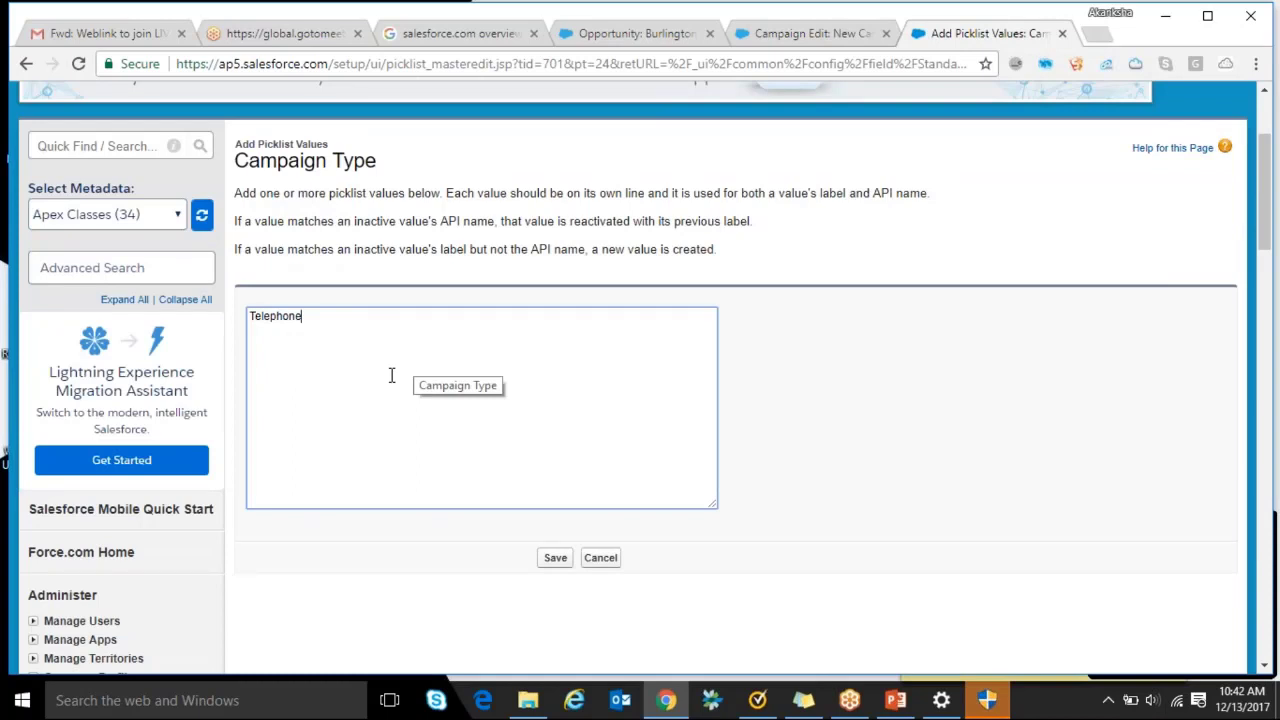
{"action": "left_click", "coordinate": [555, 558]}
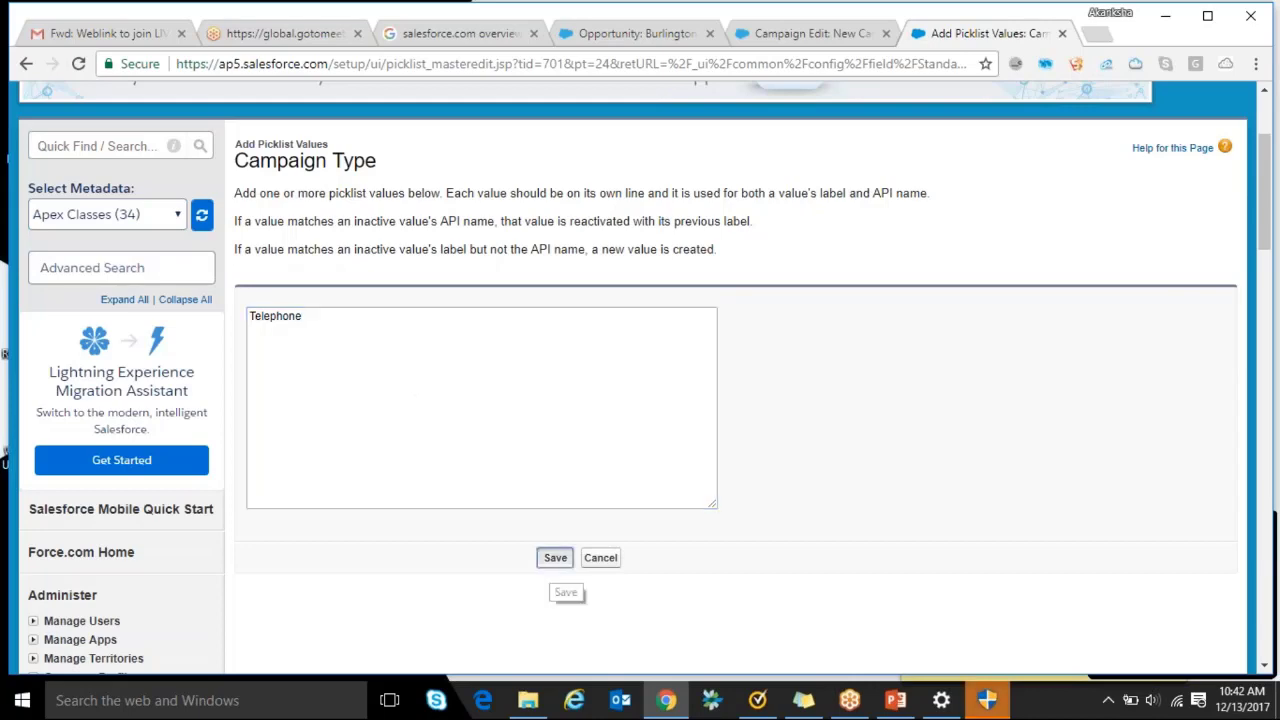
Check the type options in the reloaded new campaign form, and deactivate the Telephone value of the Campaign Type picklist
{"action": "left_click", "coordinate": [820, 34]}
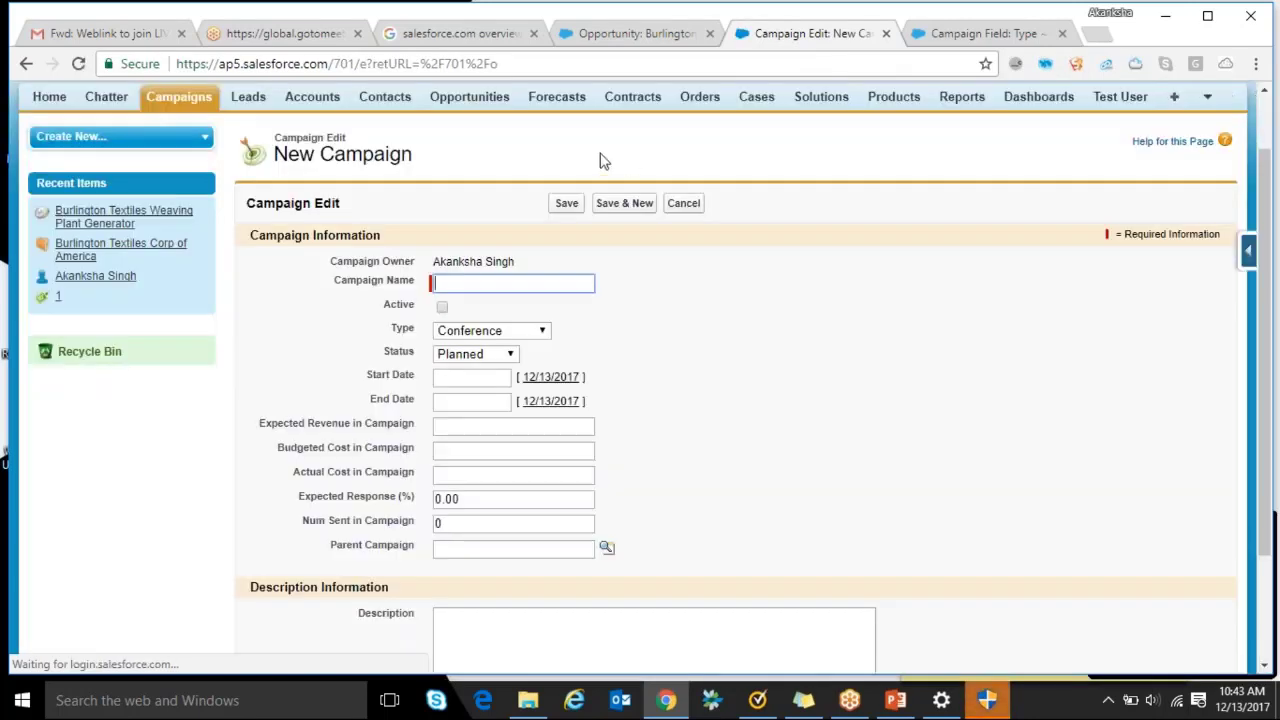
{"action": "left_click", "coordinate": [536, 332]}
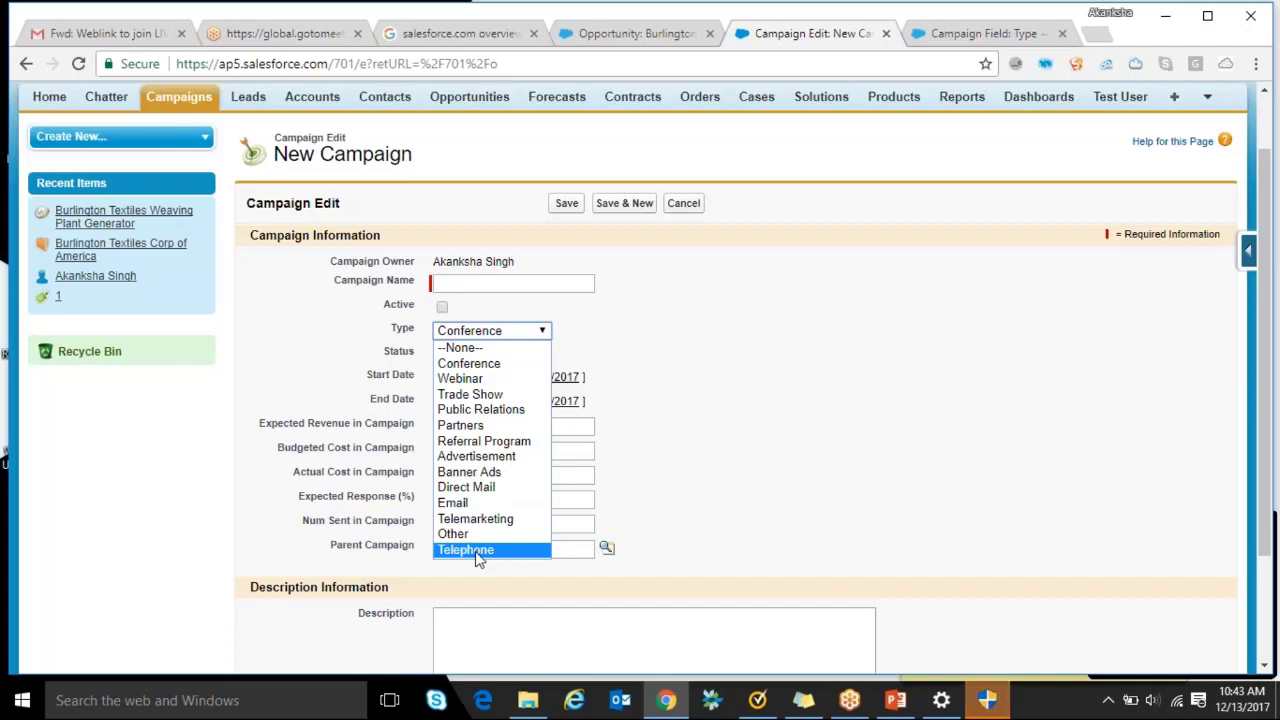
{"action": "left_click", "coordinate": [974, 38]}
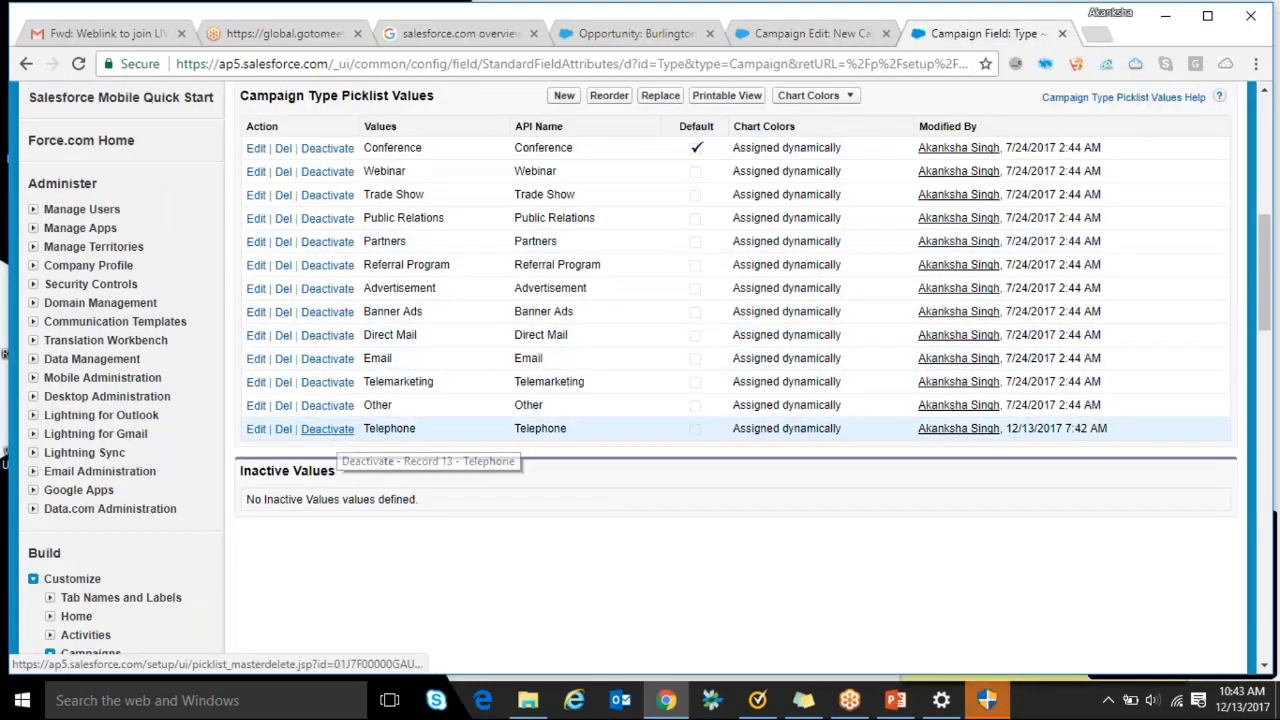
{"action": "left_click", "coordinate": [328, 428]}
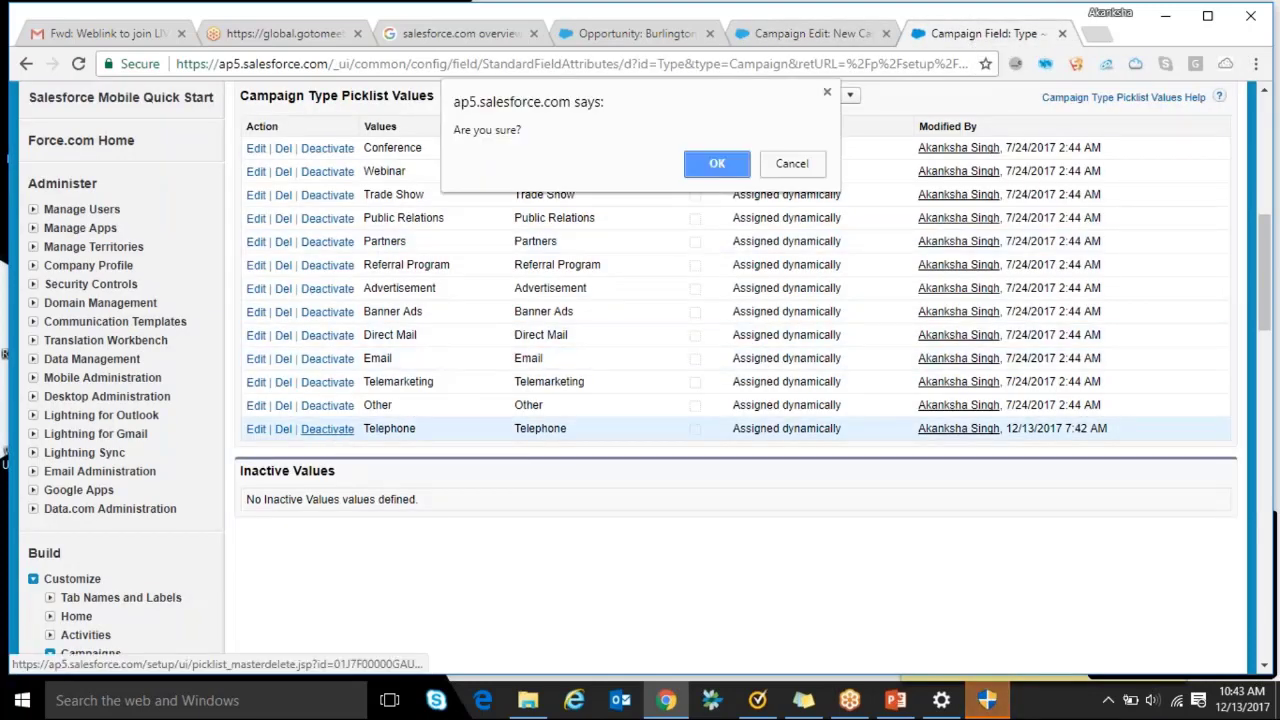
{"action": "left_click", "coordinate": [710, 166]}
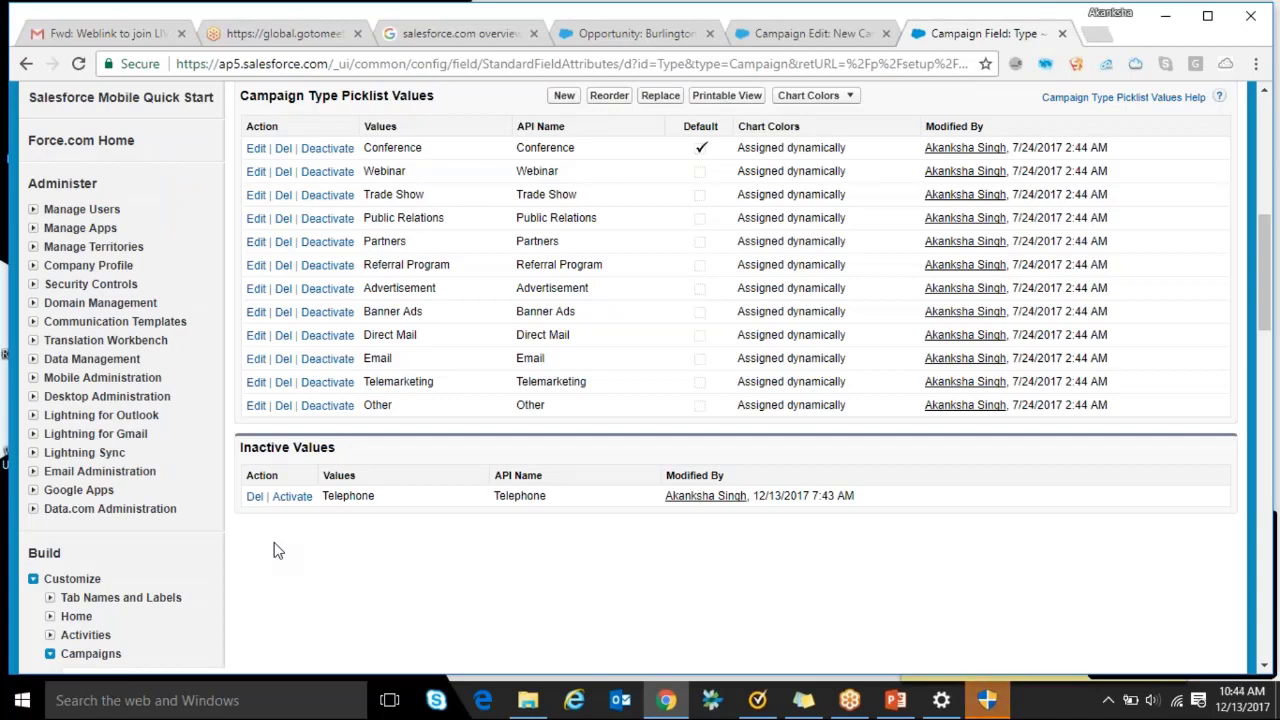
Return to the new campaign form and review the available type options again
{"action": "left_click", "coordinate": [826, 36]}
{"action": "left_click", "coordinate": [543, 332]}
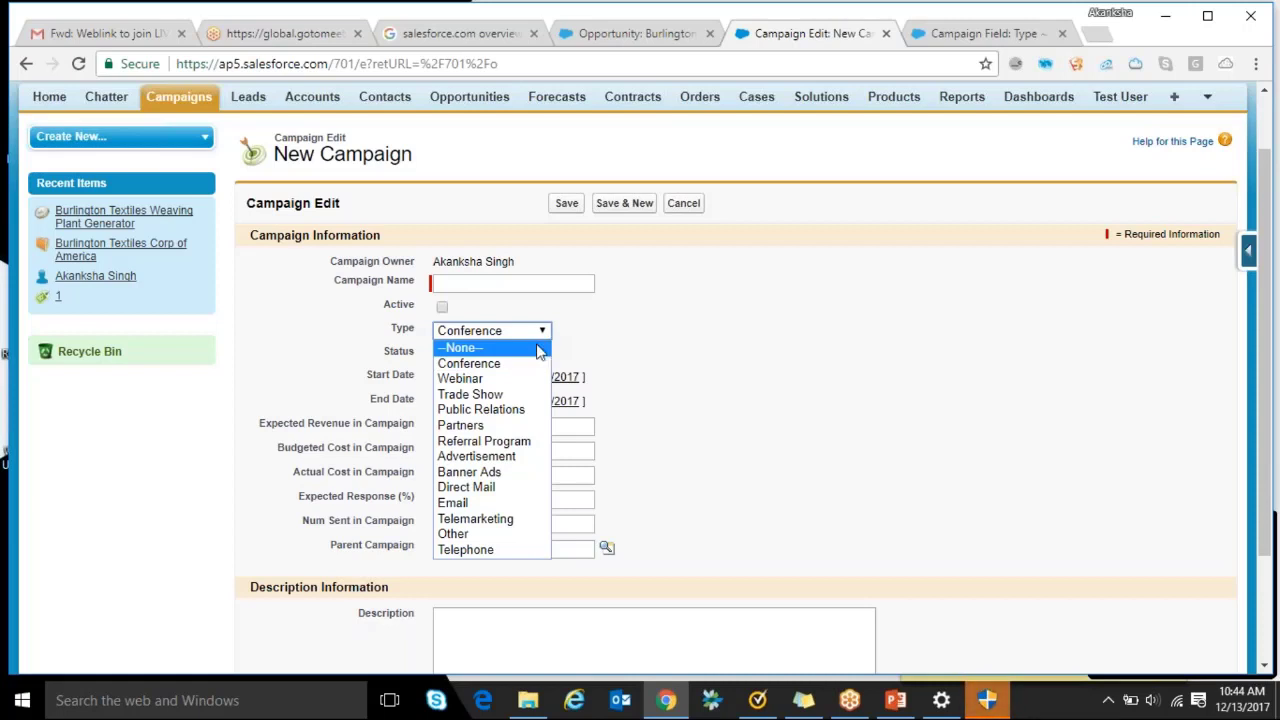
{"action": "left_click", "coordinate": [396, 335]}
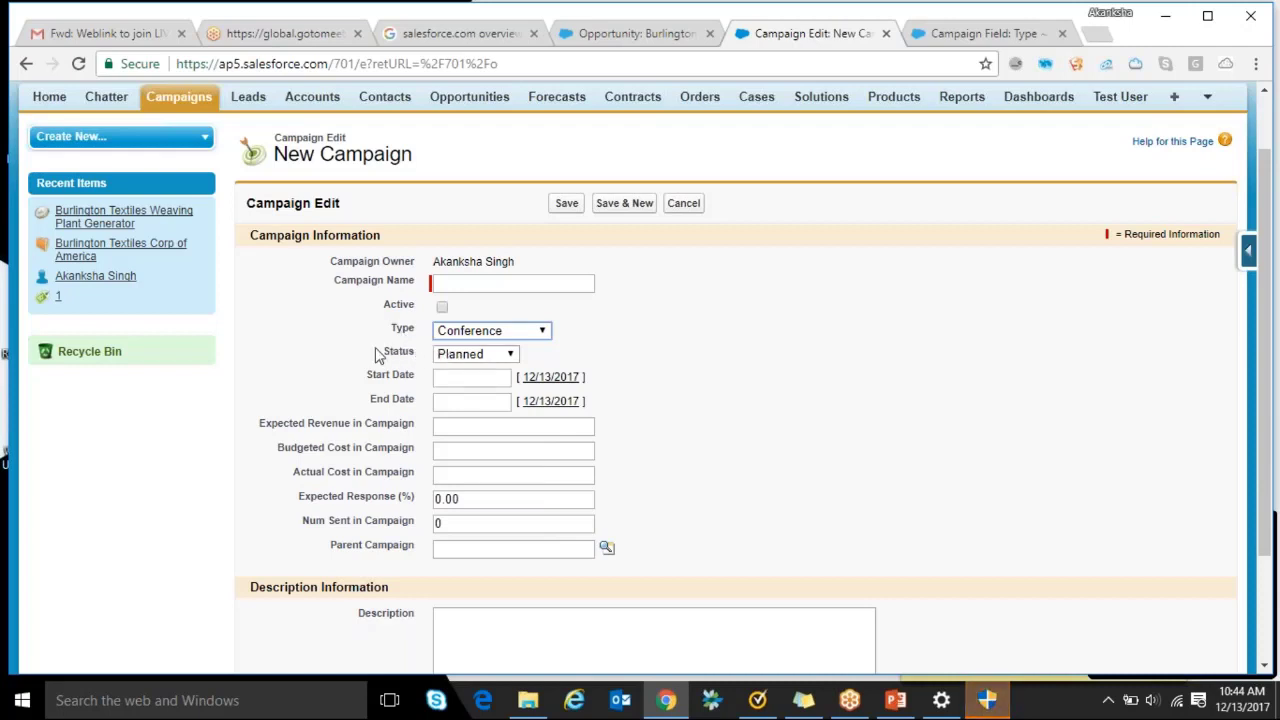
Check the Status options in the new campaign form, and return from the Type field's setup page to the campaign fields list
{"action": "left_click", "coordinate": [511, 355]}
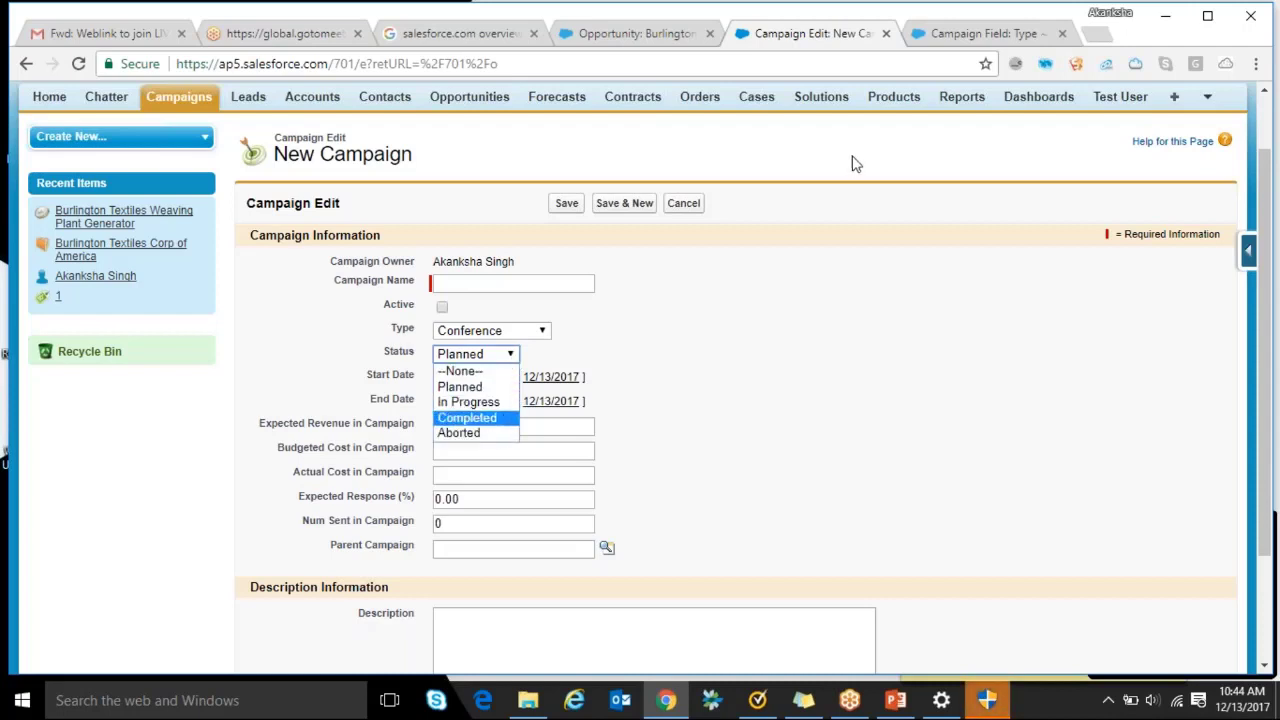
{"action": "left_click", "coordinate": [956, 38]}
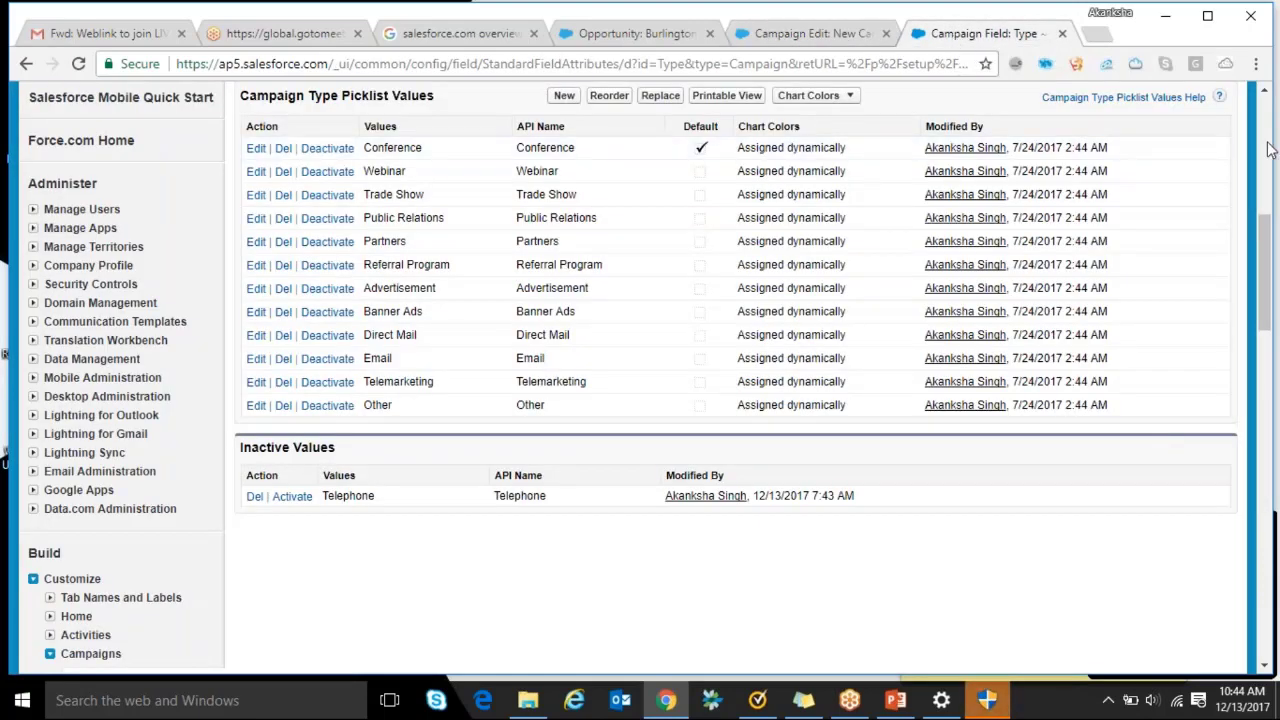
{"action": "scroll", "coordinate": [1268, 148], "scroll_direction": "up", "scroll_amount": 3}
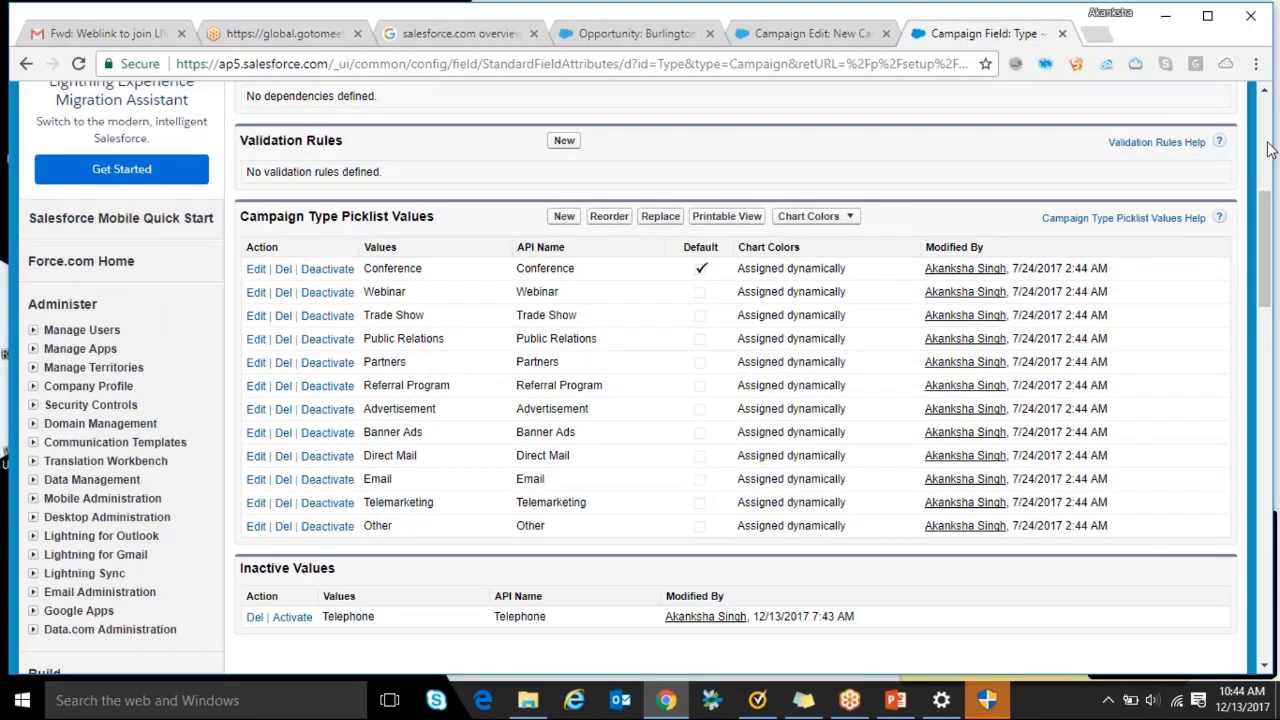
{"action": "scroll", "coordinate": [1268, 148], "scroll_direction": "up", "scroll_amount": 10}
{"action": "left_click", "coordinate": [330, 288]}
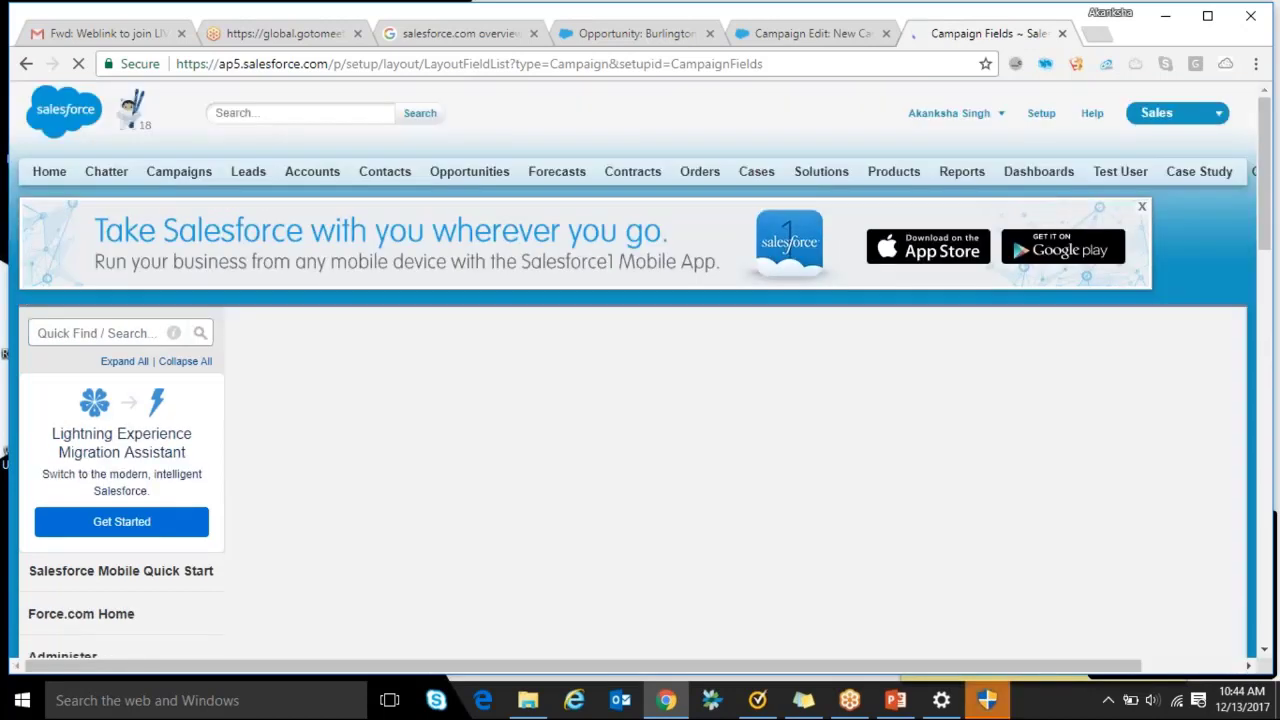
Search the campaign fields page for "Status", open the standard Status field and review its picklist values
{"action": "key", "text": "ctrl+f"}
{"action": "type", "text": "Sta"}
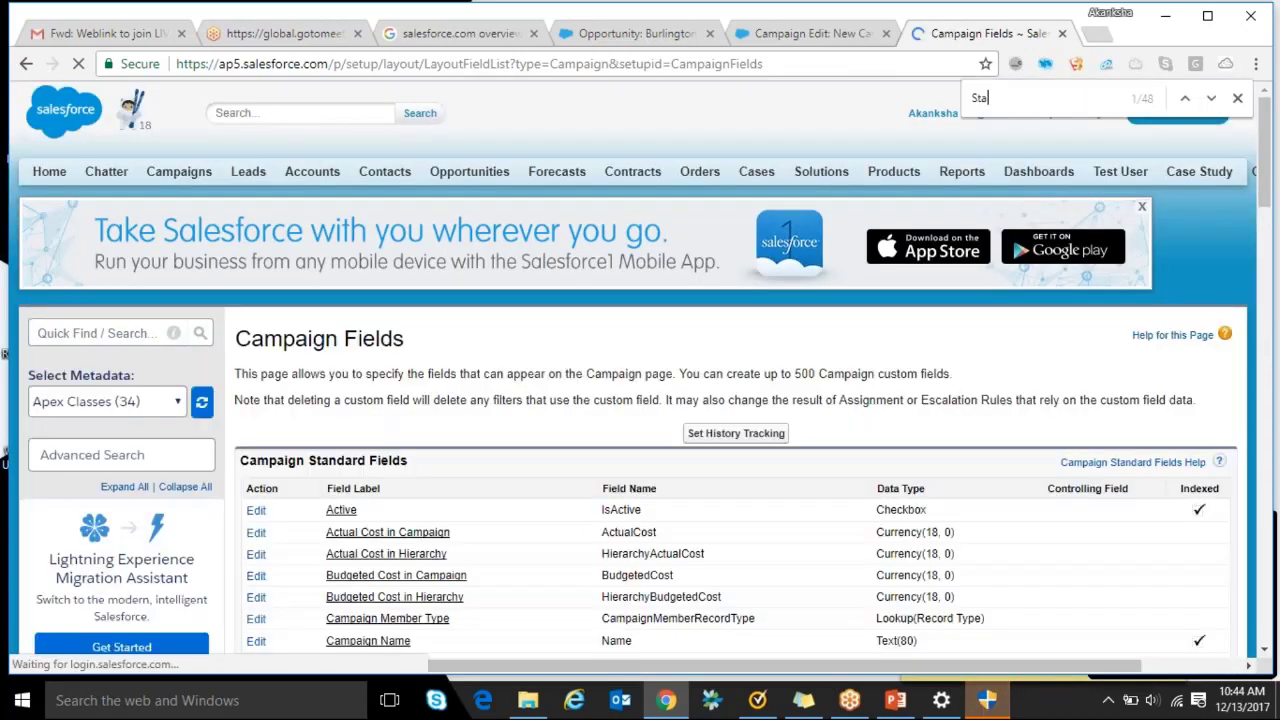
{"action": "type", "text": "tus"}
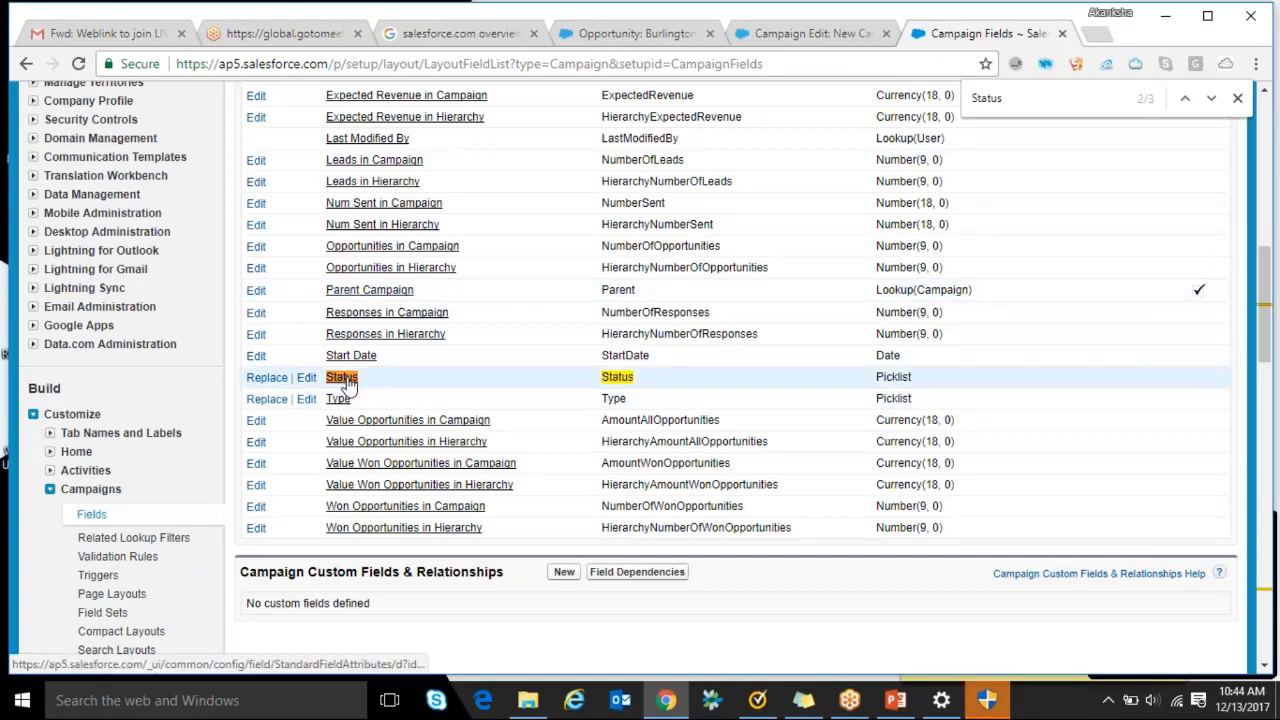
{"action": "left_click", "coordinate": [346, 379]}
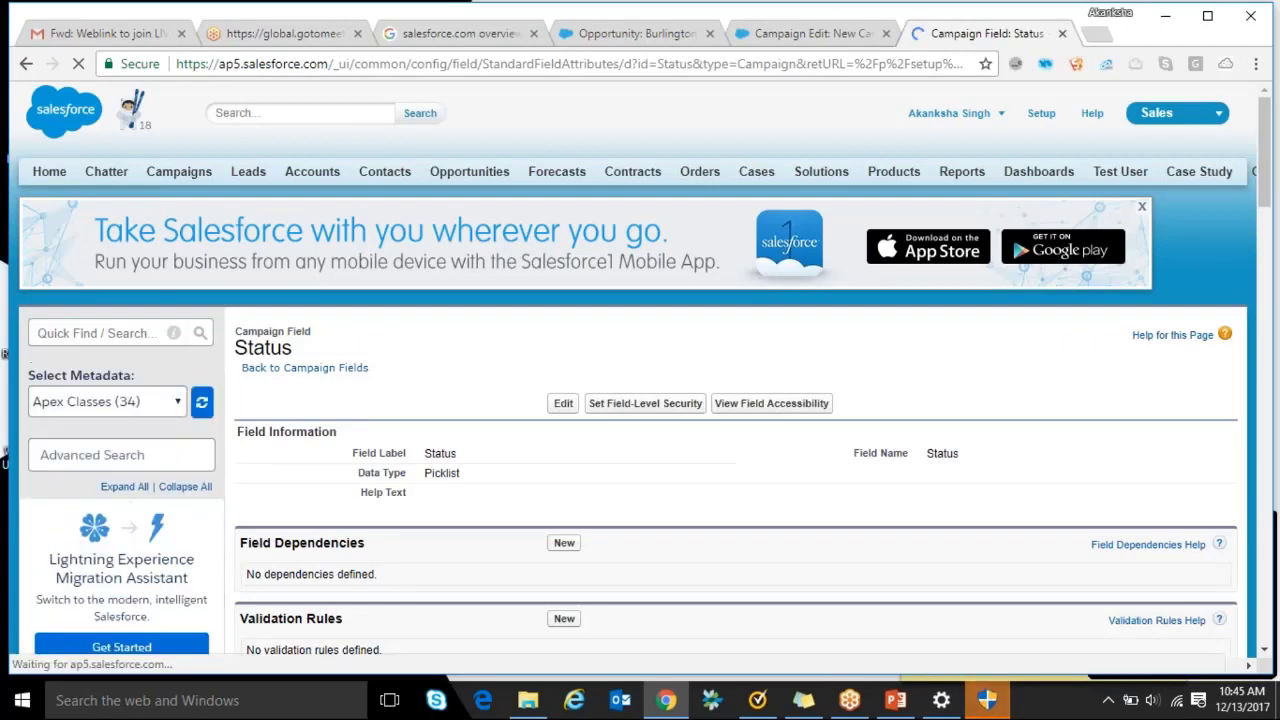
{"action": "scroll", "coordinate": [640, 400], "scroll_direction": "down", "scroll_amount": 3}
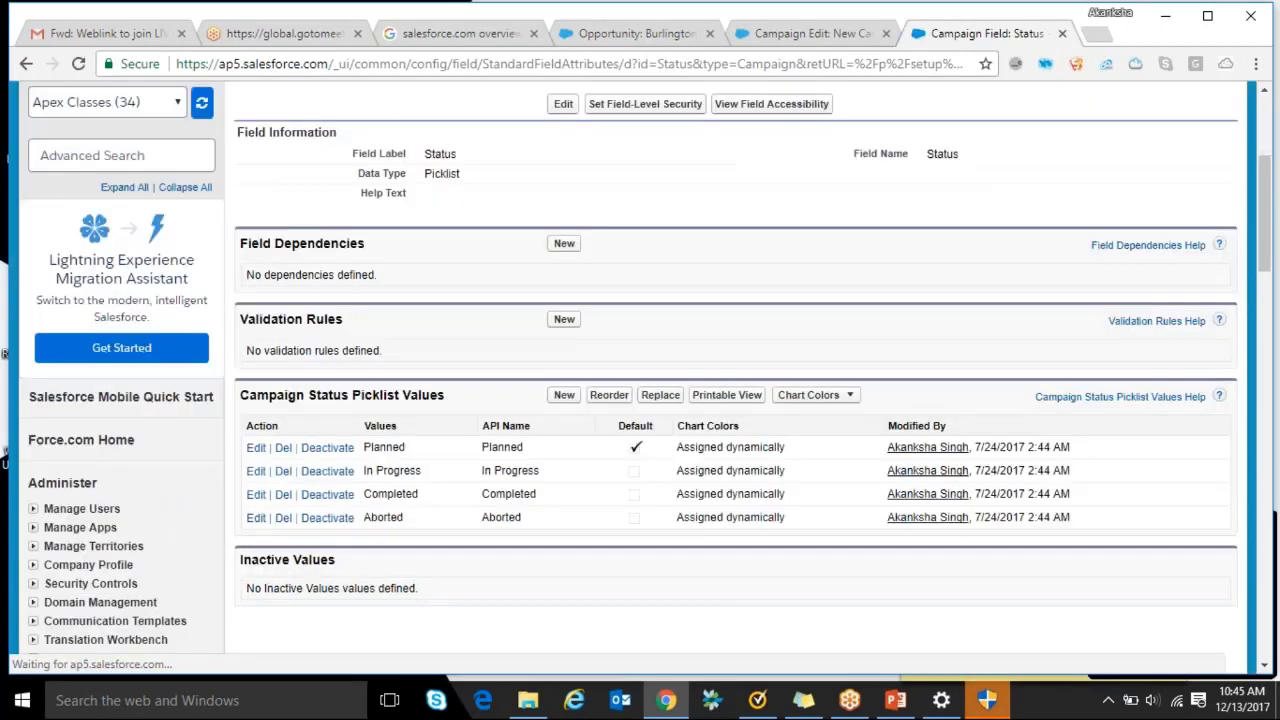
{"action": "scroll", "coordinate": [640, 400], "scroll_direction": "down", "scroll_amount": 1}
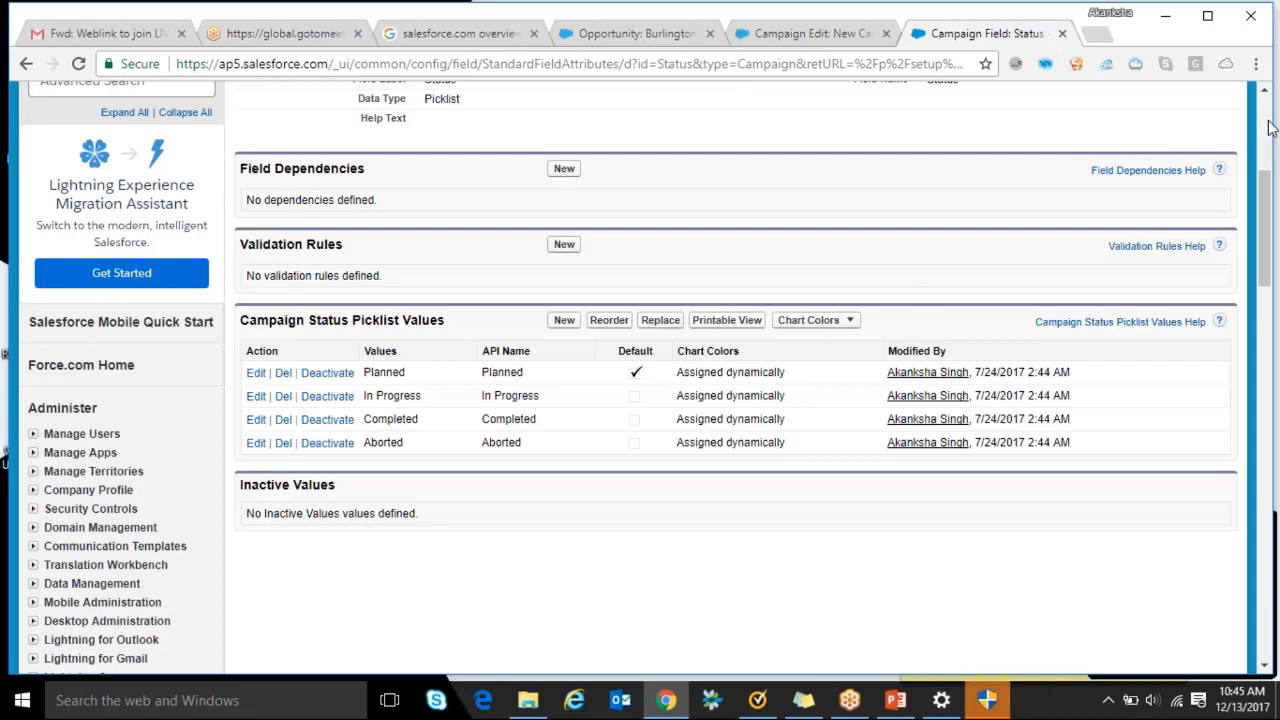
{"action": "scroll", "coordinate": [1268, 127], "scroll_direction": "up", "scroll_amount": 4}
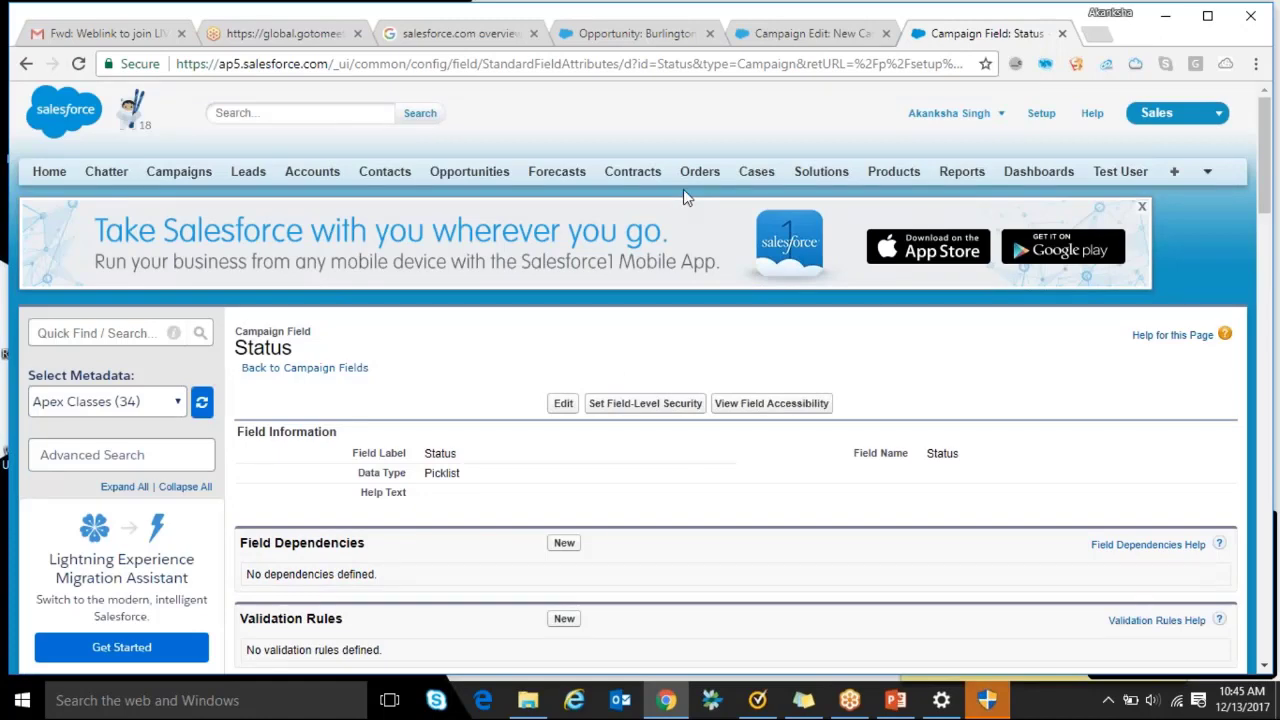
Return to the new campaign form and set the Start Date to 12/13/2017 and the End Date to 12/31/2017
{"action": "left_click", "coordinate": [840, 36]}
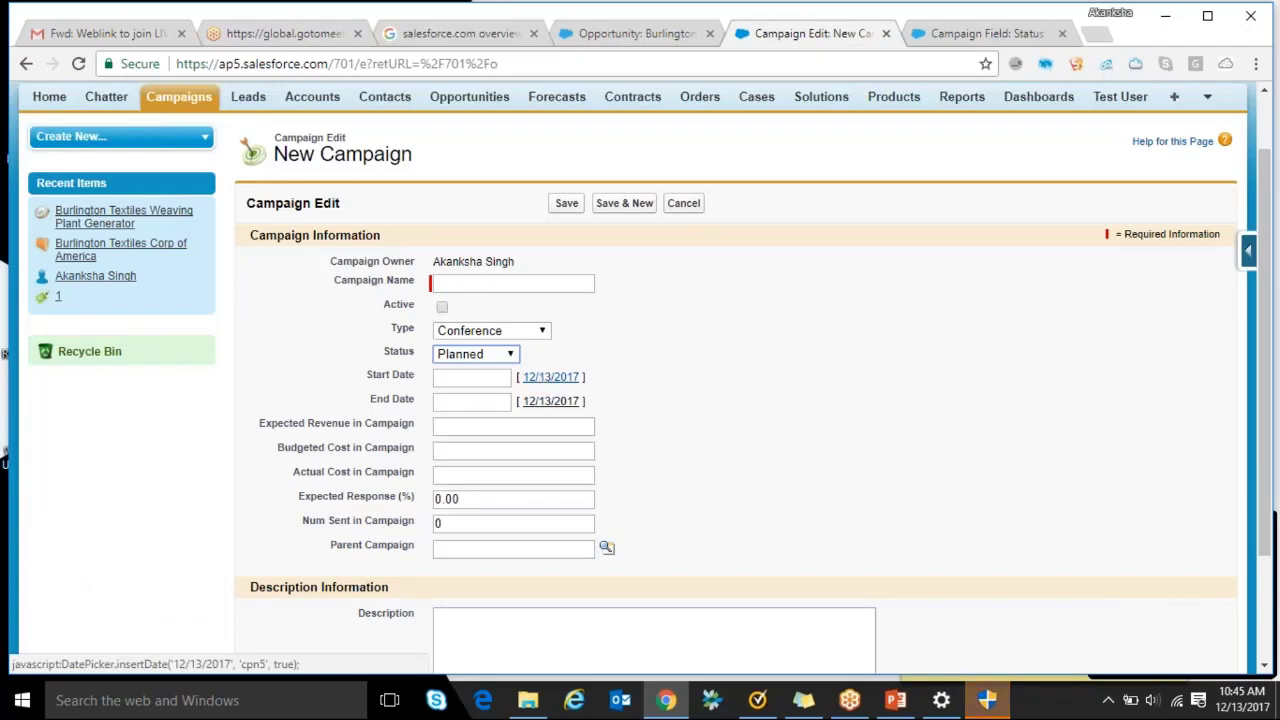
{"action": "left_click", "coordinate": [548, 377]}
{"action": "left_click", "coordinate": [550, 401]}
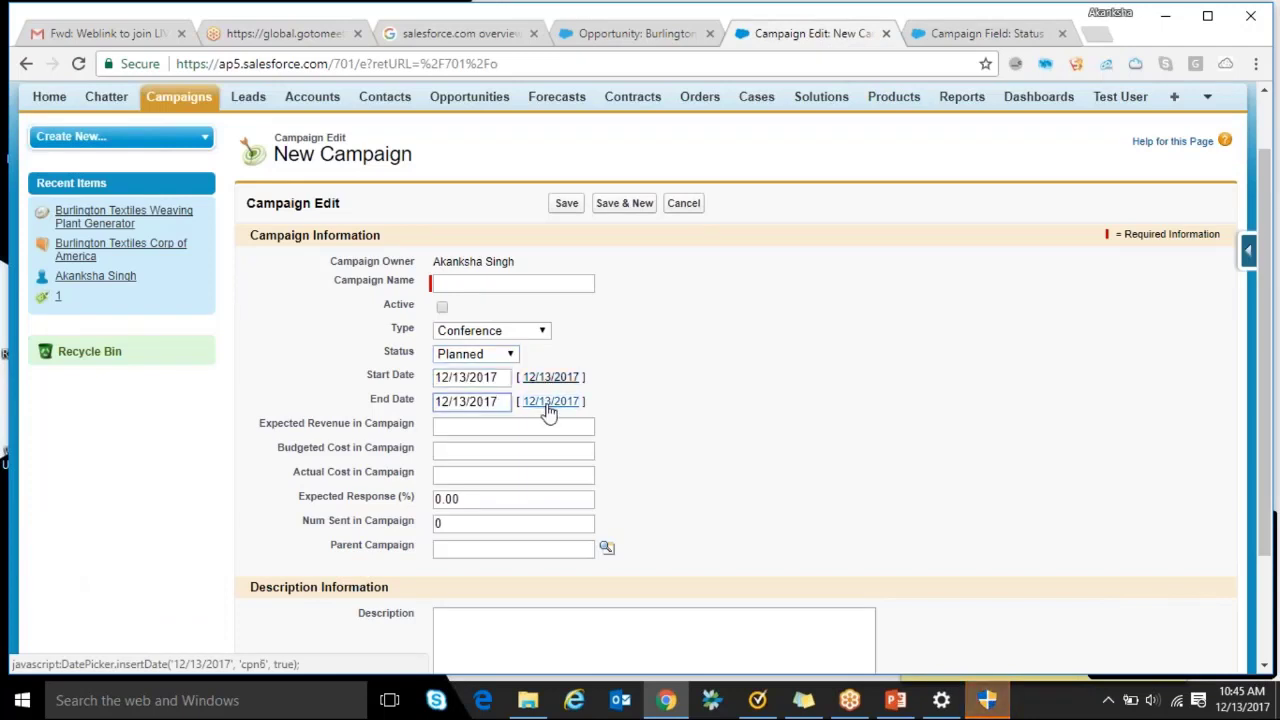
{"action": "left_click", "coordinate": [487, 401]}
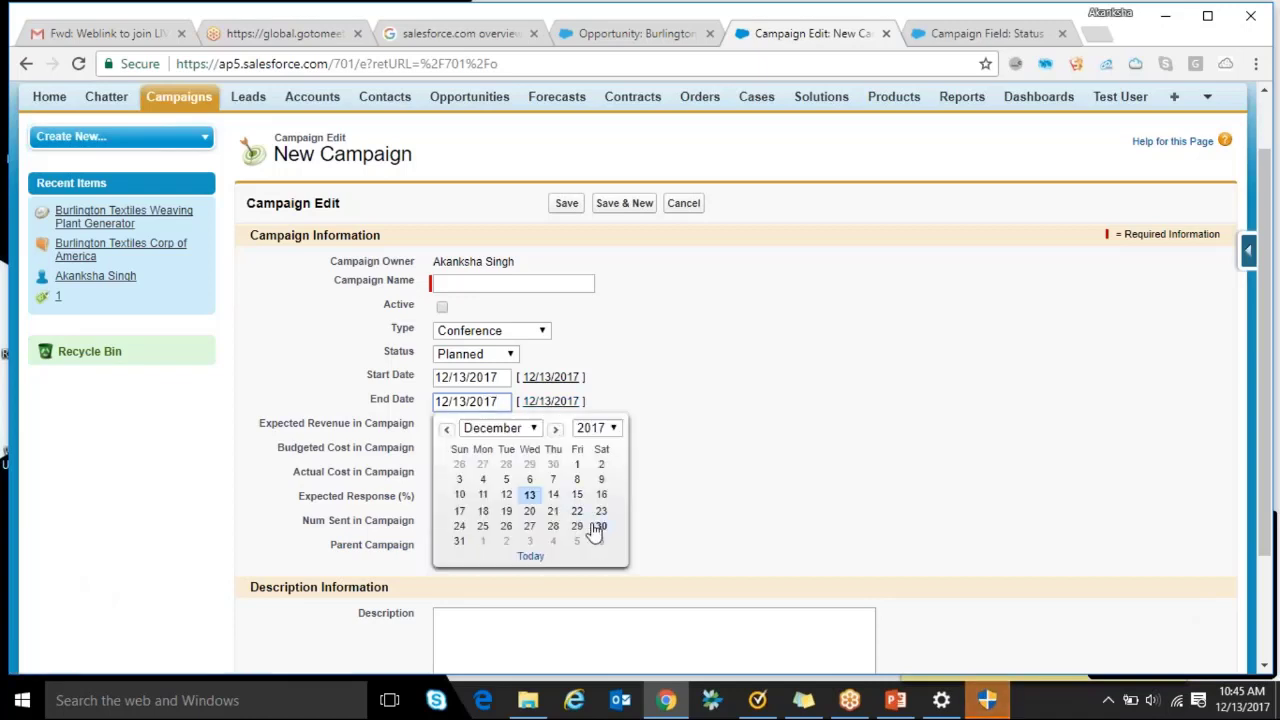
{"action": "left_click", "coordinate": [460, 541]}
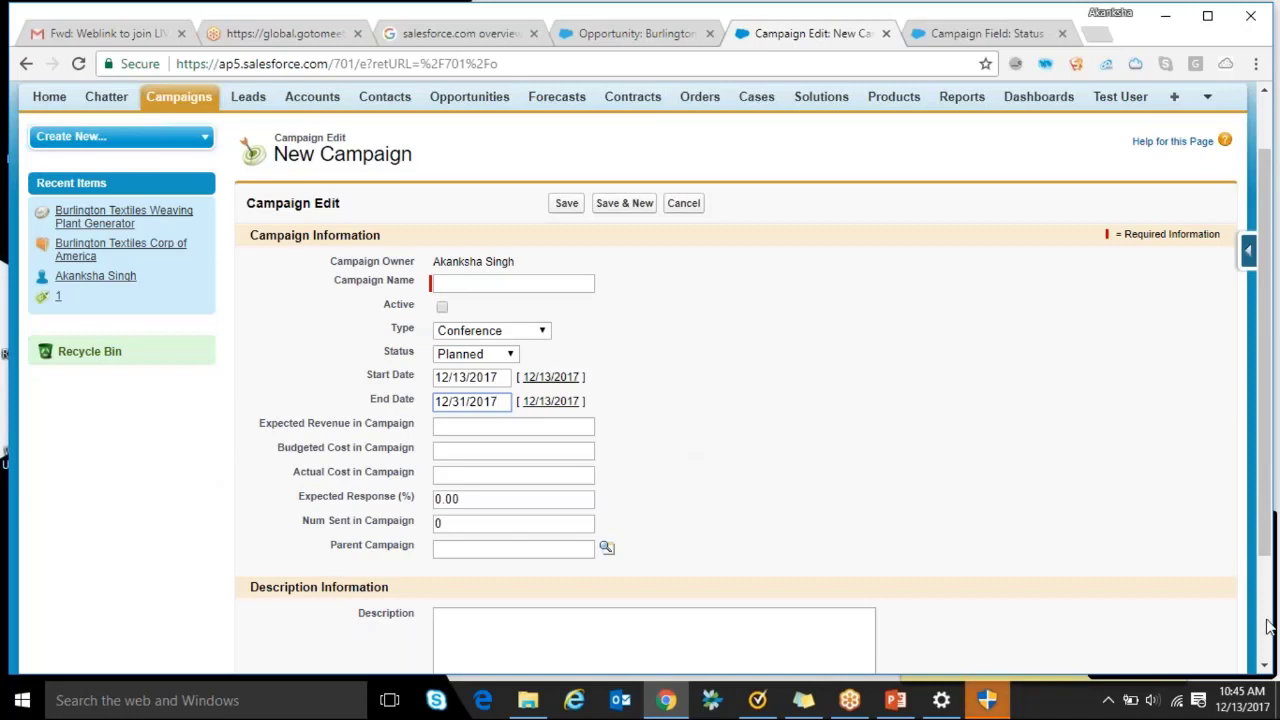
Review the fields of the new campaign form, and open the Campaign object's field list from it
{"action": "scroll", "coordinate": [1266, 430], "scroll_direction": "down", "scroll_amount": 2}
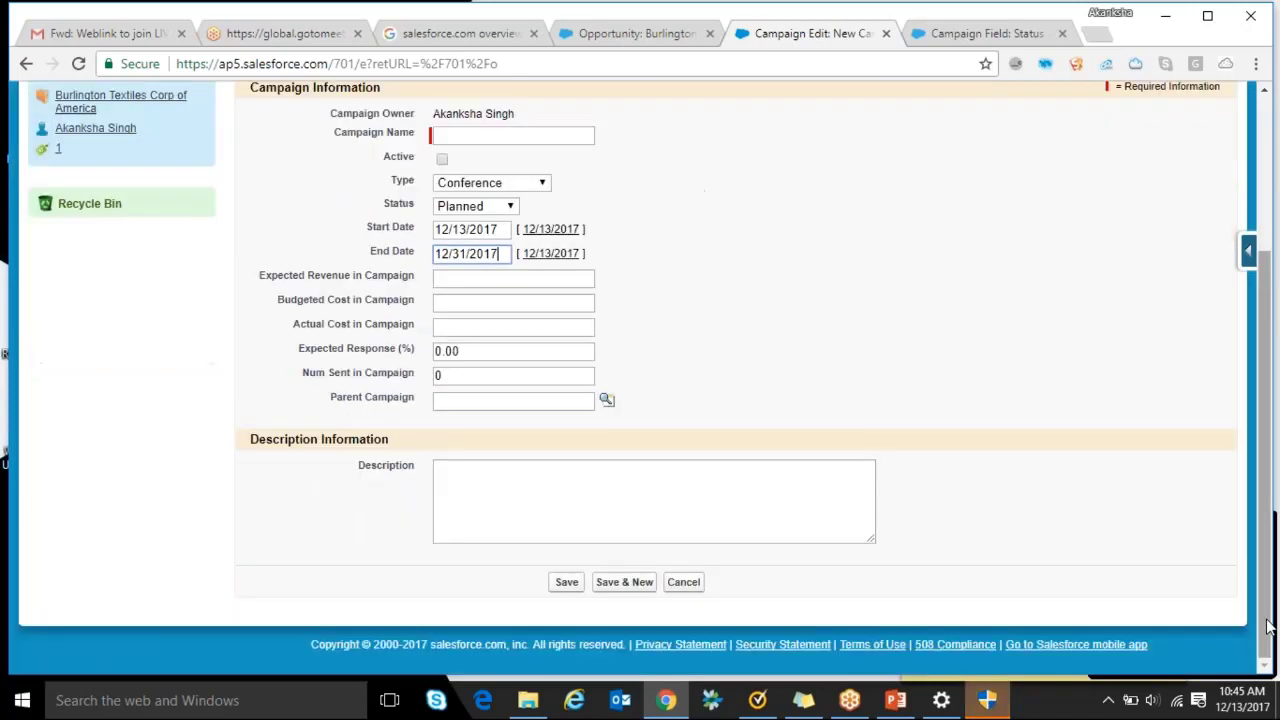
{"action": "scroll", "coordinate": [1264, 200], "scroll_direction": "up", "scroll_amount": 3}
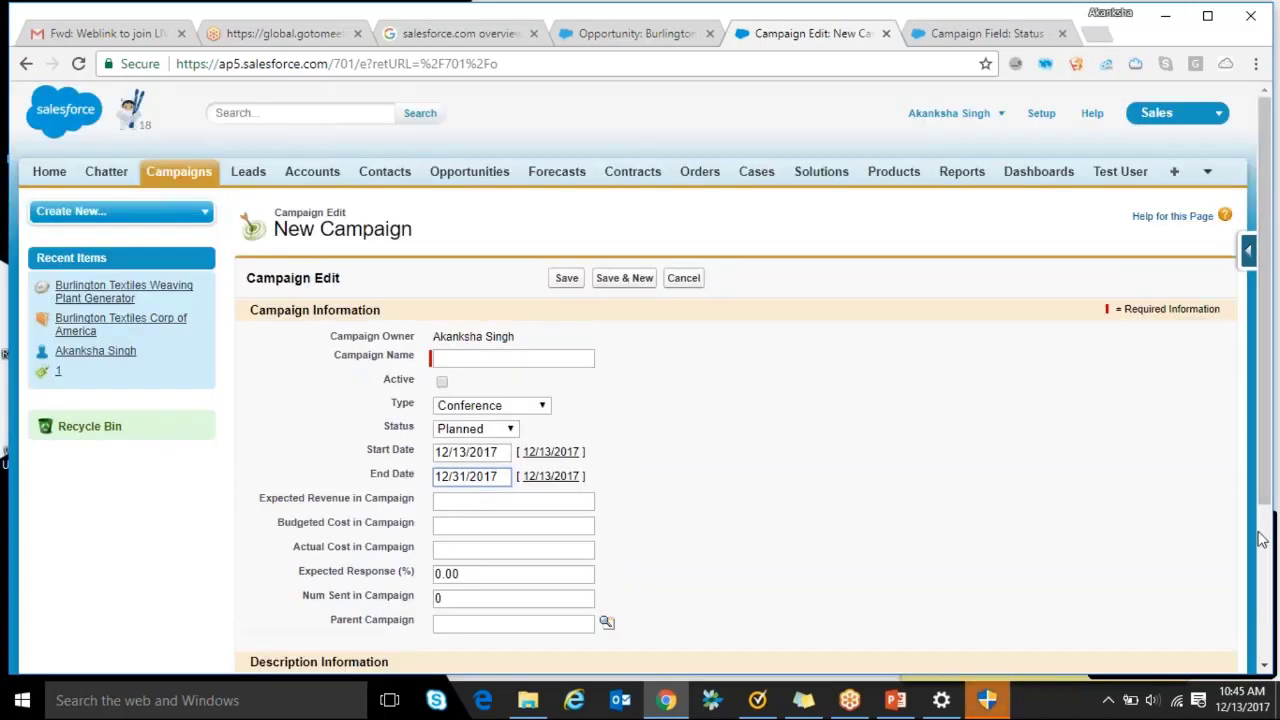
{"action": "scroll", "coordinate": [1262, 540], "scroll_direction": "down", "scroll_amount": 3}
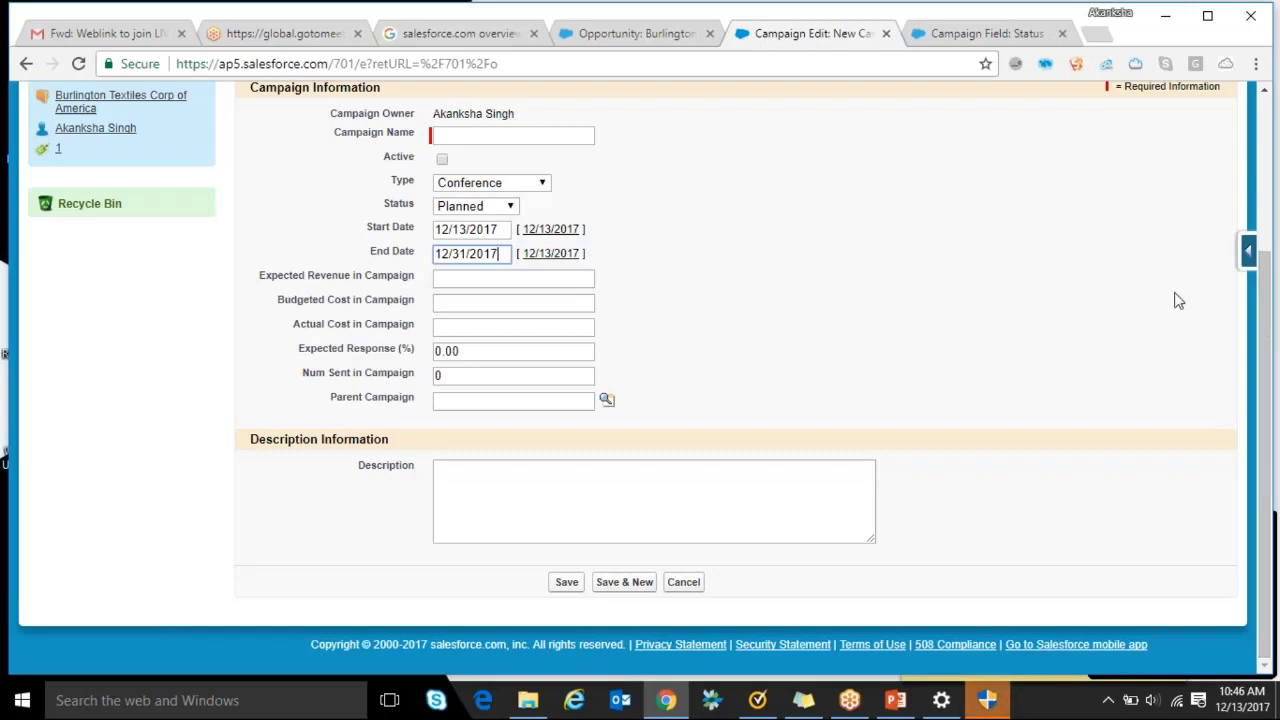
{"action": "scroll", "coordinate": [1262, 150], "scroll_direction": "up", "scroll_amount": 3}
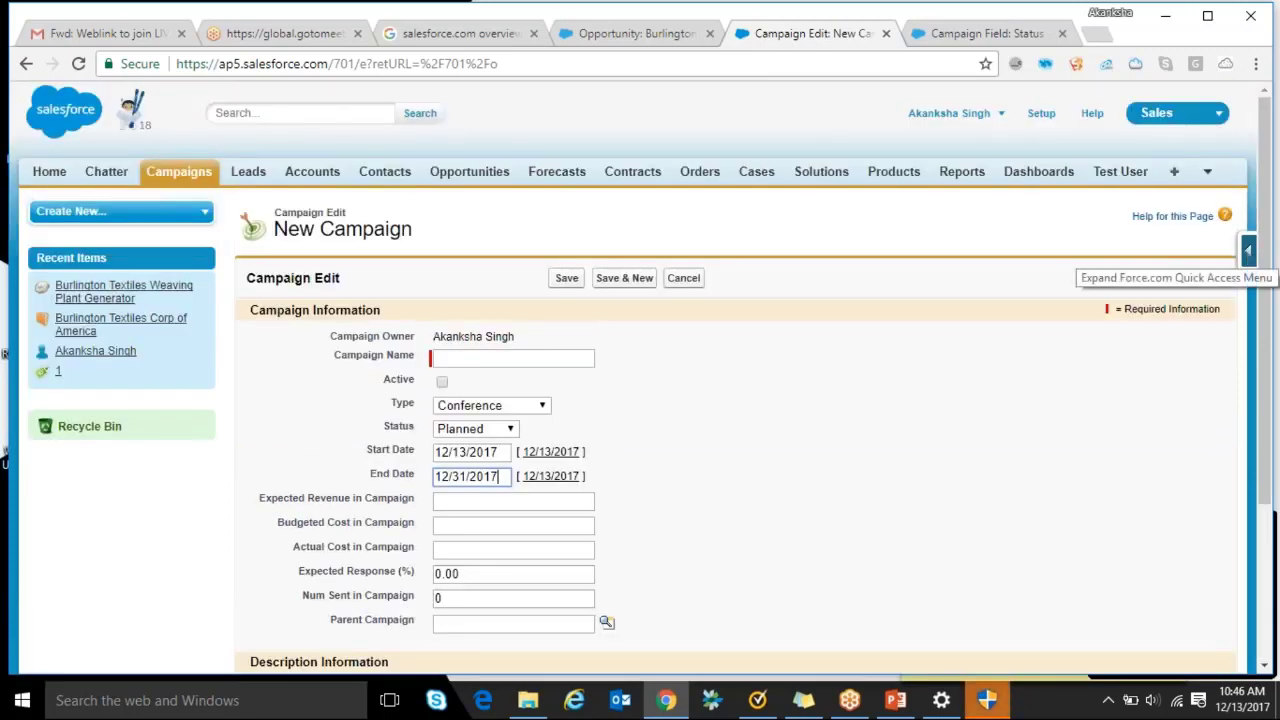
{"action": "left_click", "coordinate": [1248, 250]}
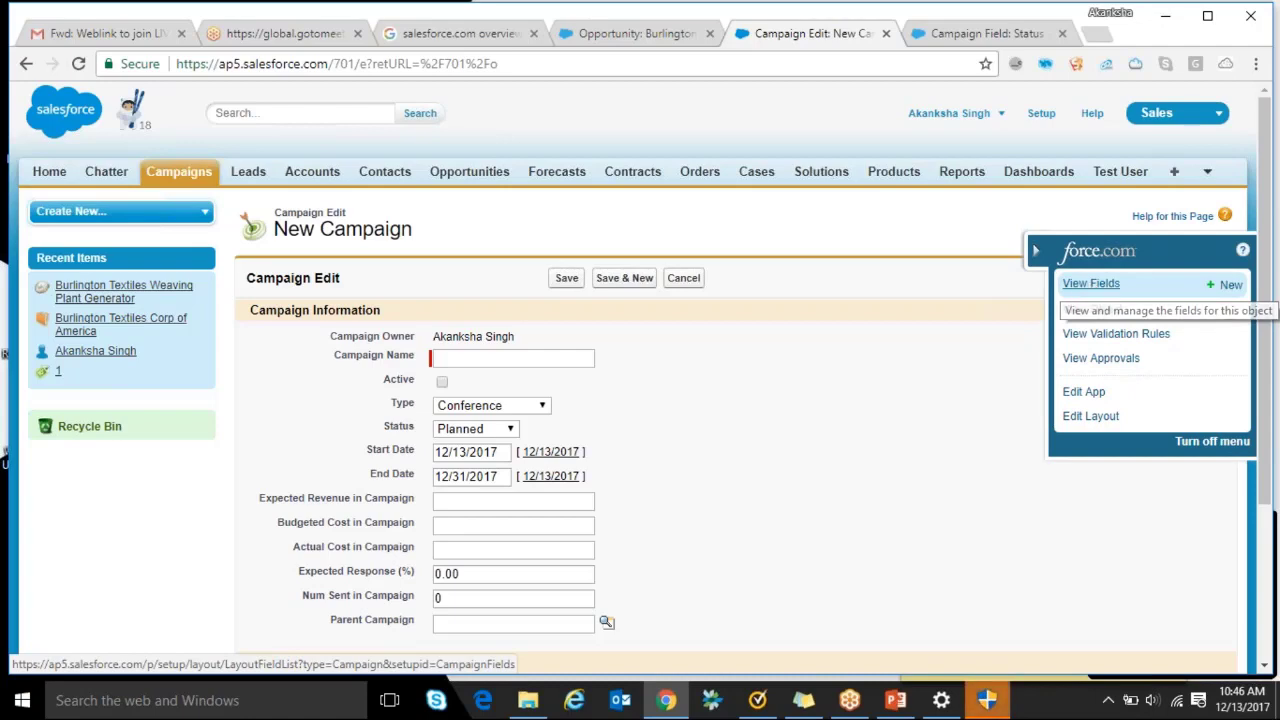
{"action": "left_click", "coordinate": [1091, 283]}
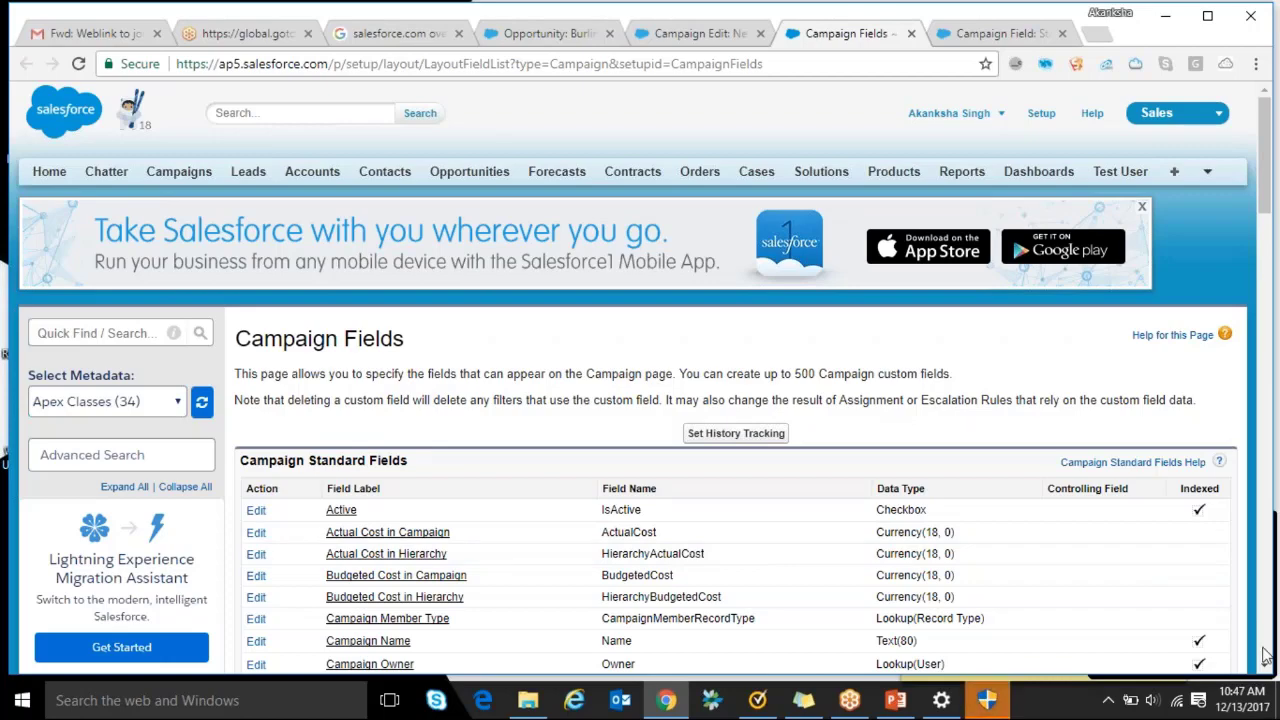
Start a new custom field for the Campaign object
{"action": "scroll", "coordinate": [1265, 655], "scroll_direction": "down", "scroll_amount": 15}
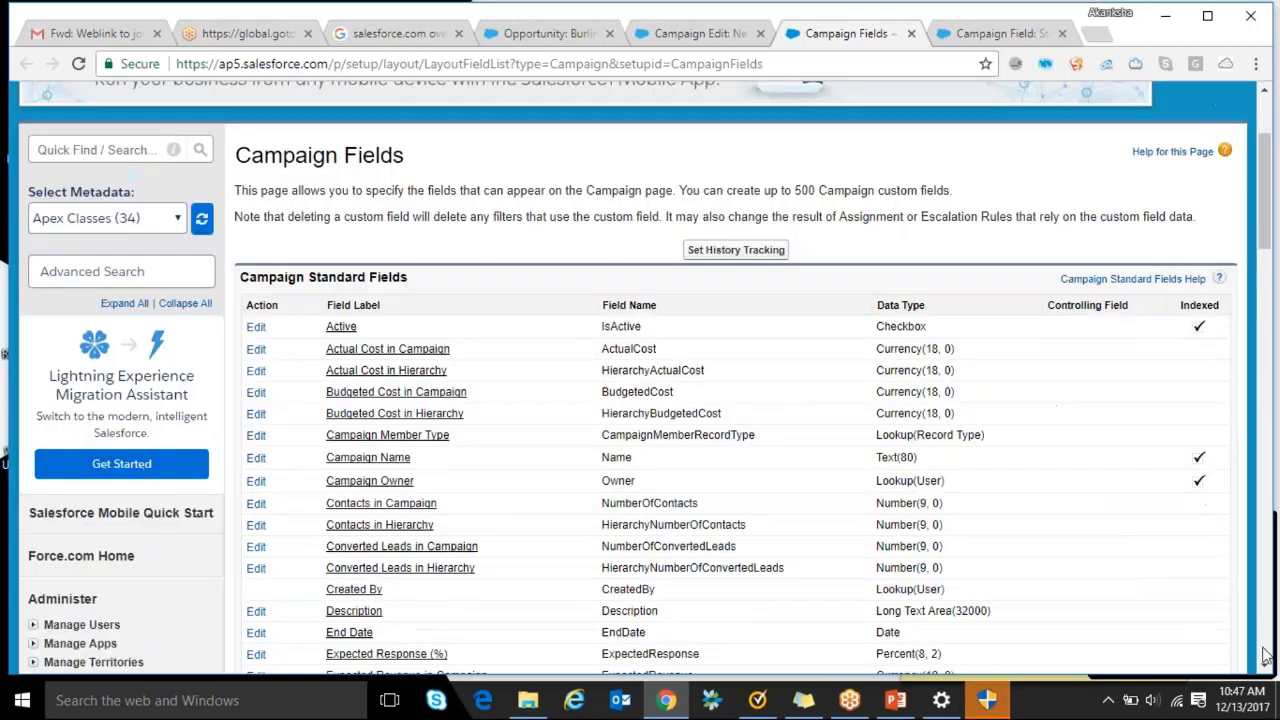
{"action": "scroll", "coordinate": [1263, 120], "scroll_direction": "up", "scroll_amount": 4}
{"action": "scroll", "coordinate": [1265, 120], "scroll_direction": "up", "scroll_amount": 2}
{"action": "left_click", "coordinate": [564, 300]}
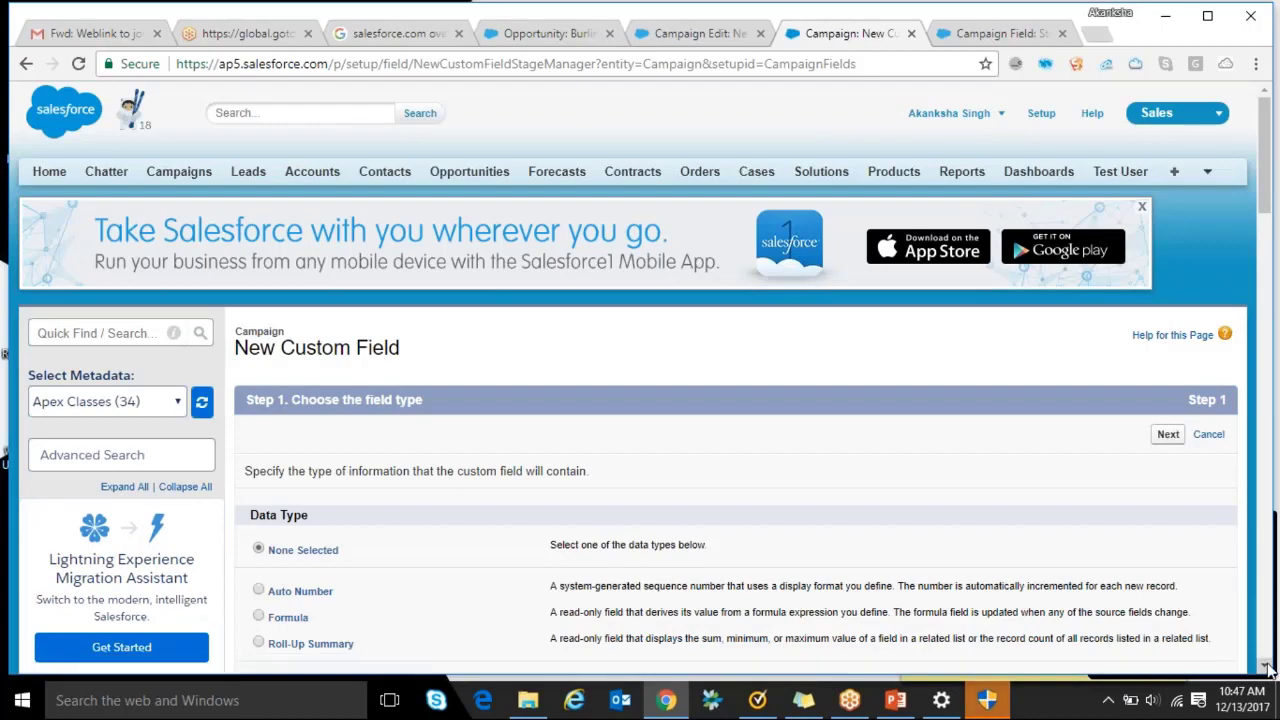
Review the available data types, choose Text for the new custom field and continue to the field details
{"action": "left_click", "coordinate": [1266, 667]}
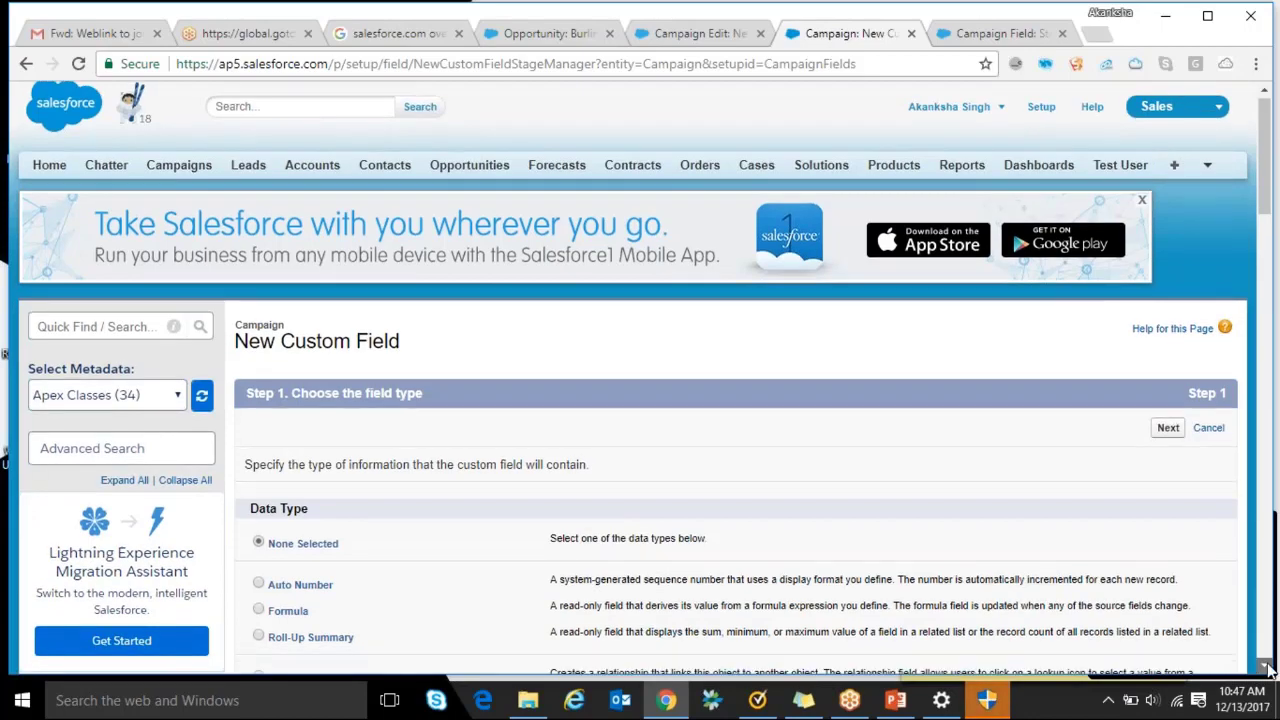
{"action": "left_click", "coordinate": [1266, 667]}
{"action": "left_click", "coordinate": [1266, 667]}
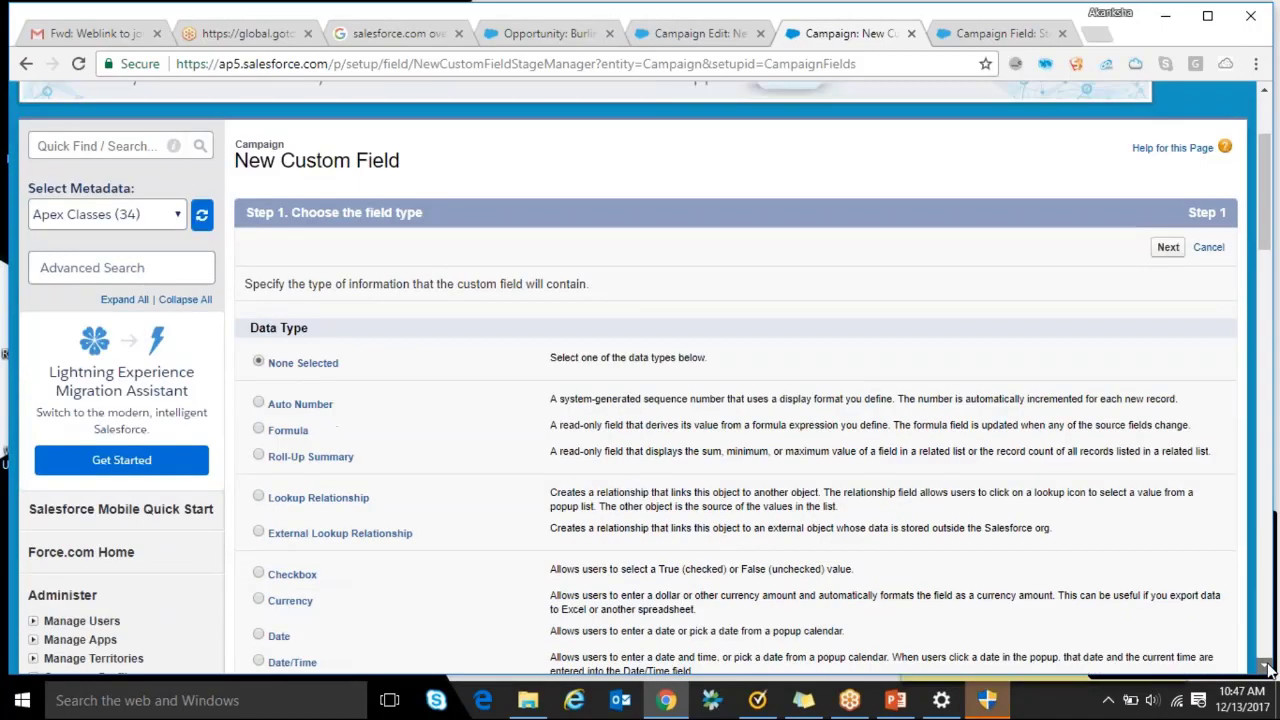
{"action": "left_click", "coordinate": [1266, 667]}
{"action": "left_click", "coordinate": [1266, 667]}
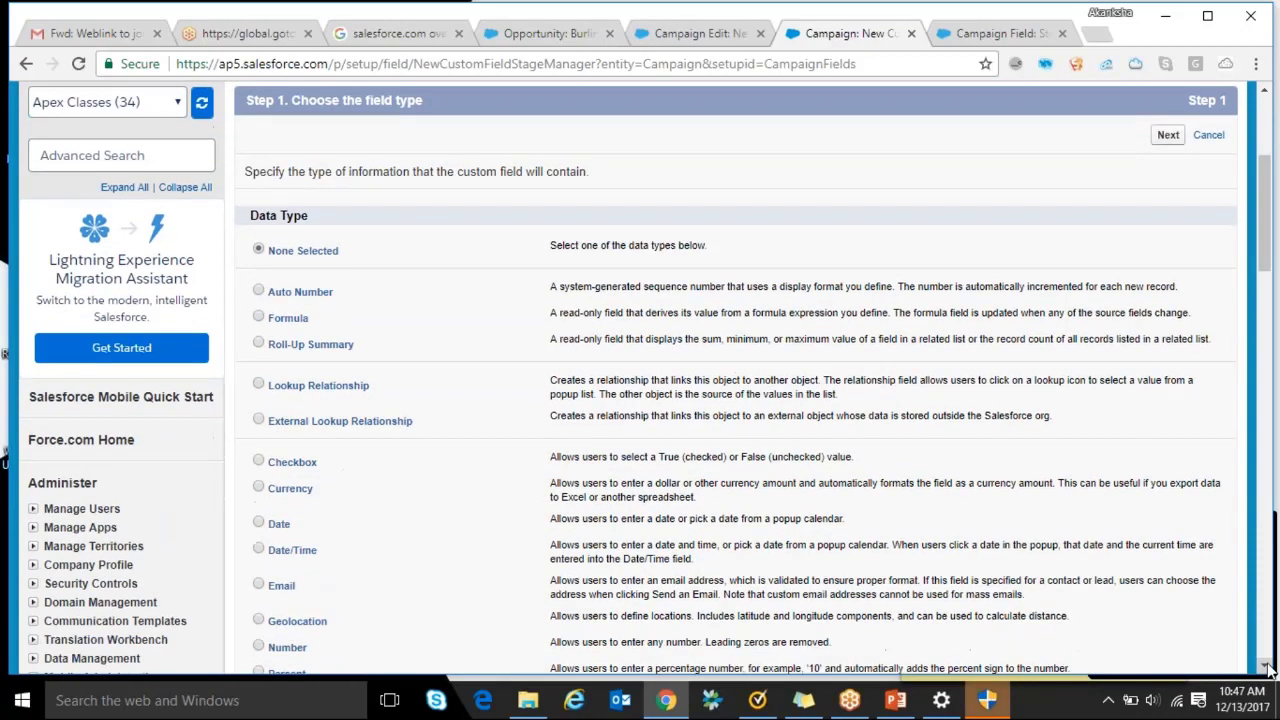
{"action": "left_click", "coordinate": [1266, 667]}
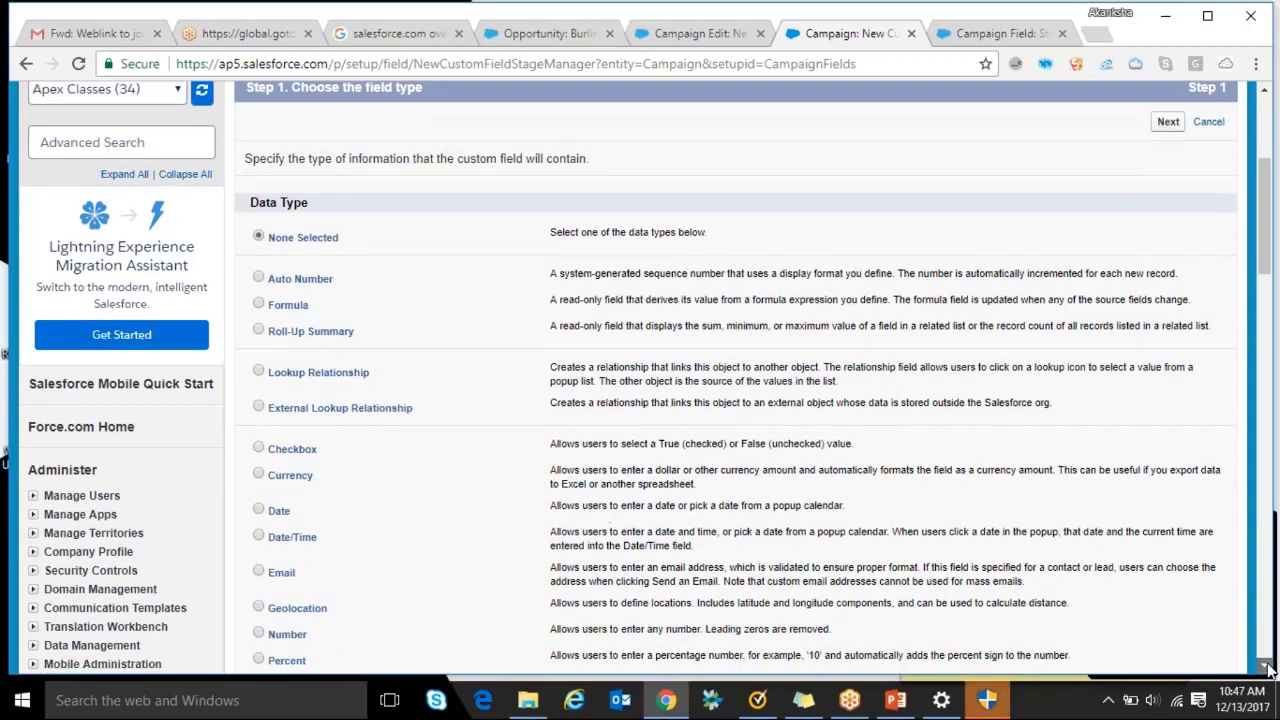
{"action": "left_click", "coordinate": [1266, 667]}
{"action": "left_click", "coordinate": [1266, 667]}
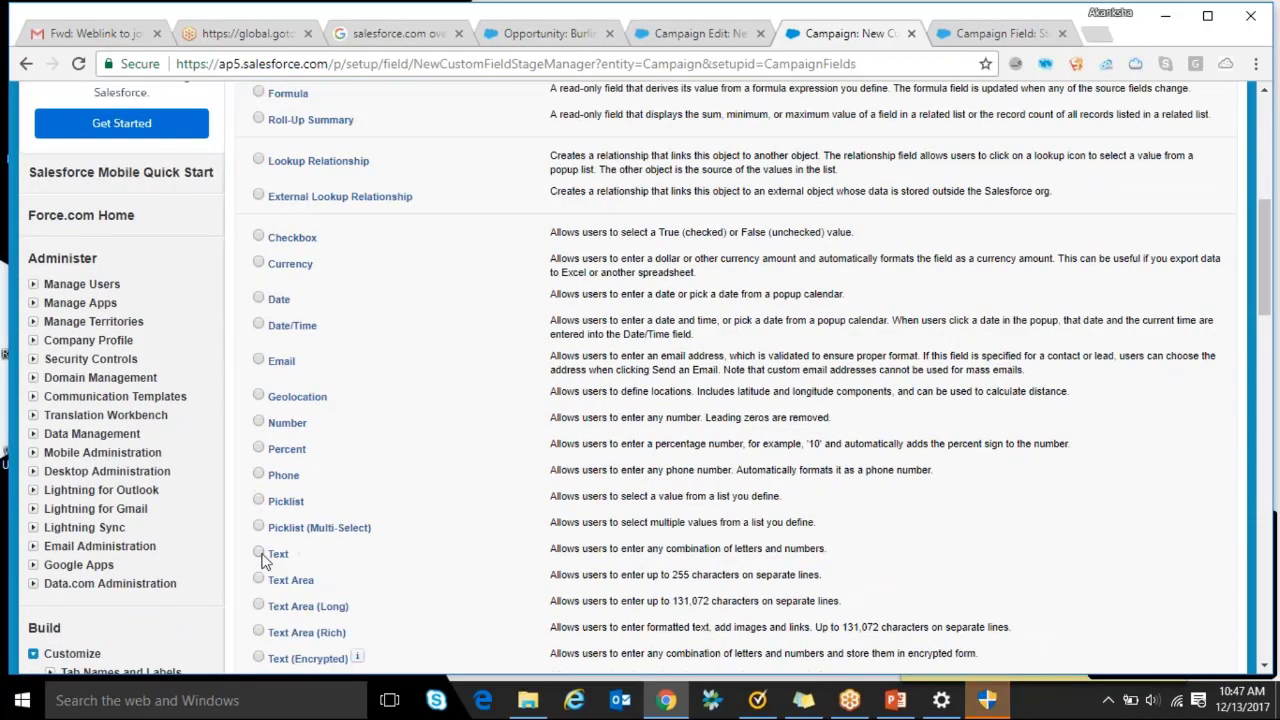
{"action": "left_click", "coordinate": [261, 555]}
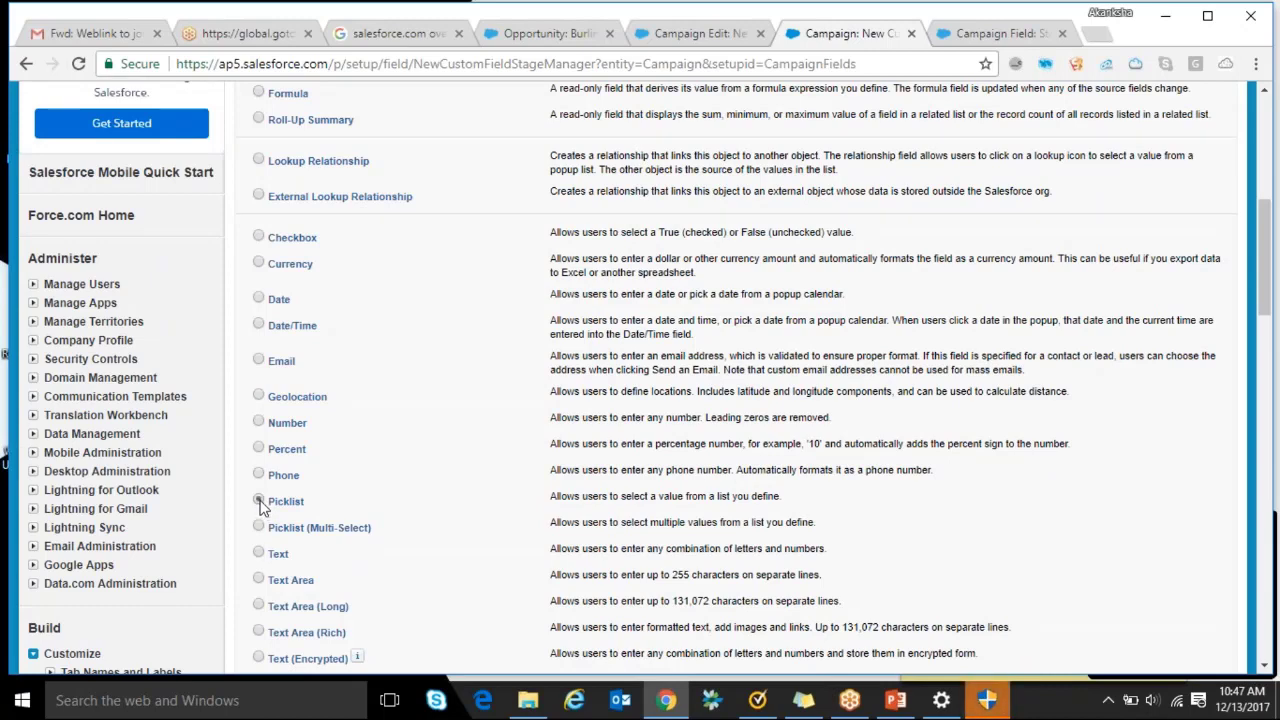
{"action": "left_click", "coordinate": [258, 554]}
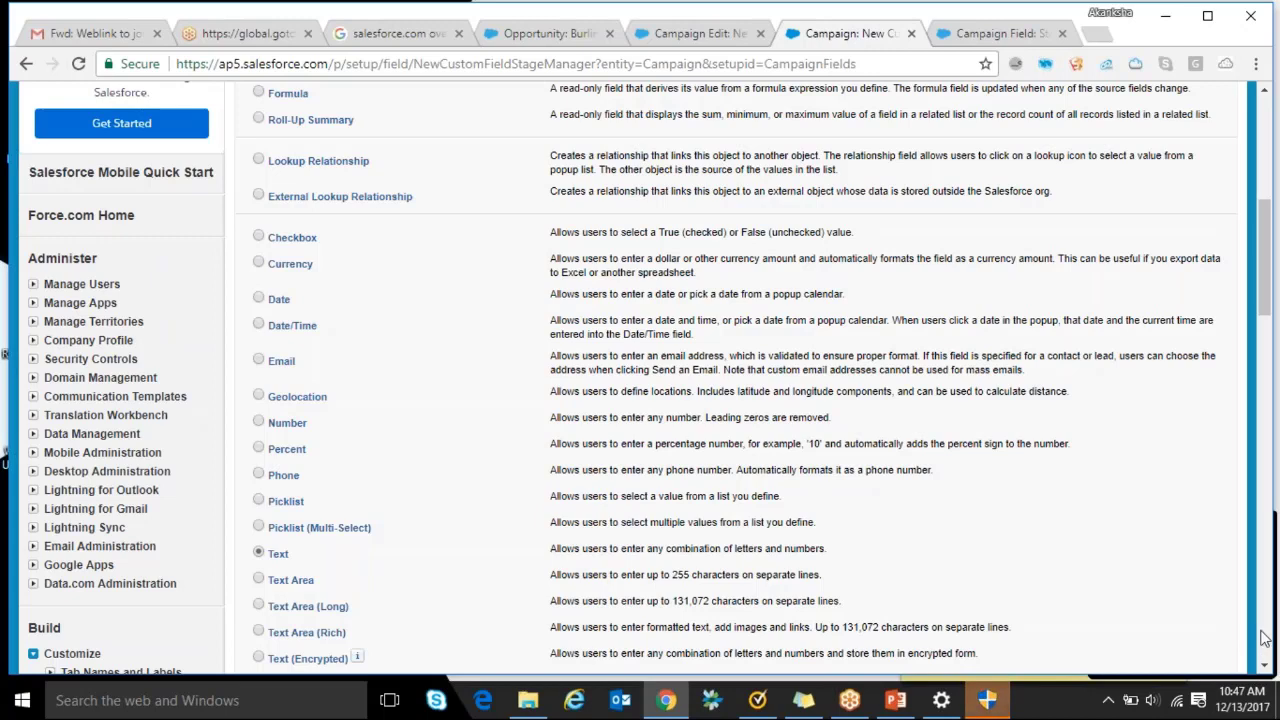
{"action": "scroll", "coordinate": [1264, 638], "scroll_direction": "down", "scroll_amount": 5}
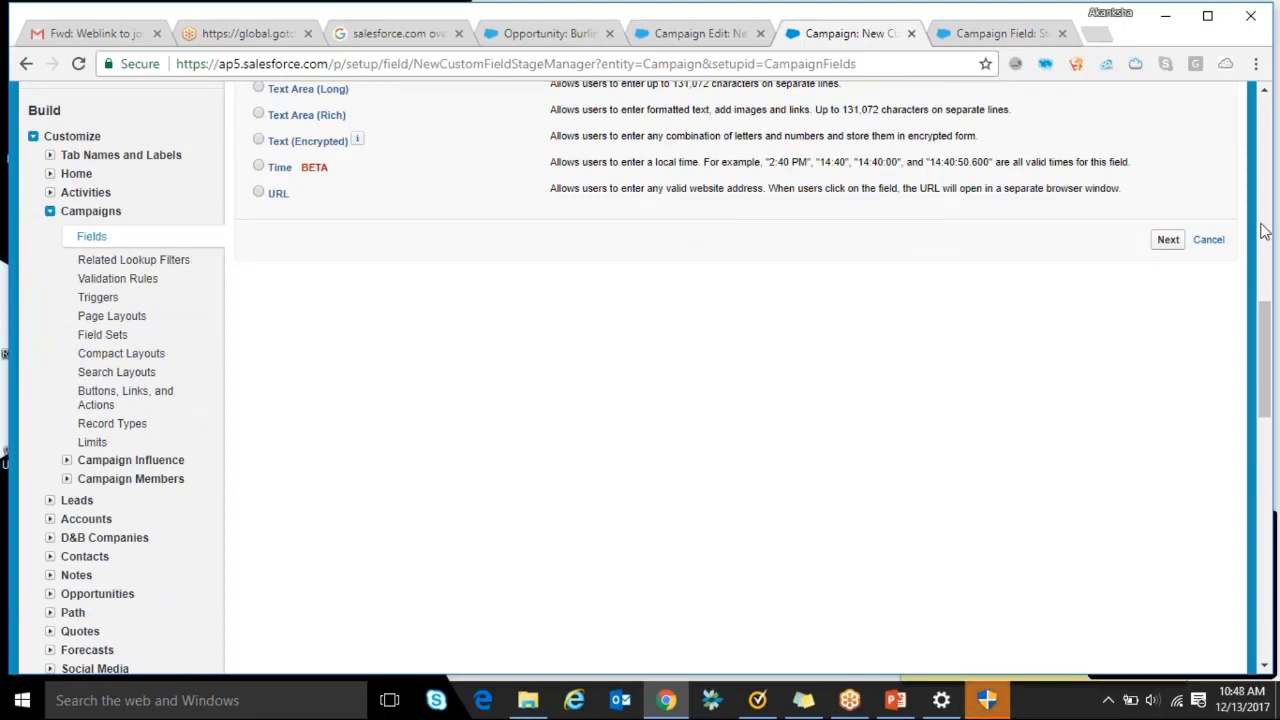
{"action": "scroll", "coordinate": [1263, 230], "scroll_direction": "up", "scroll_amount": 5}
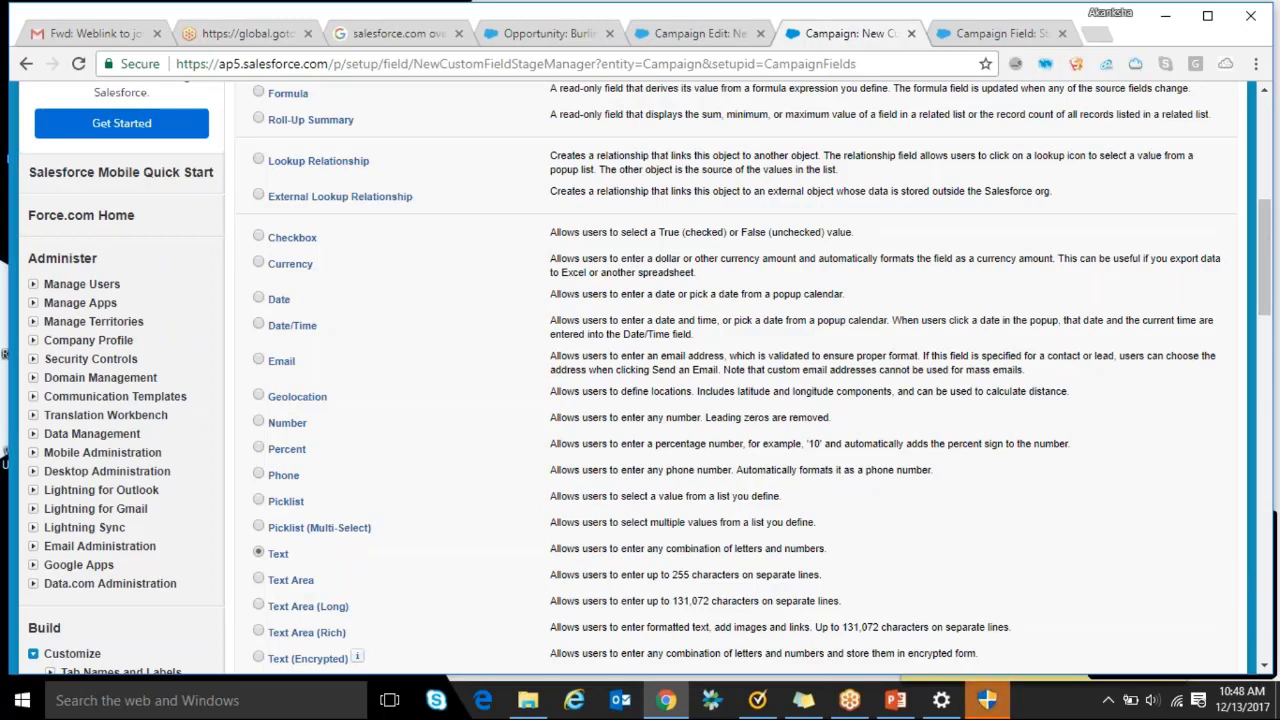
{"action": "scroll", "coordinate": [1168, 243], "scroll_direction": "down", "scroll_amount": 5}
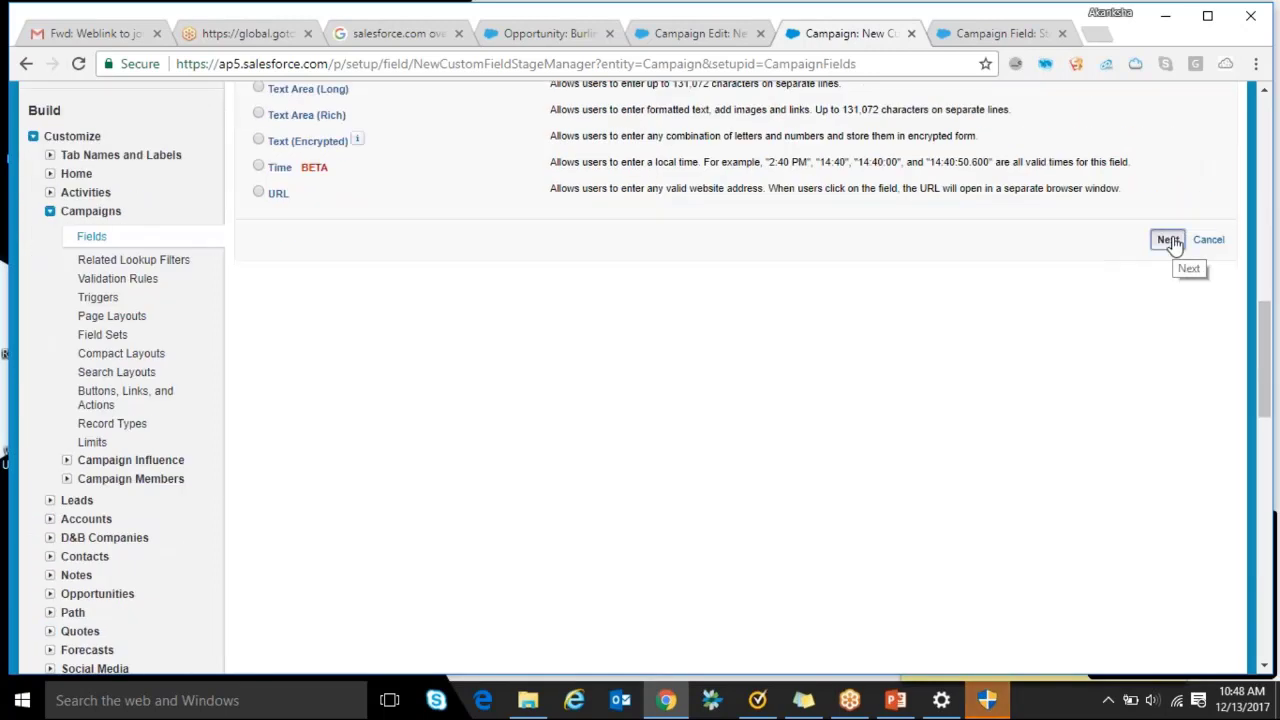
{"action": "left_click", "coordinate": [1168, 239]}
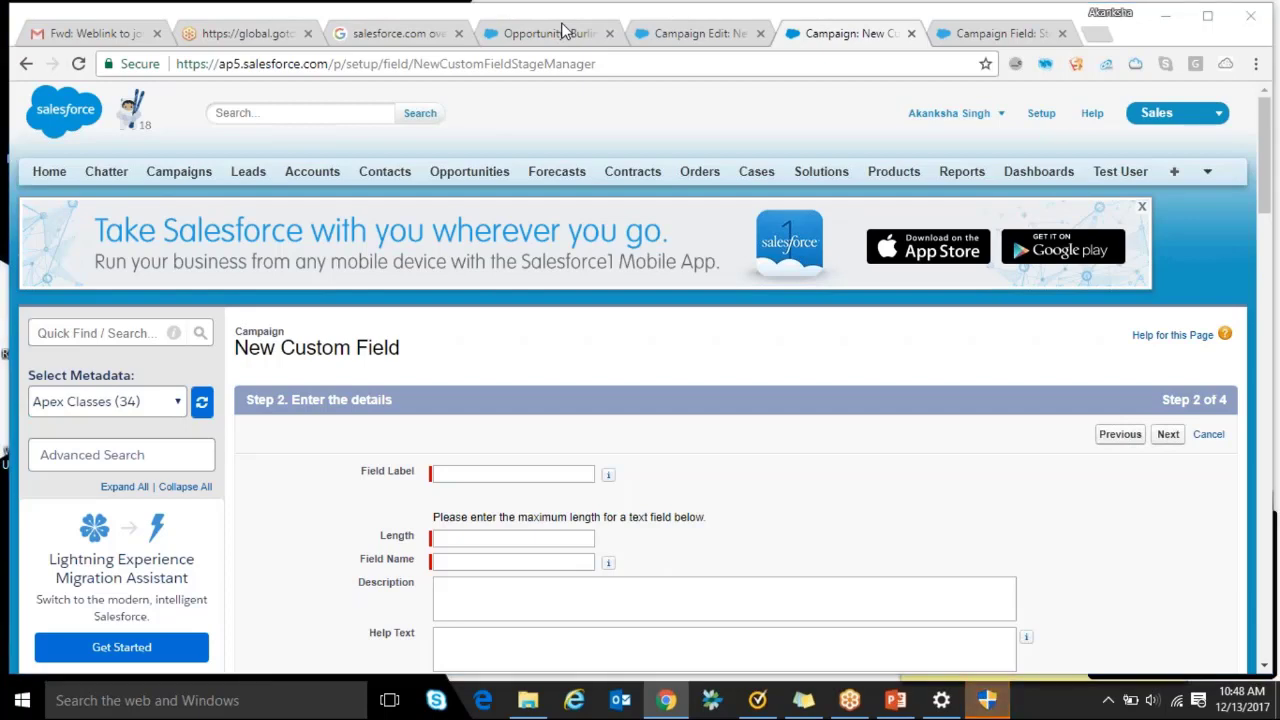
Enter City as the new custom field's label and 18 as its length
{"action": "left_click", "coordinate": [496, 477]}
{"action": "type", "text": "City"}
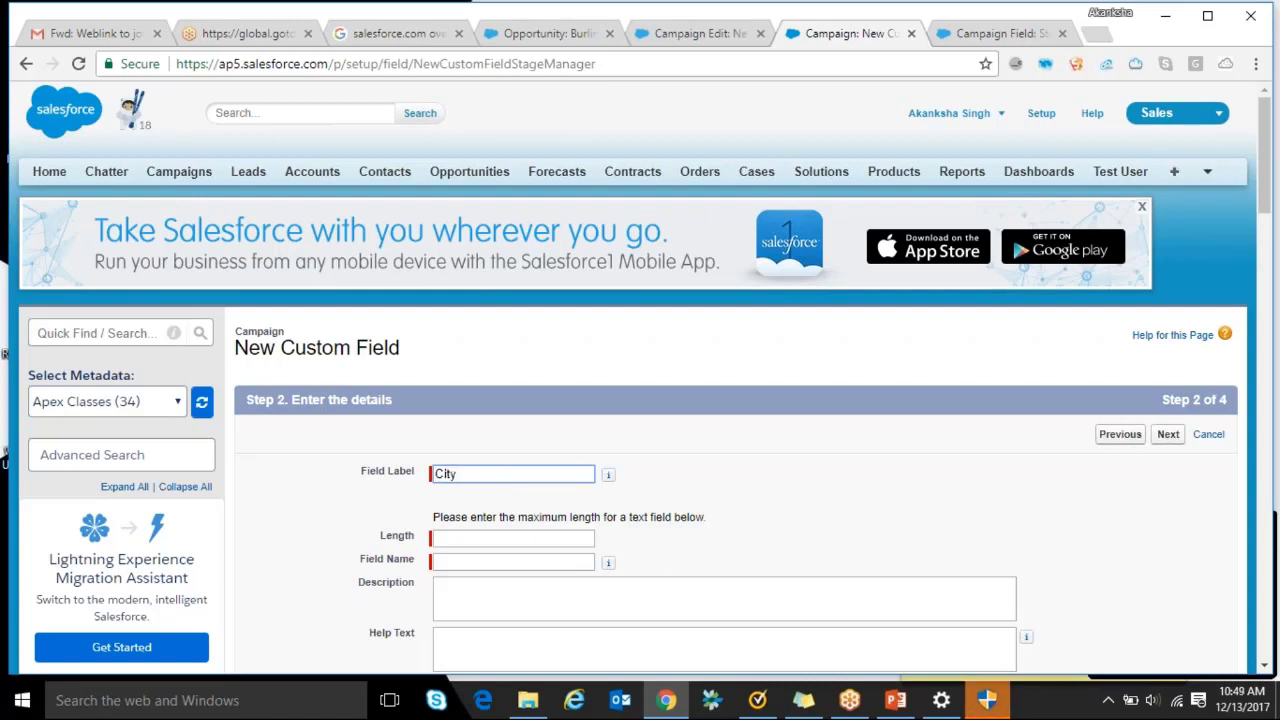
{"action": "left_click", "coordinate": [471, 539]}
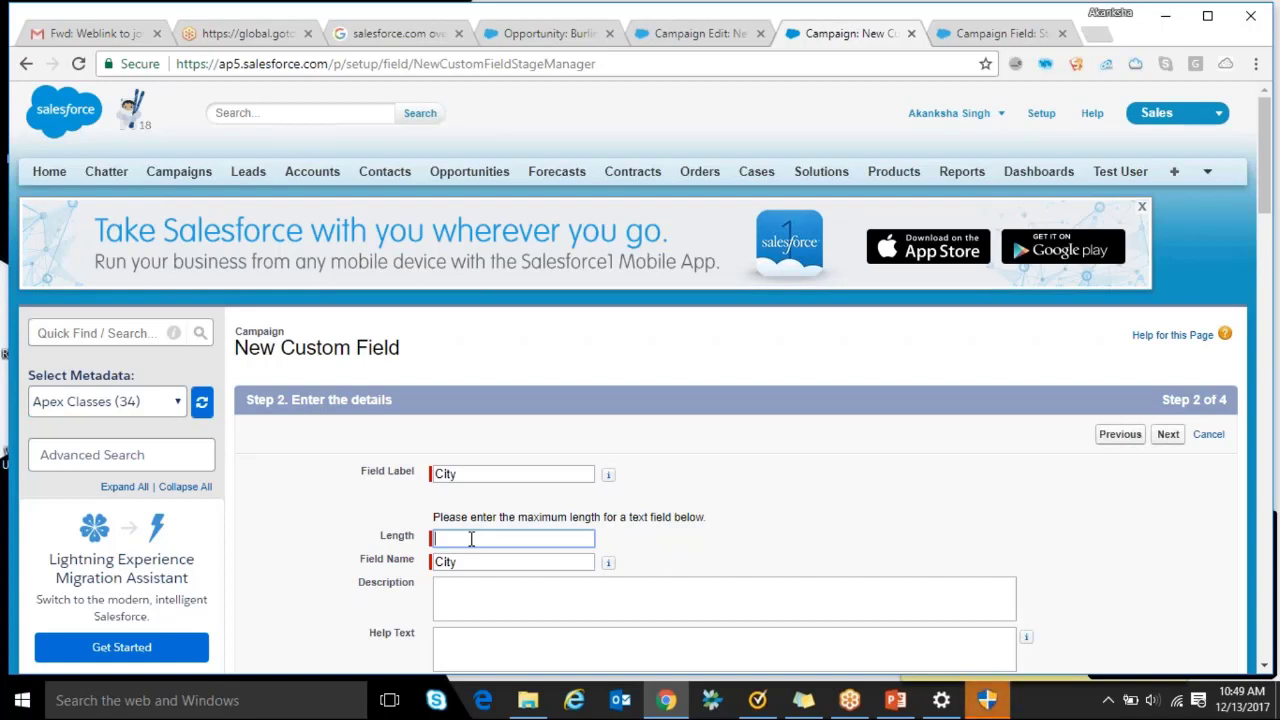
{"action": "type", "text": "18"}
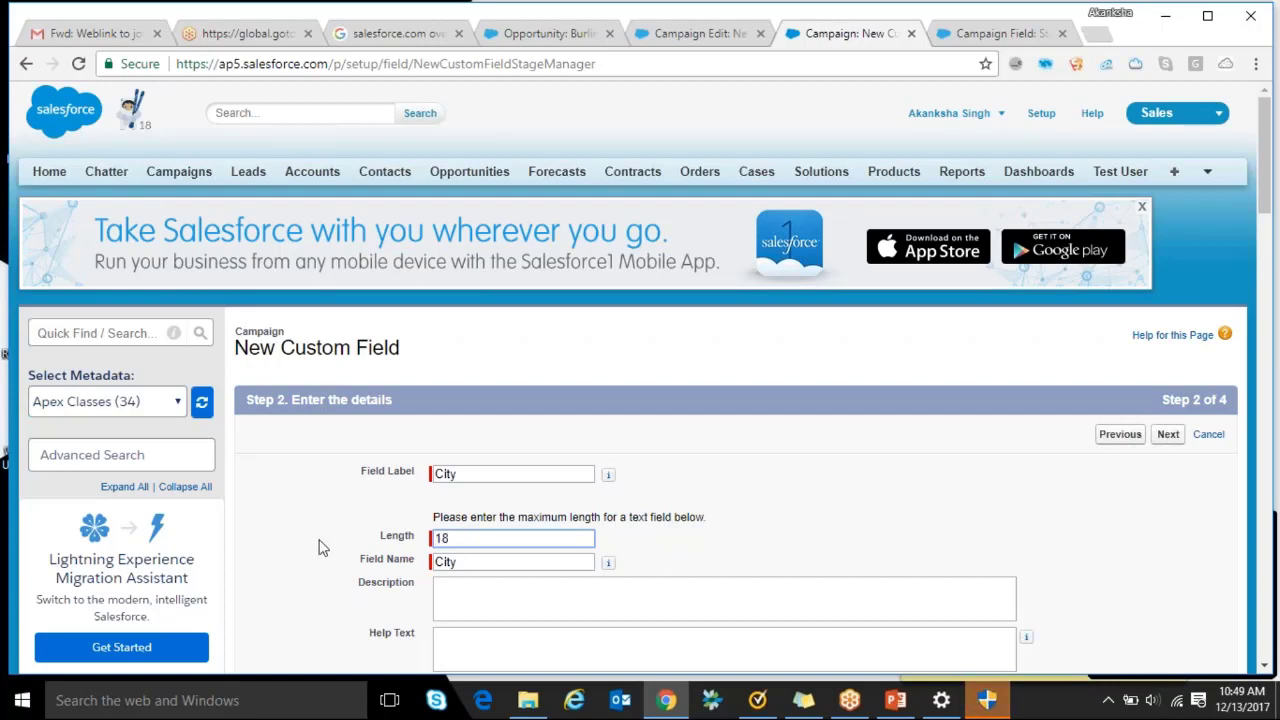
{"action": "left_click", "coordinate": [322, 547]}
Review the remaining detail options of the City field and set its length to 10
{"action": "scroll", "coordinate": [322, 547], "scroll_direction": "down", "scroll_amount": 1}
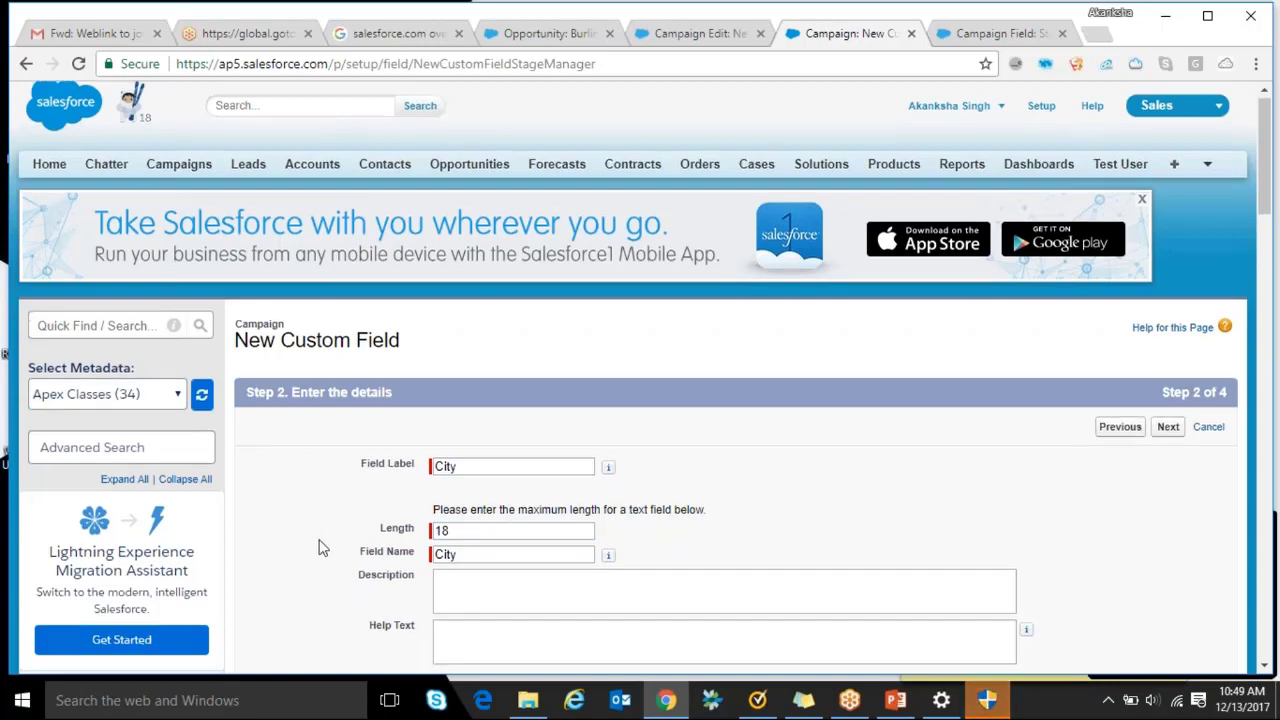
{"action": "scroll", "coordinate": [322, 547], "scroll_direction": "down", "scroll_amount": 2}
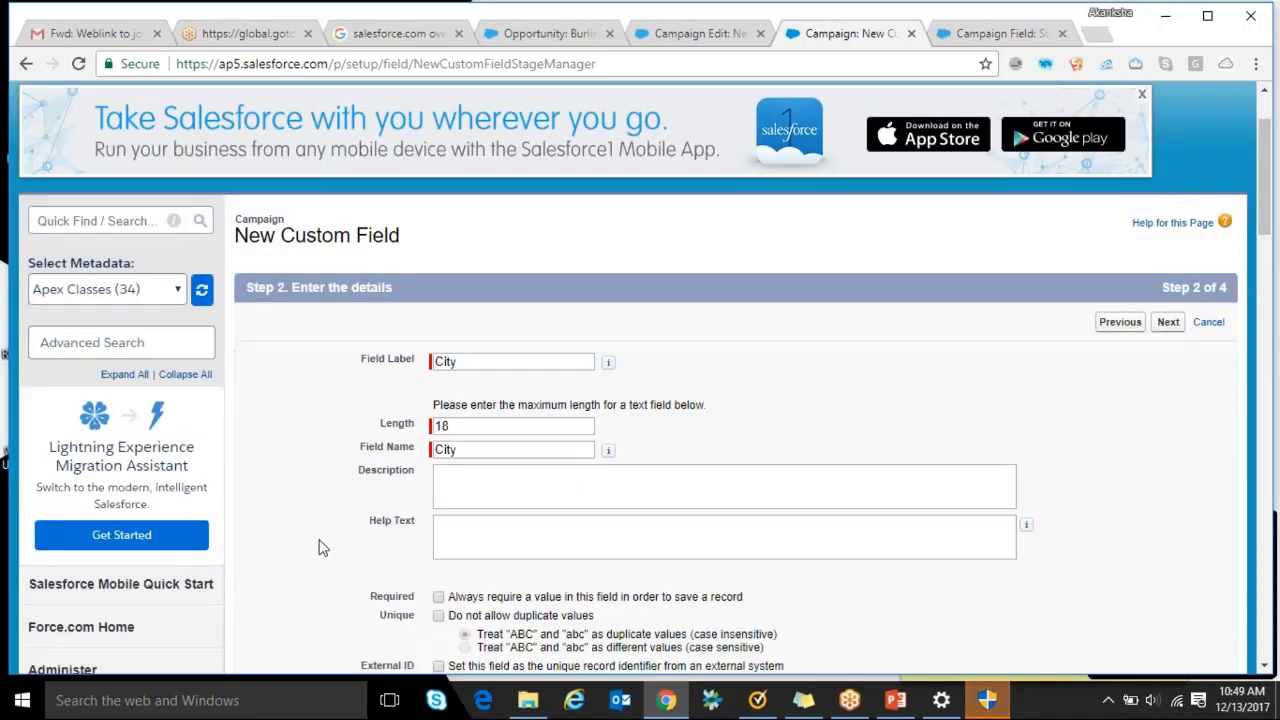
{"action": "scroll", "coordinate": [322, 547], "scroll_direction": "down", "scroll_amount": 2}
{"action": "scroll", "coordinate": [322, 547], "scroll_direction": "down", "scroll_amount": 1}
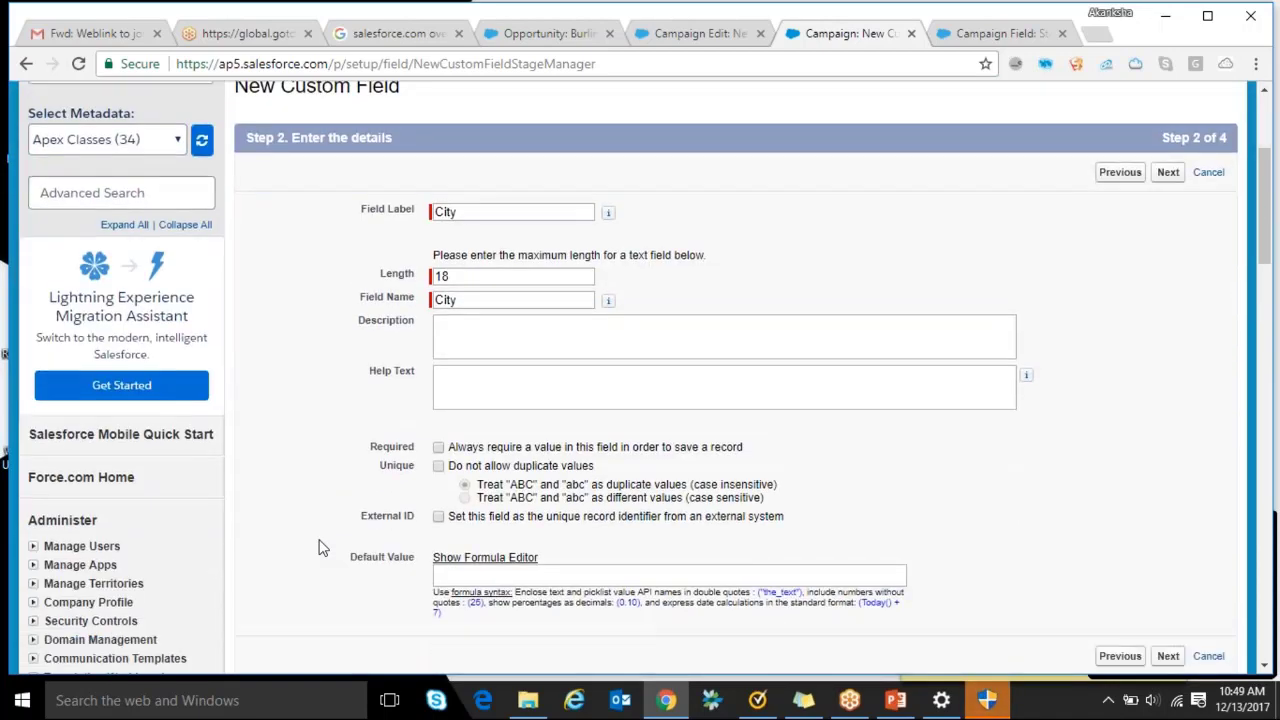
{"action": "scroll", "coordinate": [322, 547], "scroll_direction": "down", "scroll_amount": 1}
{"action": "scroll", "coordinate": [322, 547], "scroll_direction": "down", "scroll_amount": 1}
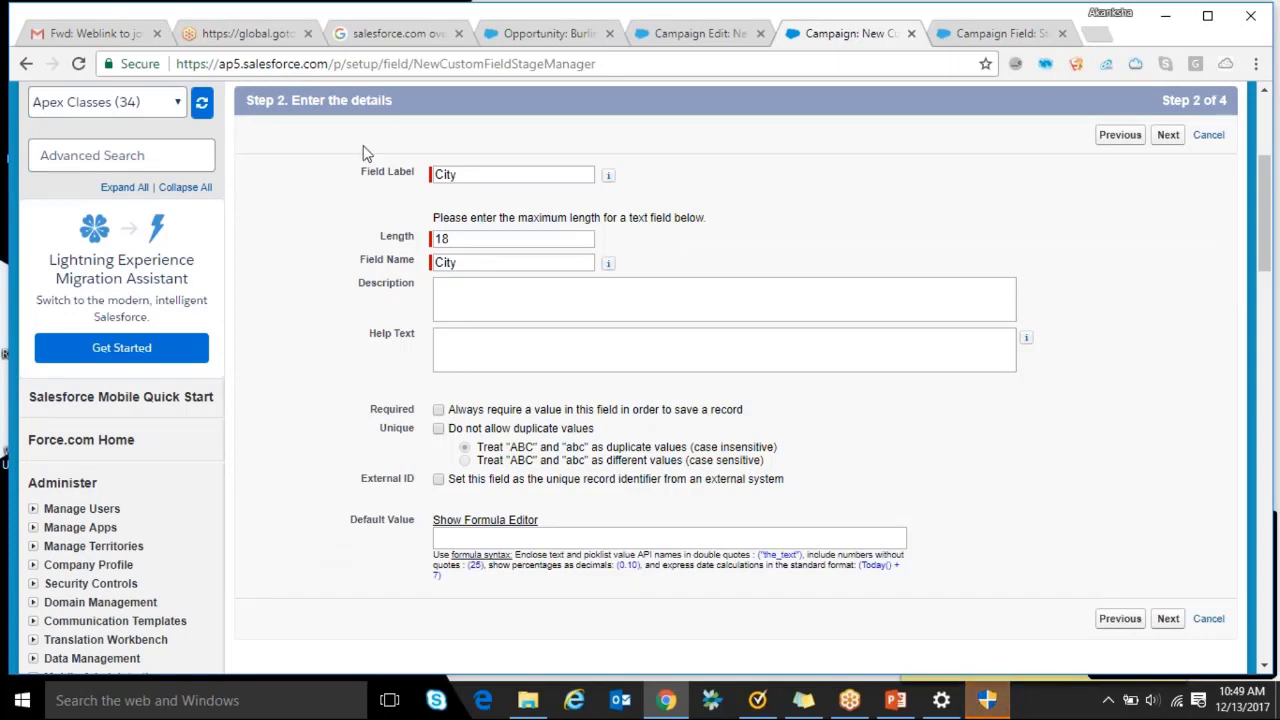
{"action": "left_click", "coordinate": [467, 242]}
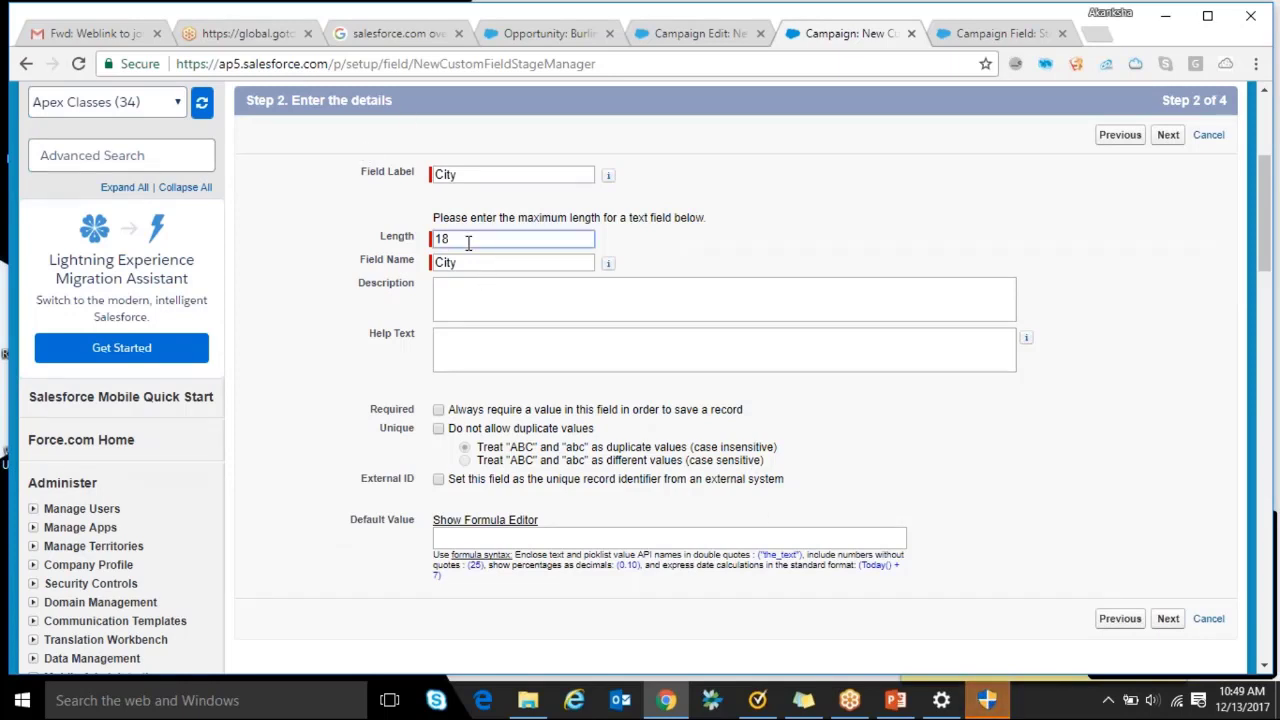
{"action": "key", "text": "BackSpace"}
{"action": "key", "text": "BackSpace"}
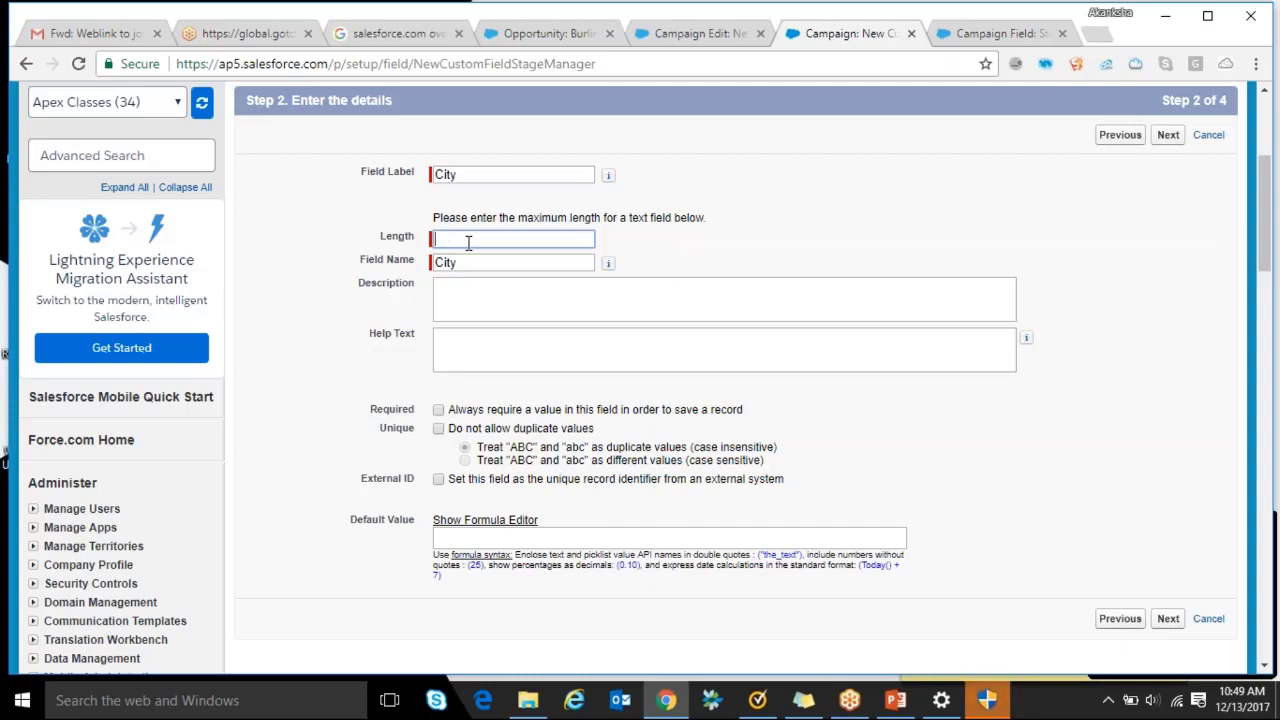
{"action": "type", "text": "10"}
{"action": "left_click", "coordinate": [955, 481]}
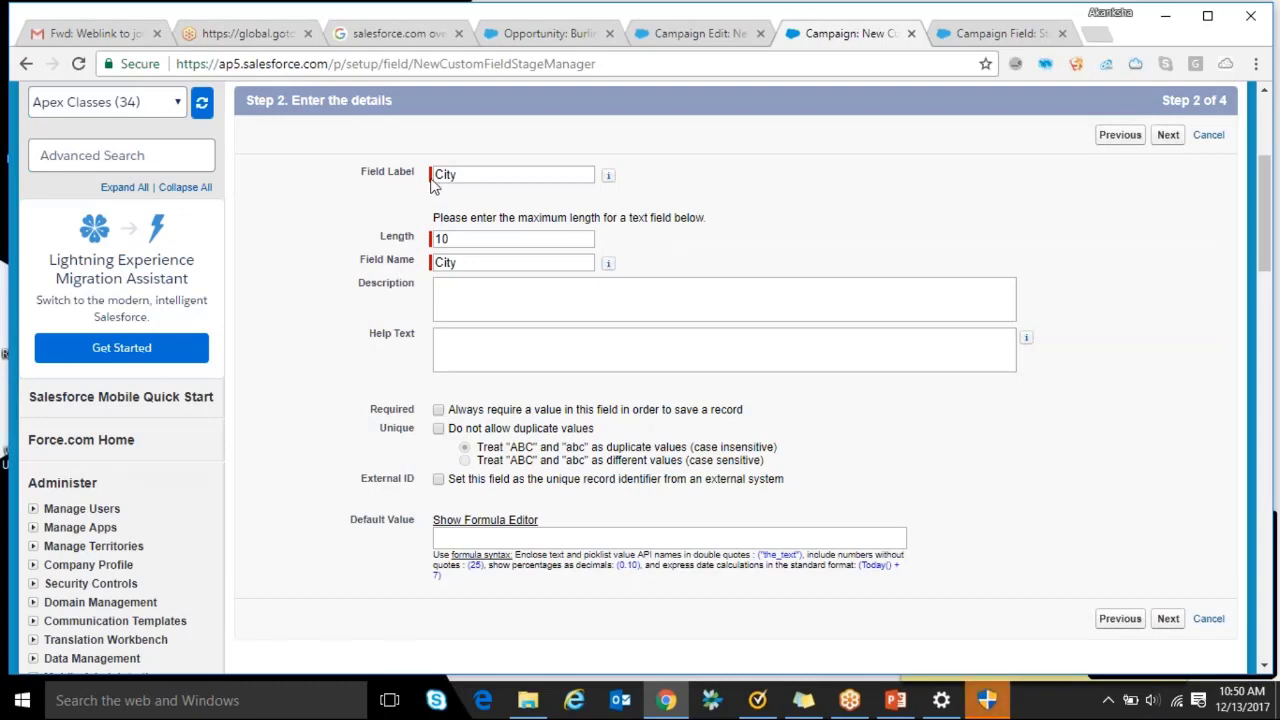
Open a new campaign form from the Status field's browser tab and examine its required Campaign Name field
{"action": "left_click", "coordinate": [968, 35]}
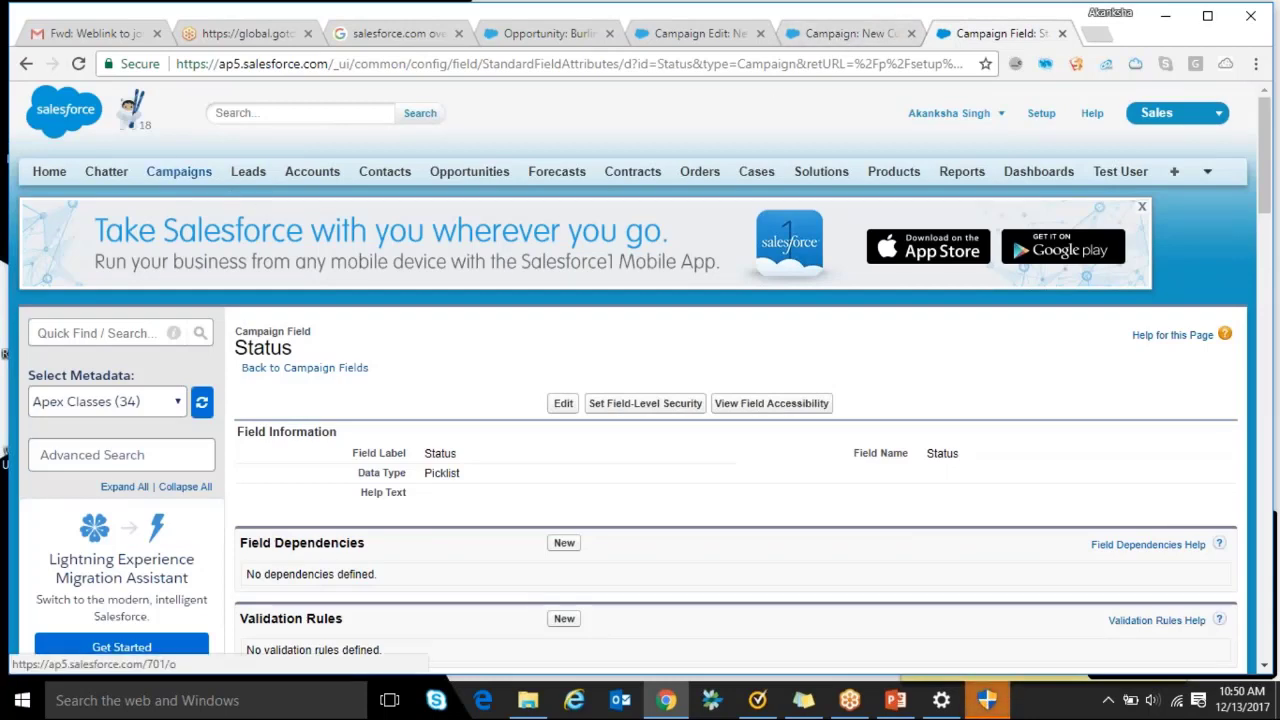
{"action": "left_click", "coordinate": [170, 172]}
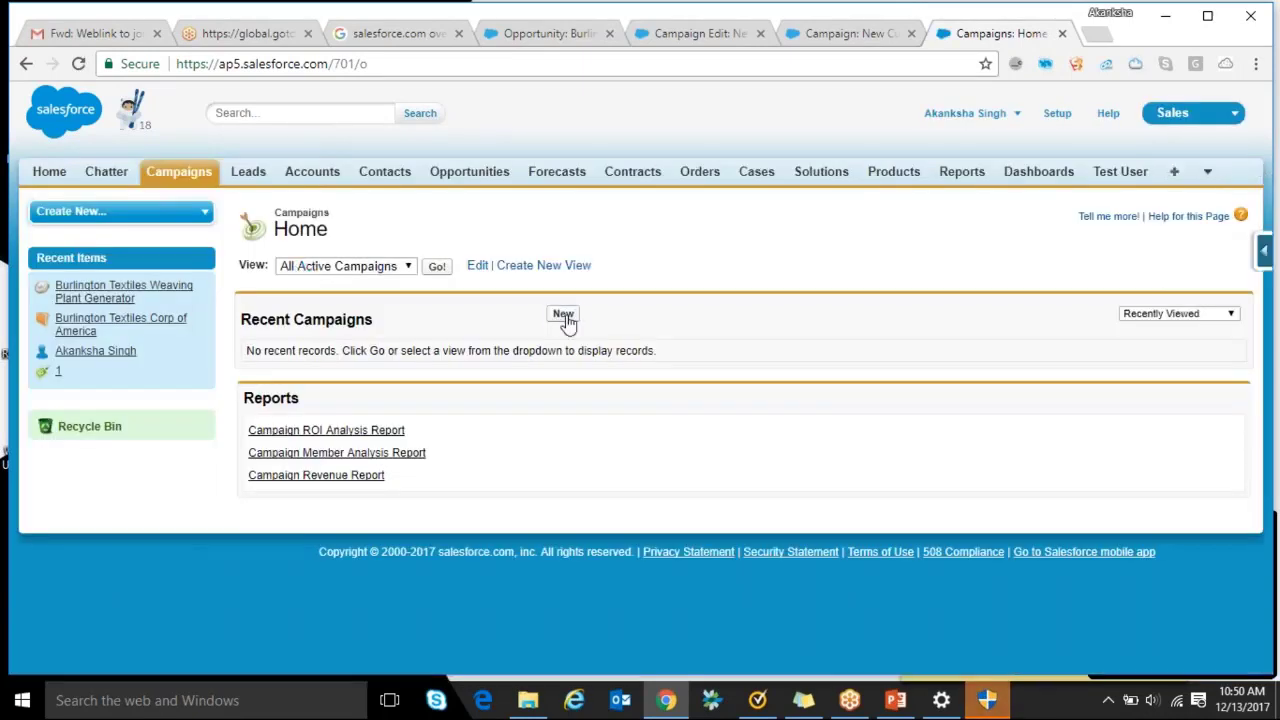
{"action": "left_click", "coordinate": [563, 315]}
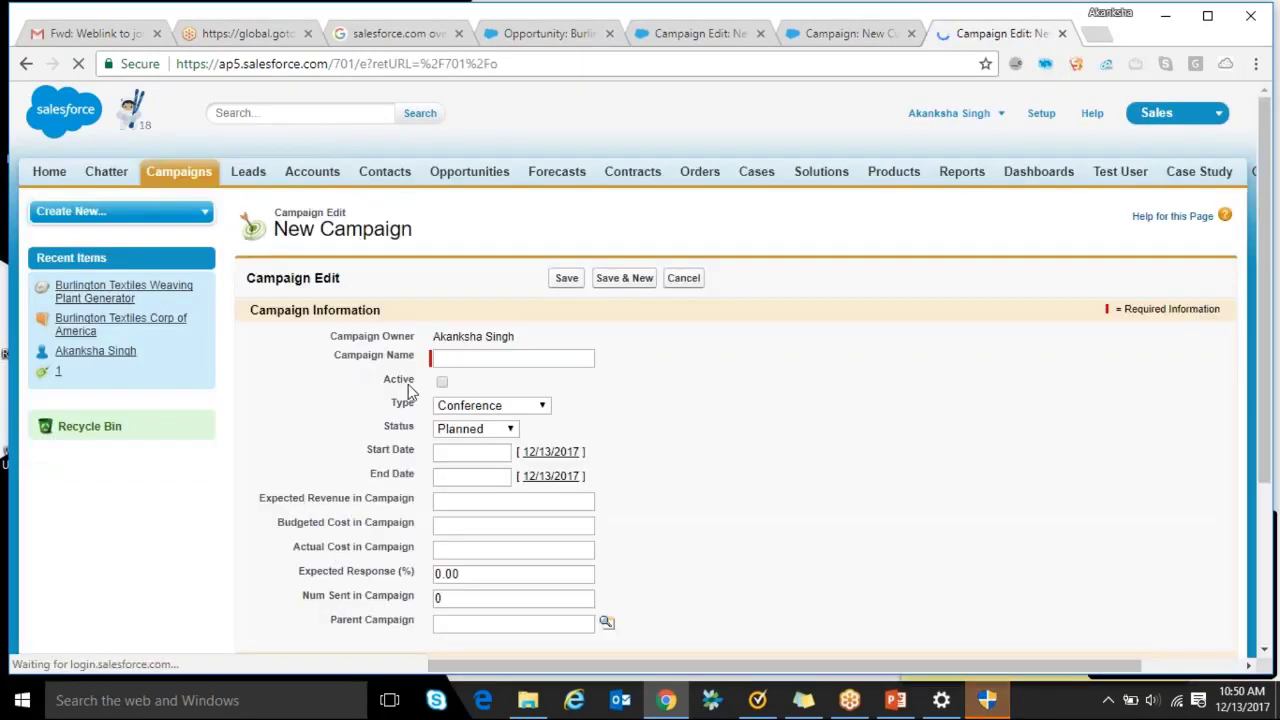
{"action": "left_click", "coordinate": [433, 359]}
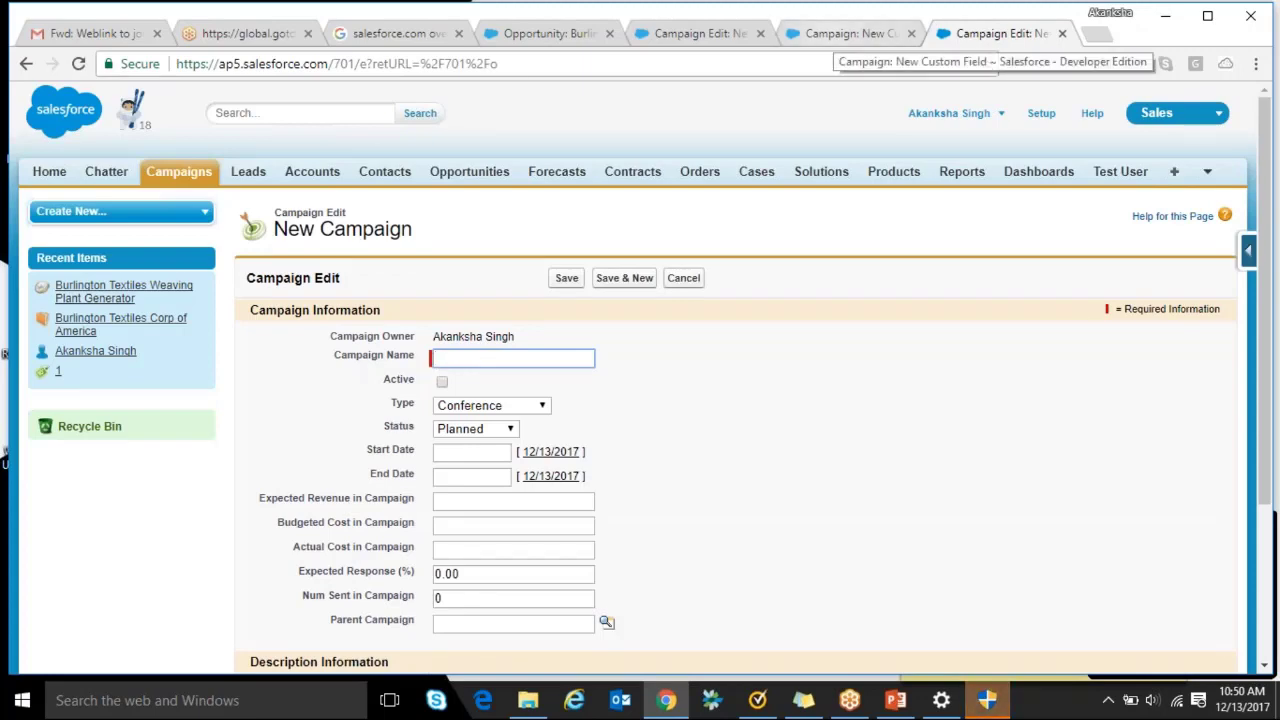
Return to the City field's details, make a value always required to save a record, and continue to field-level security
{"action": "left_click", "coordinate": [850, 33]}
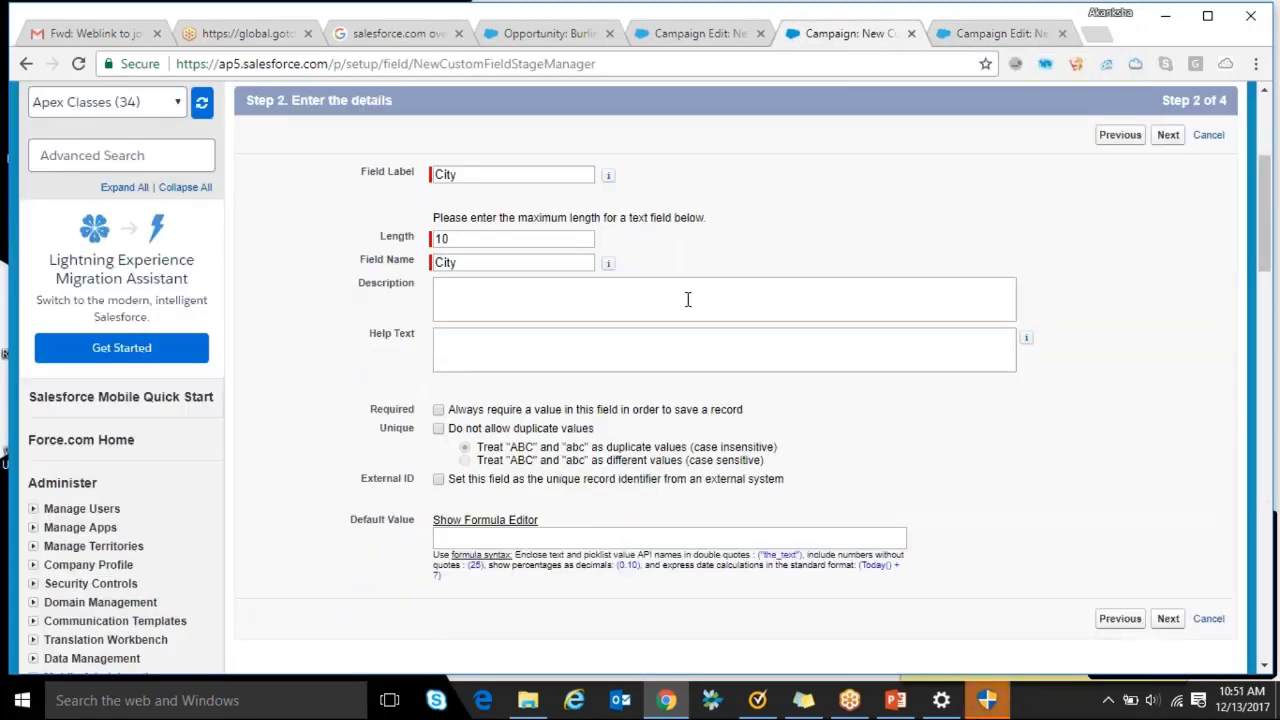
{"action": "left_click", "coordinate": [439, 410]}
{"action": "left_click", "coordinate": [1179, 621]}
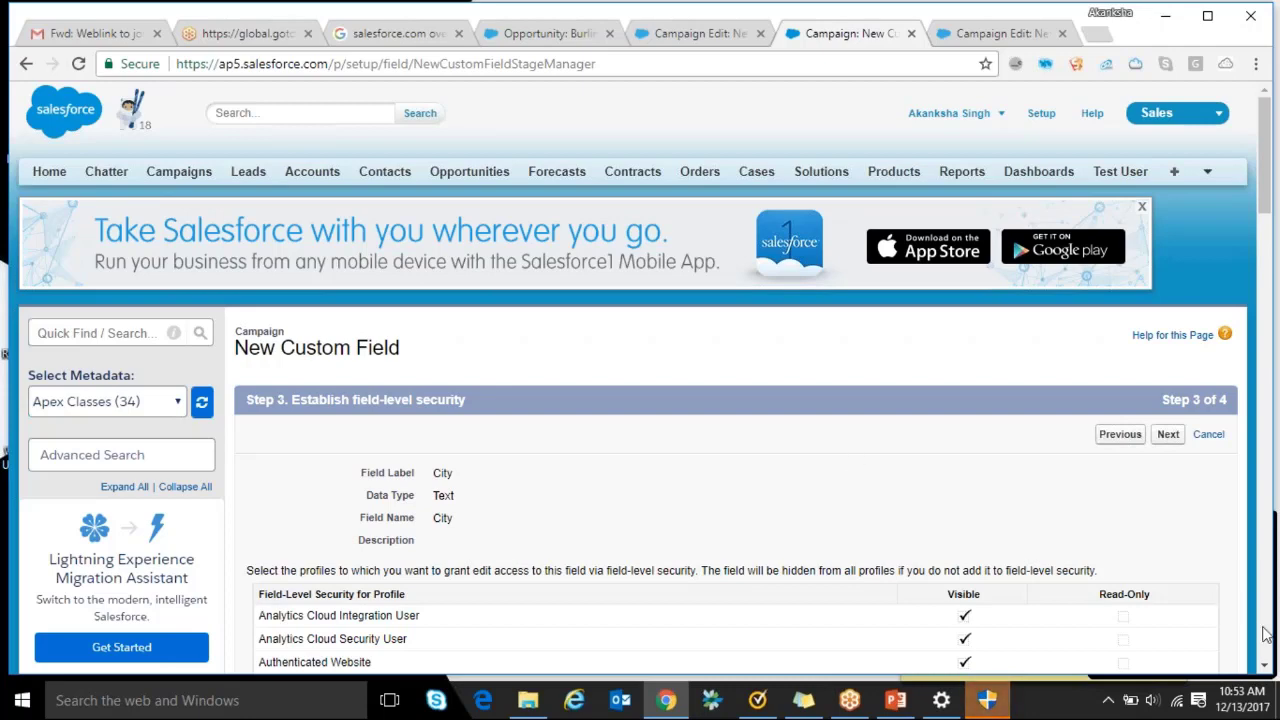
Review the City field's visibility and read-only settings for all profiles and continue to the page layouts
{"action": "scroll", "coordinate": [1265, 635], "scroll_direction": "down", "scroll_amount": 1}
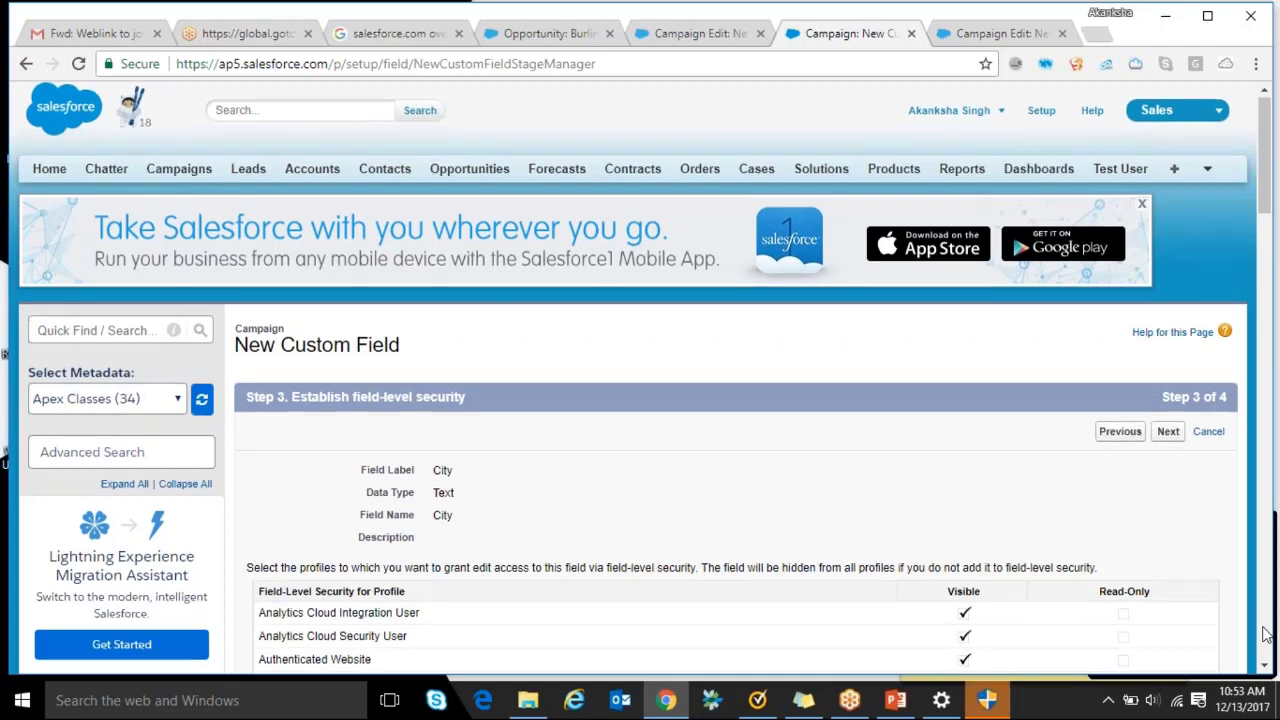
{"action": "scroll", "coordinate": [1265, 635], "scroll_direction": "down", "scroll_amount": 5}
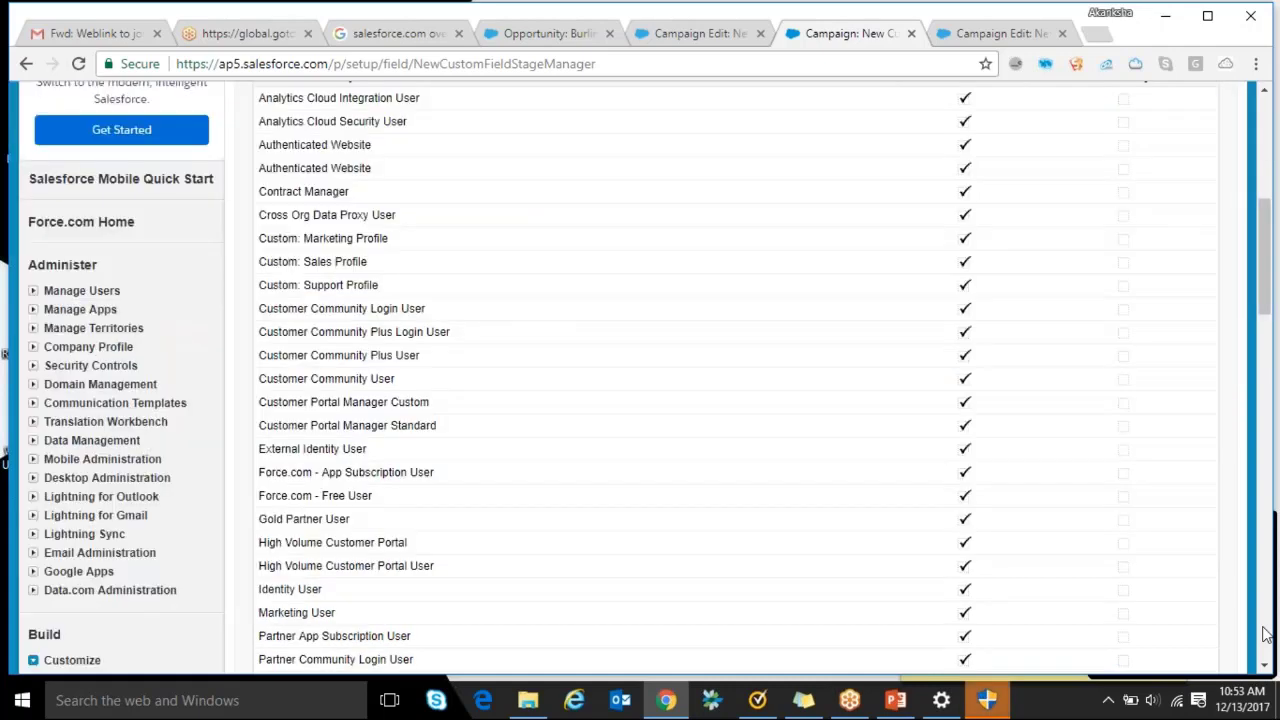
{"action": "scroll", "coordinate": [1265, 635], "scroll_direction": "up", "scroll_amount": 5}
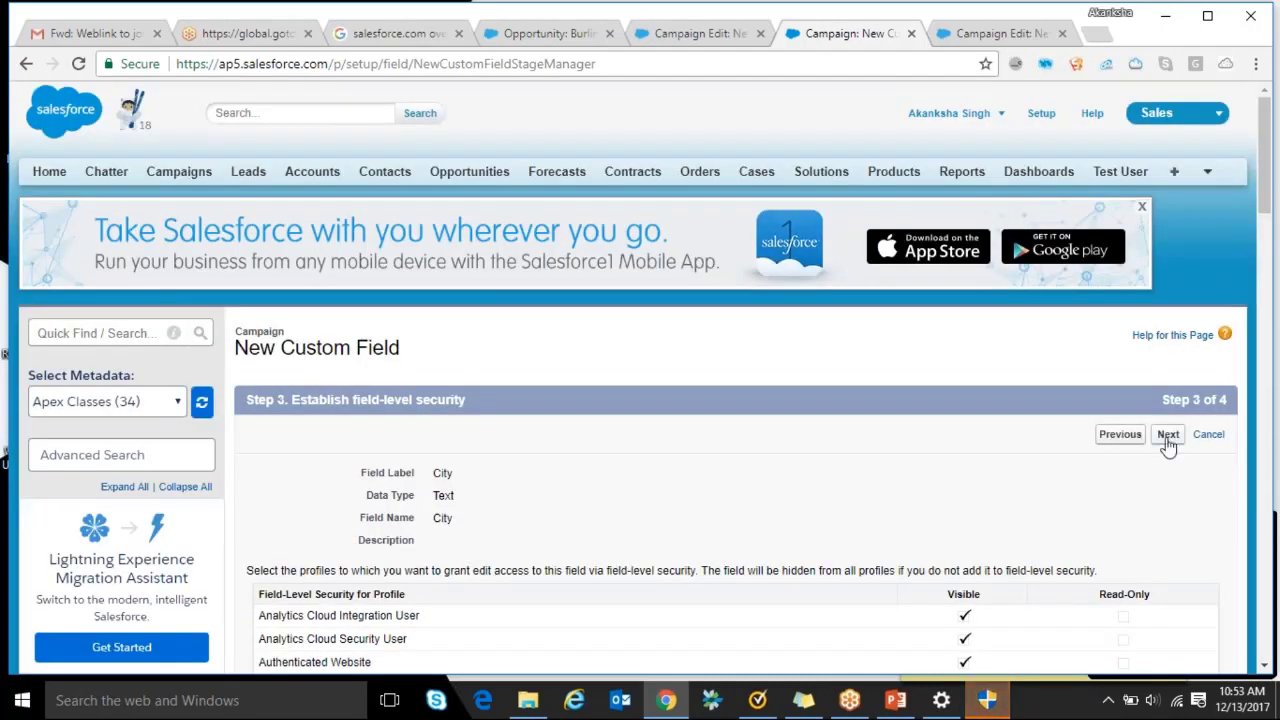
{"action": "left_click", "coordinate": [1266, 667]}
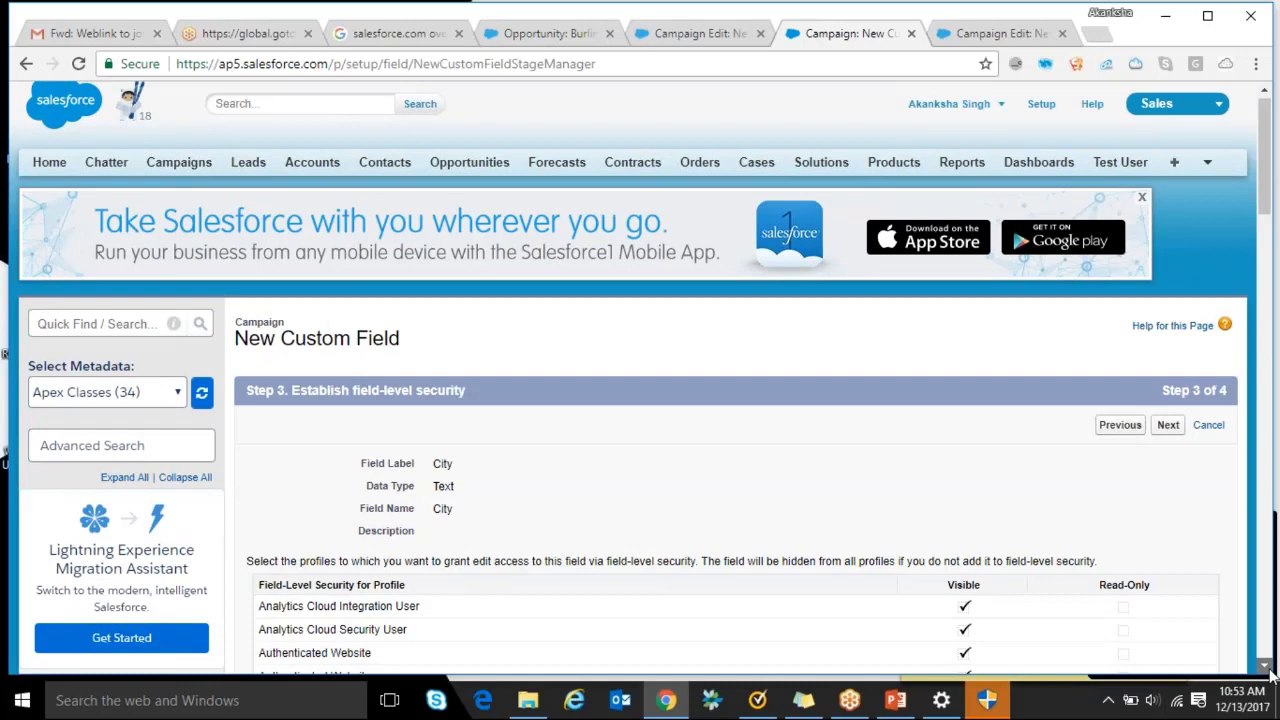
{"action": "scroll", "coordinate": [1271, 677], "scroll_direction": "down", "scroll_amount": 2}
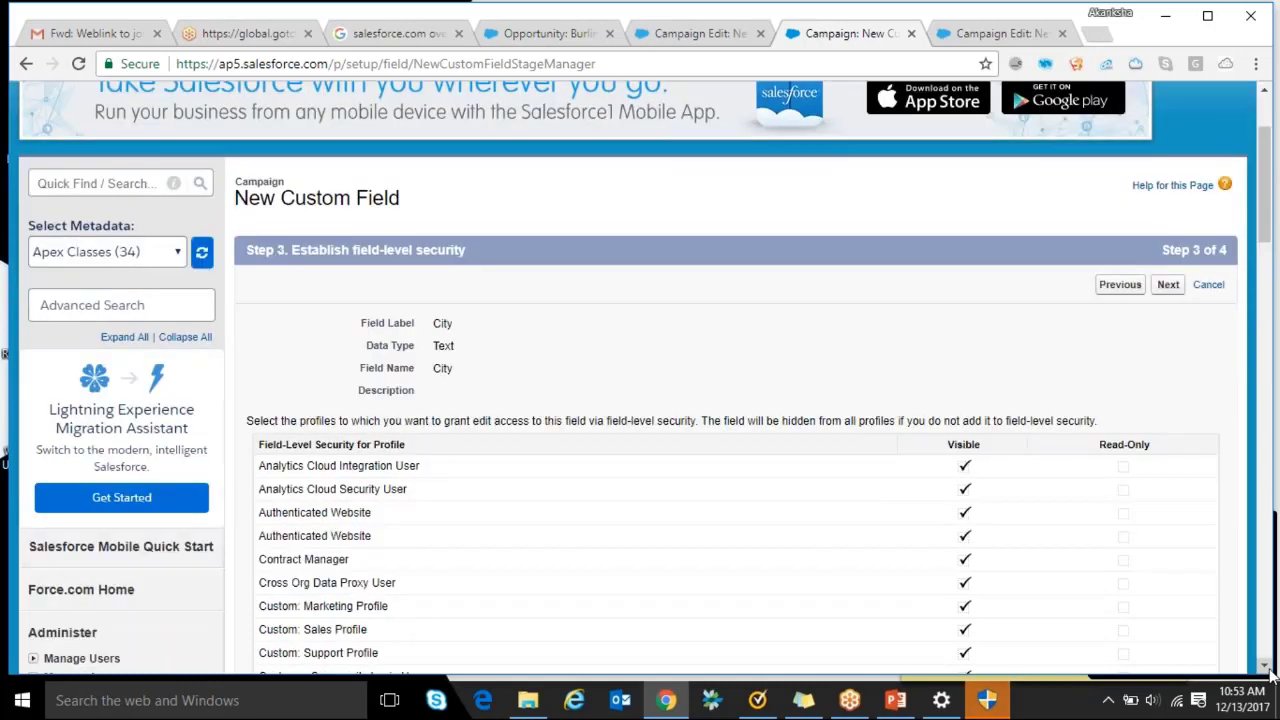
{"action": "left_click", "coordinate": [1266, 667]}
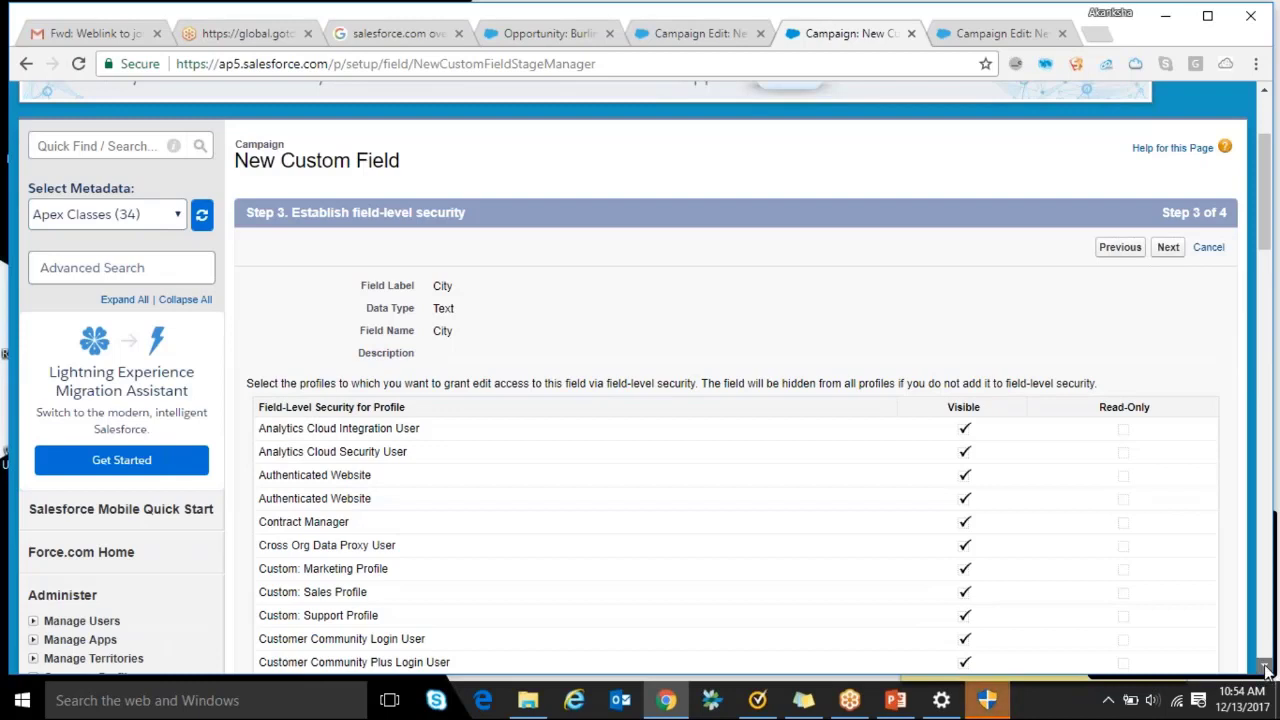
{"action": "left_click", "coordinate": [1266, 667]}
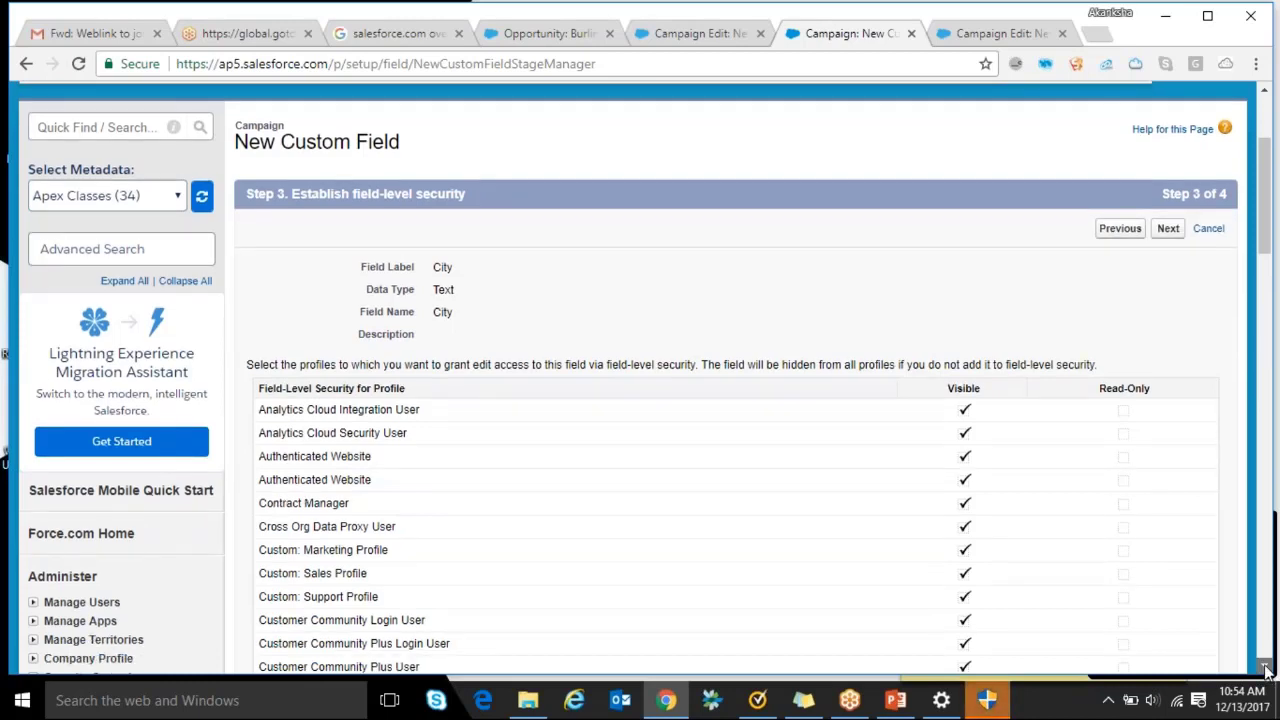
{"action": "left_click", "coordinate": [1266, 667]}
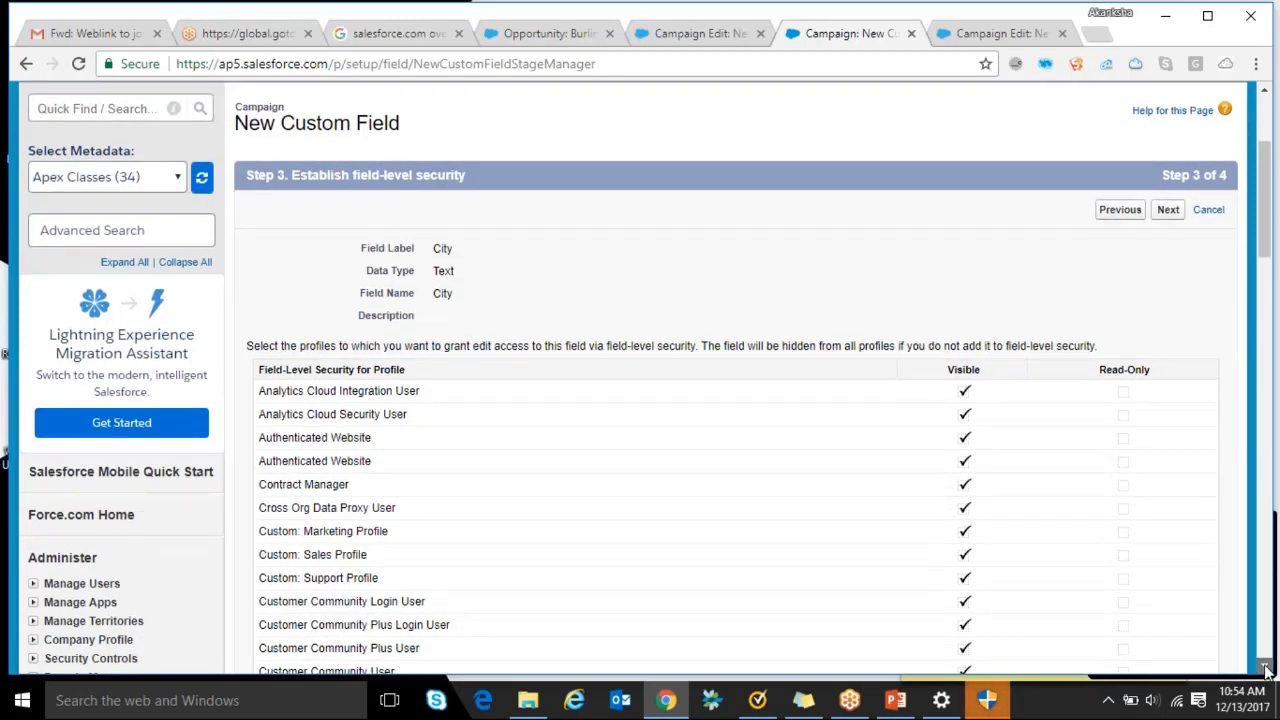
{"action": "scroll", "coordinate": [1266, 667], "scroll_direction": "down", "scroll_amount": 3}
{"action": "scroll", "coordinate": [1266, 667], "scroll_direction": "down", "scroll_amount": 2}
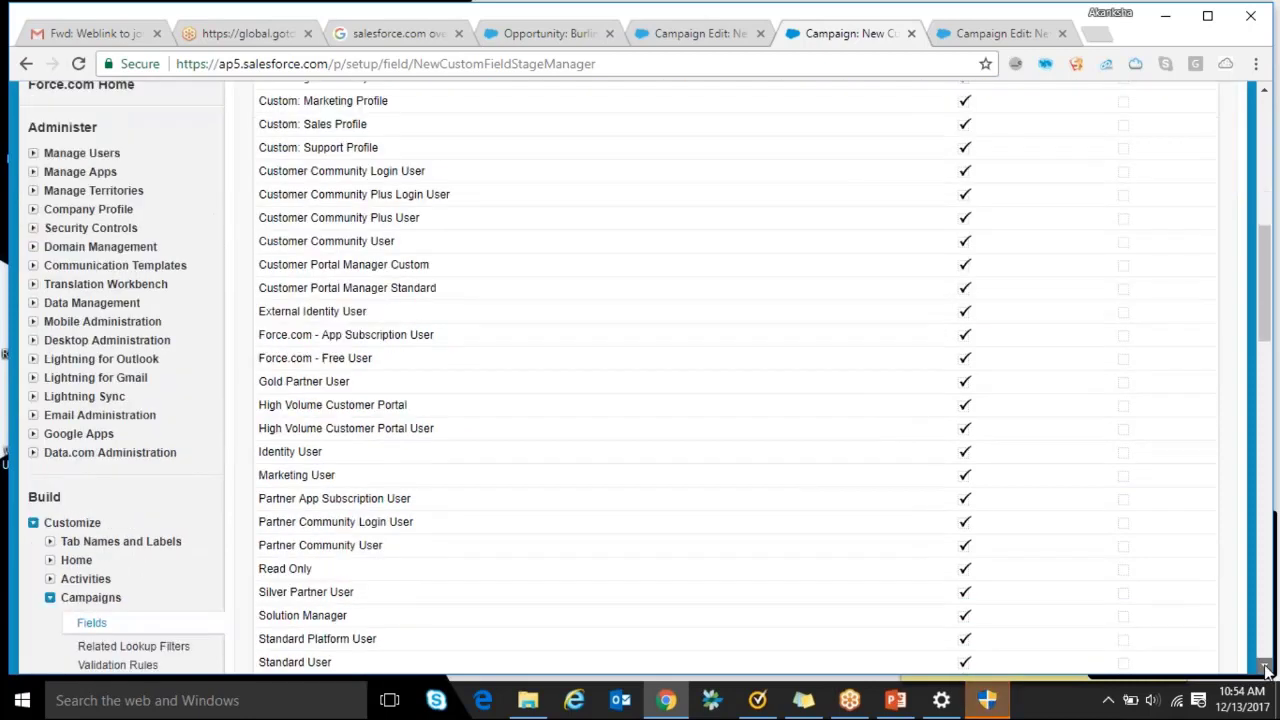
{"action": "left_click", "coordinate": [1266, 667]}
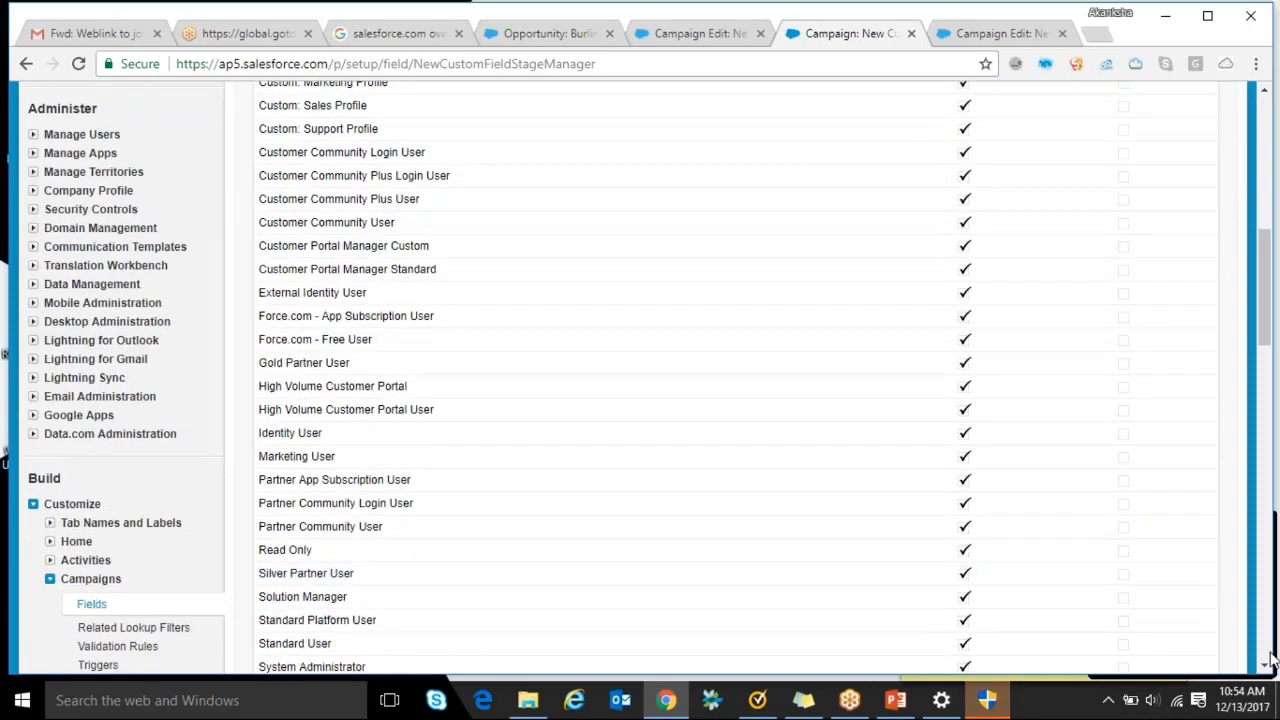
{"action": "scroll", "coordinate": [1272, 660], "scroll_direction": "down", "scroll_amount": 5}
{"action": "scroll", "coordinate": [1272, 660], "scroll_direction": "down", "scroll_amount": 10}
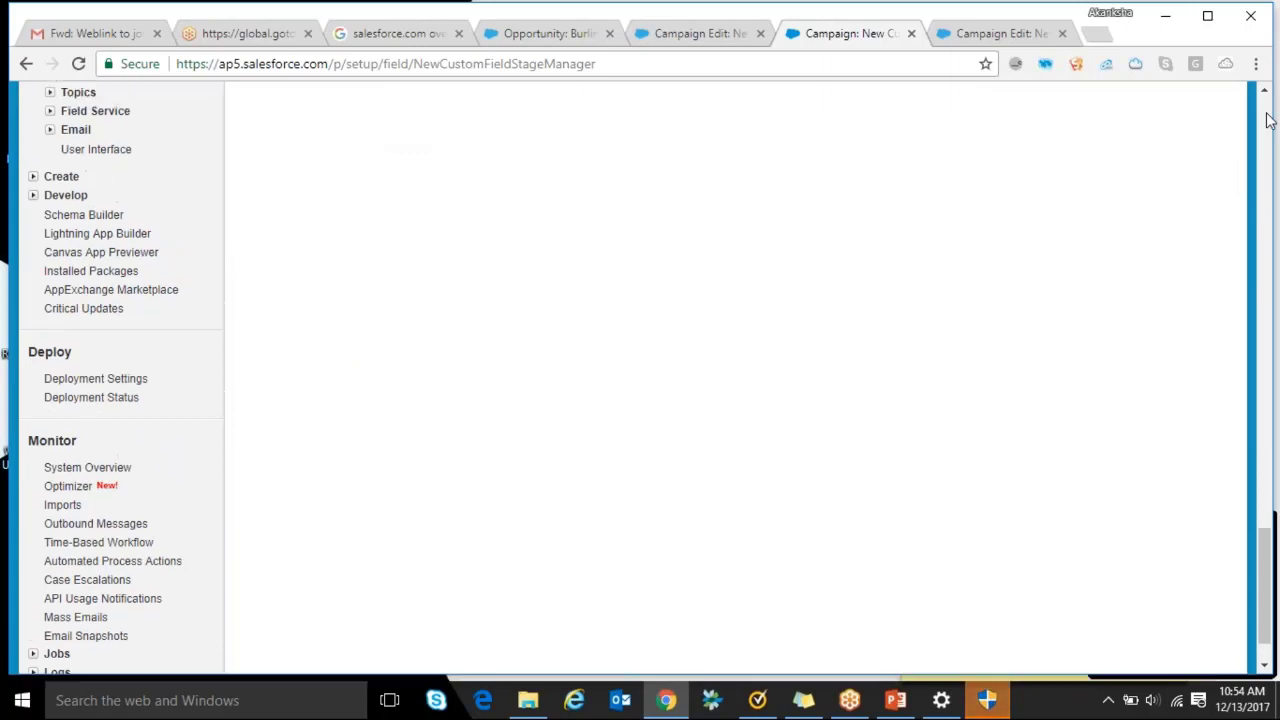
{"action": "scroll", "coordinate": [1268, 120], "scroll_direction": "up", "scroll_amount": 6}
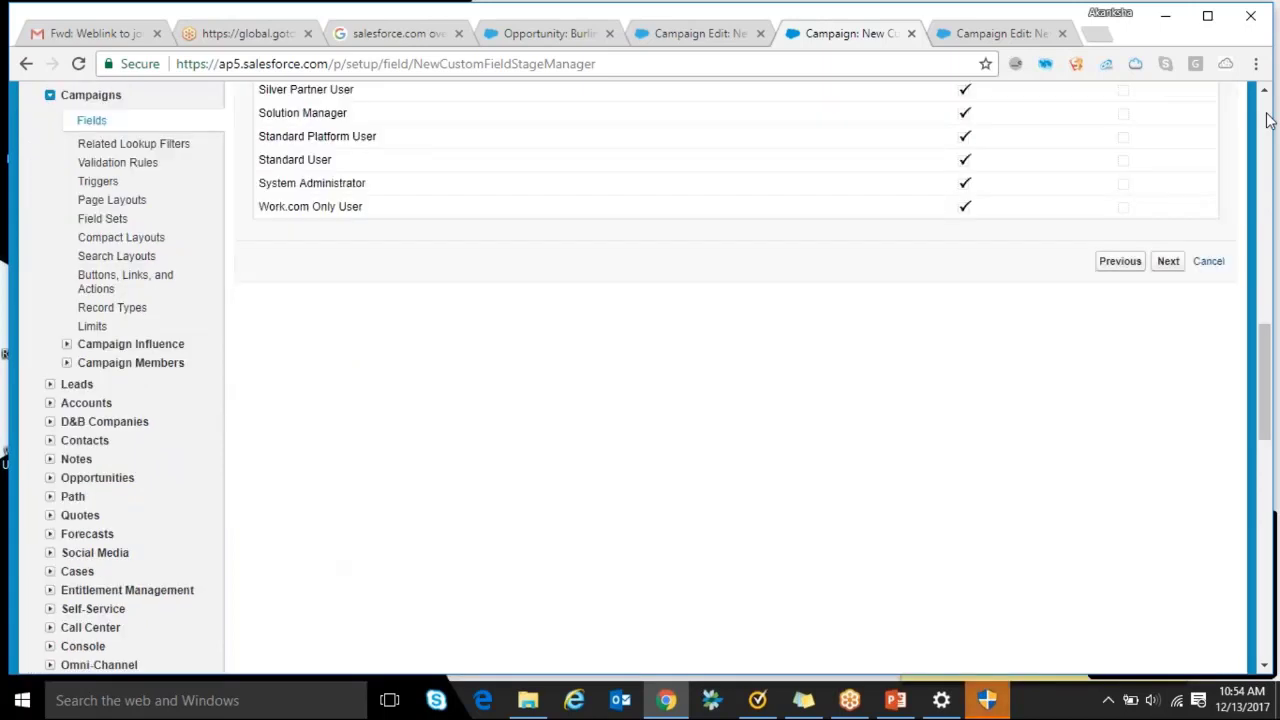
{"action": "scroll", "coordinate": [1268, 120], "scroll_direction": "up", "scroll_amount": 6}
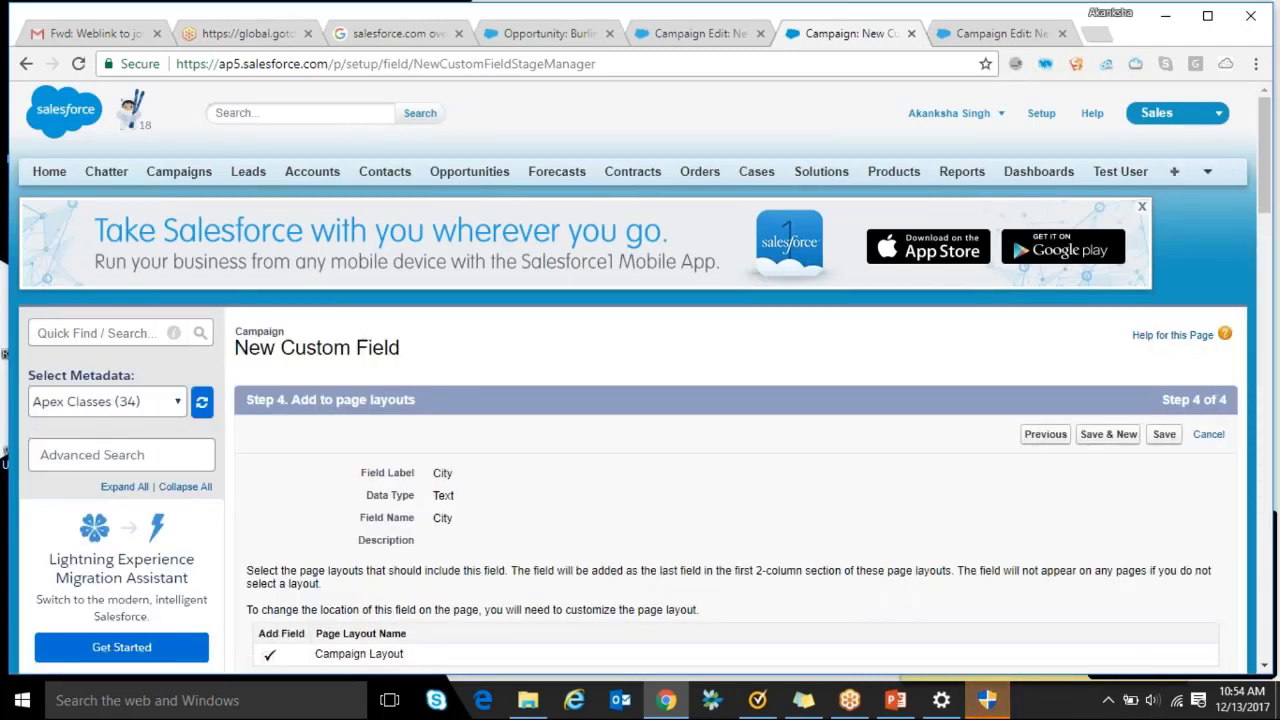
Review the page layout assignment and save the City field with Campaign Layout included
{"action": "left_click", "coordinate": [1263, 668]}
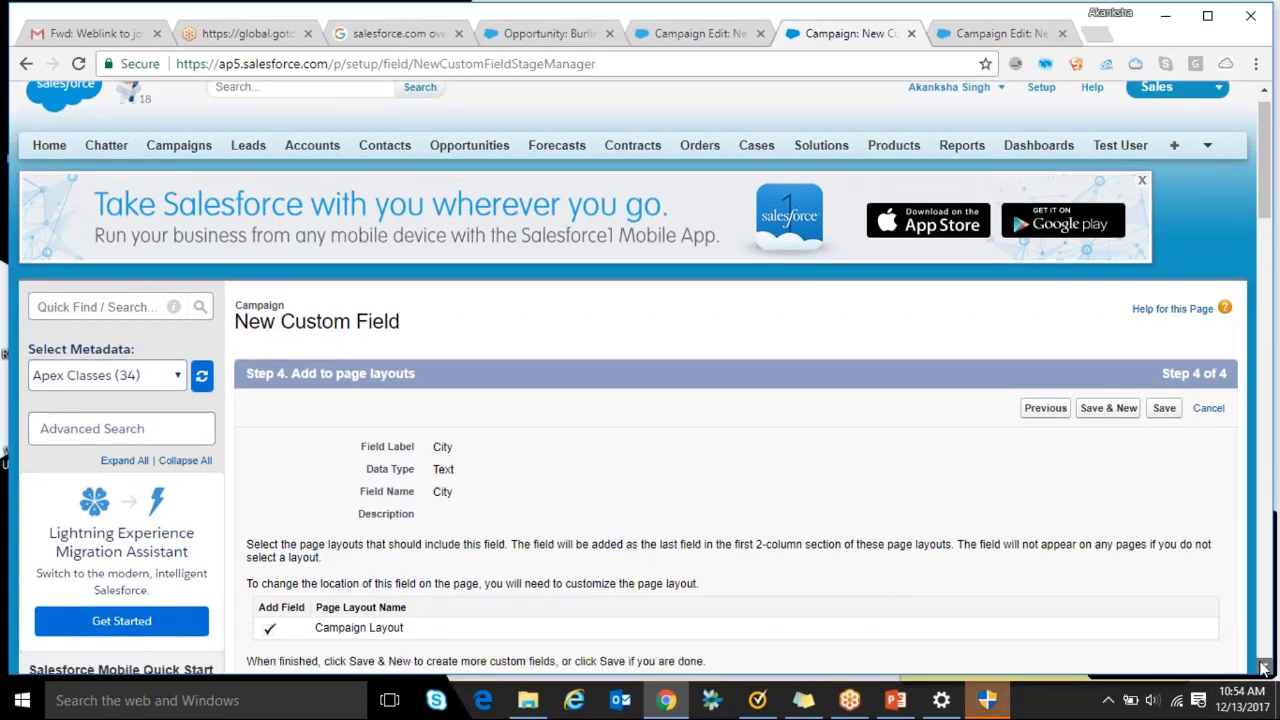
{"action": "left_click", "coordinate": [1263, 668]}
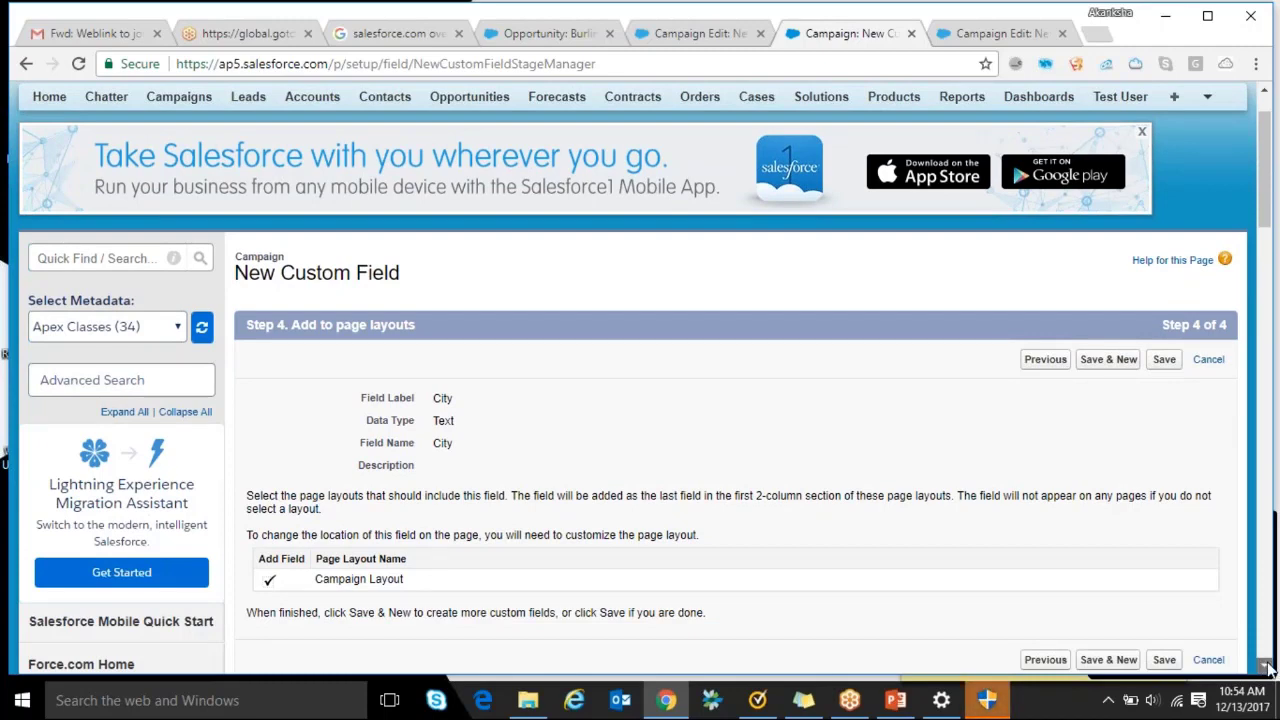
{"action": "left_click", "coordinate": [1263, 668]}
{"action": "left_click", "coordinate": [1265, 667]}
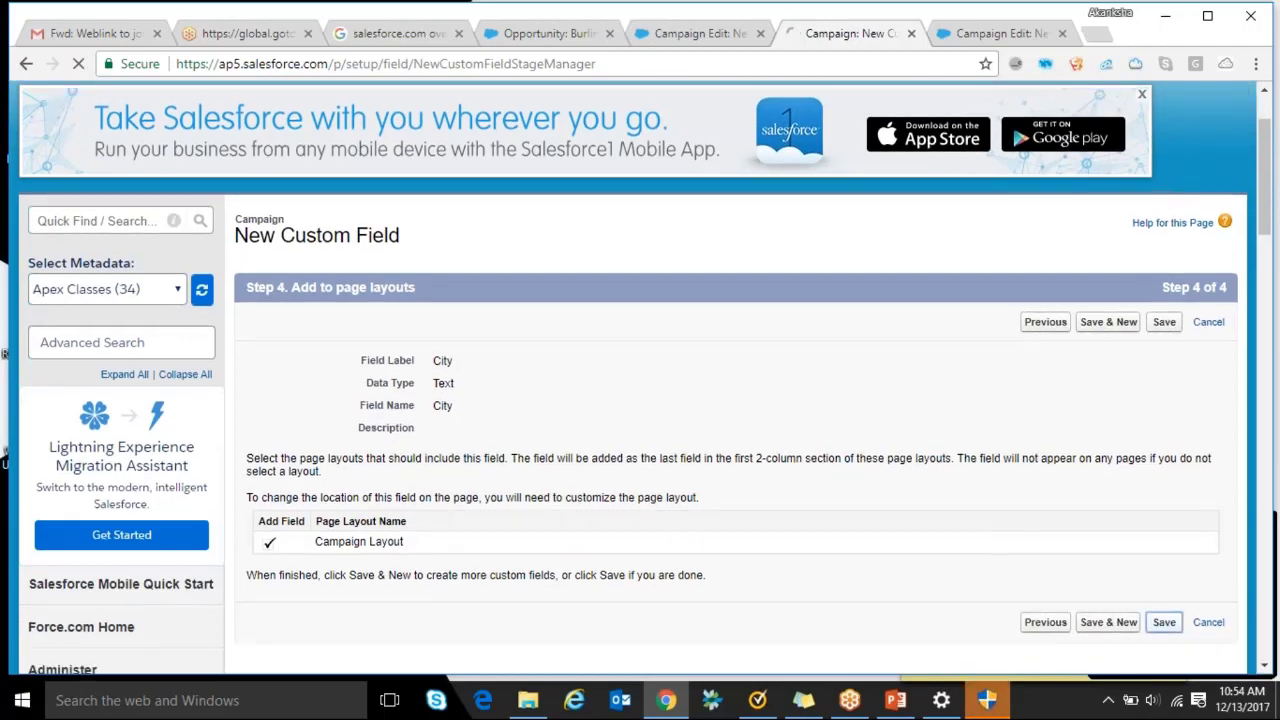
{"action": "left_click", "coordinate": [1164, 622]}
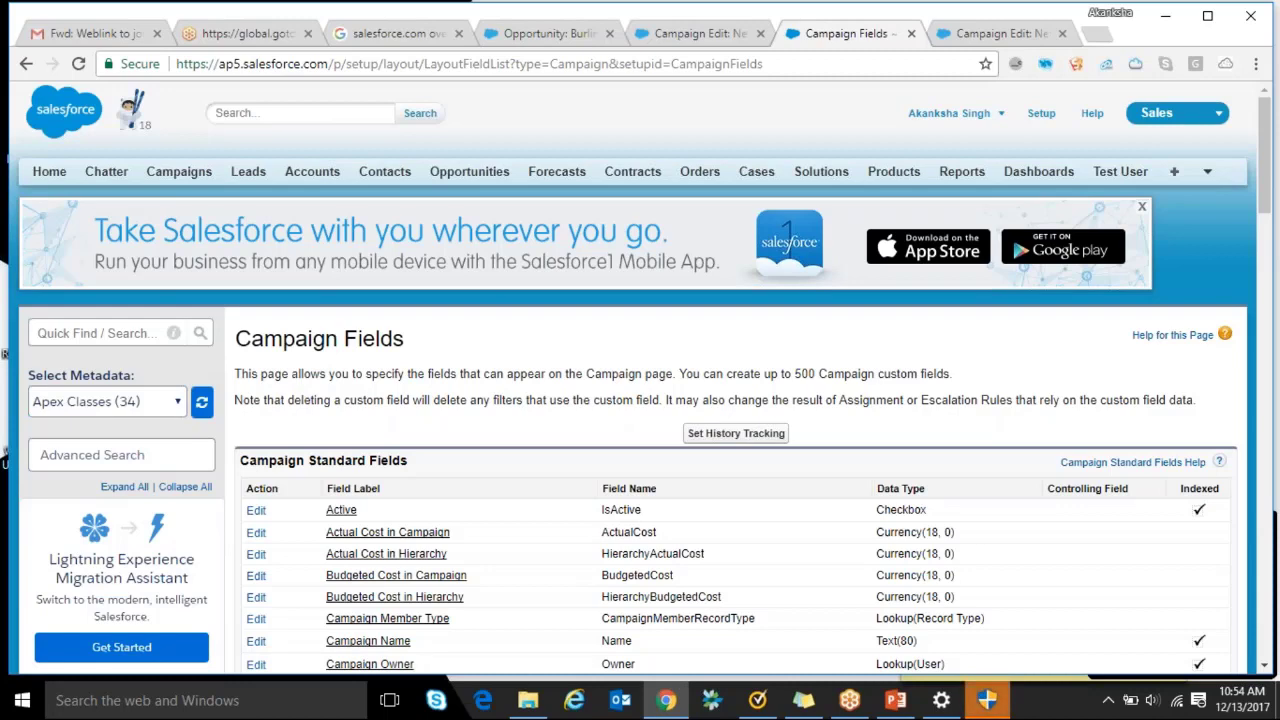
Open the system calendar to view the current month
{"action": "mouse_move", "coordinate": [1237, 712]}
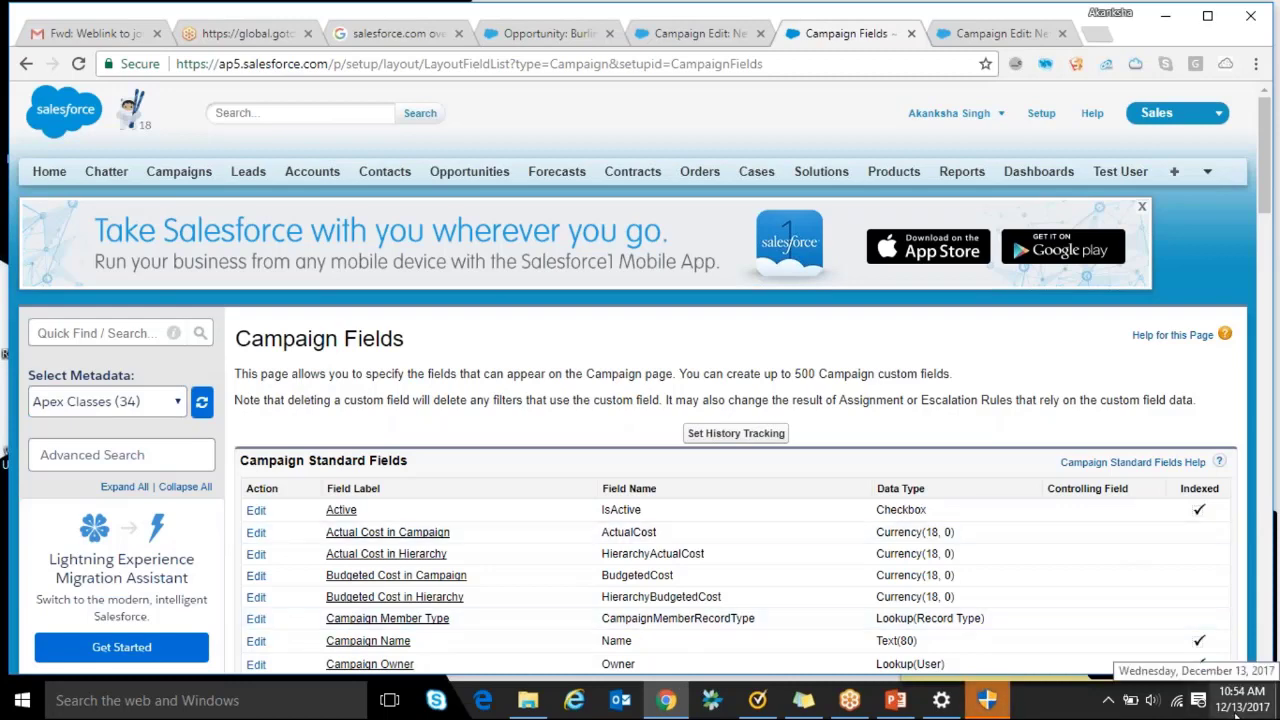
{"action": "left_click", "coordinate": [1237, 703]}
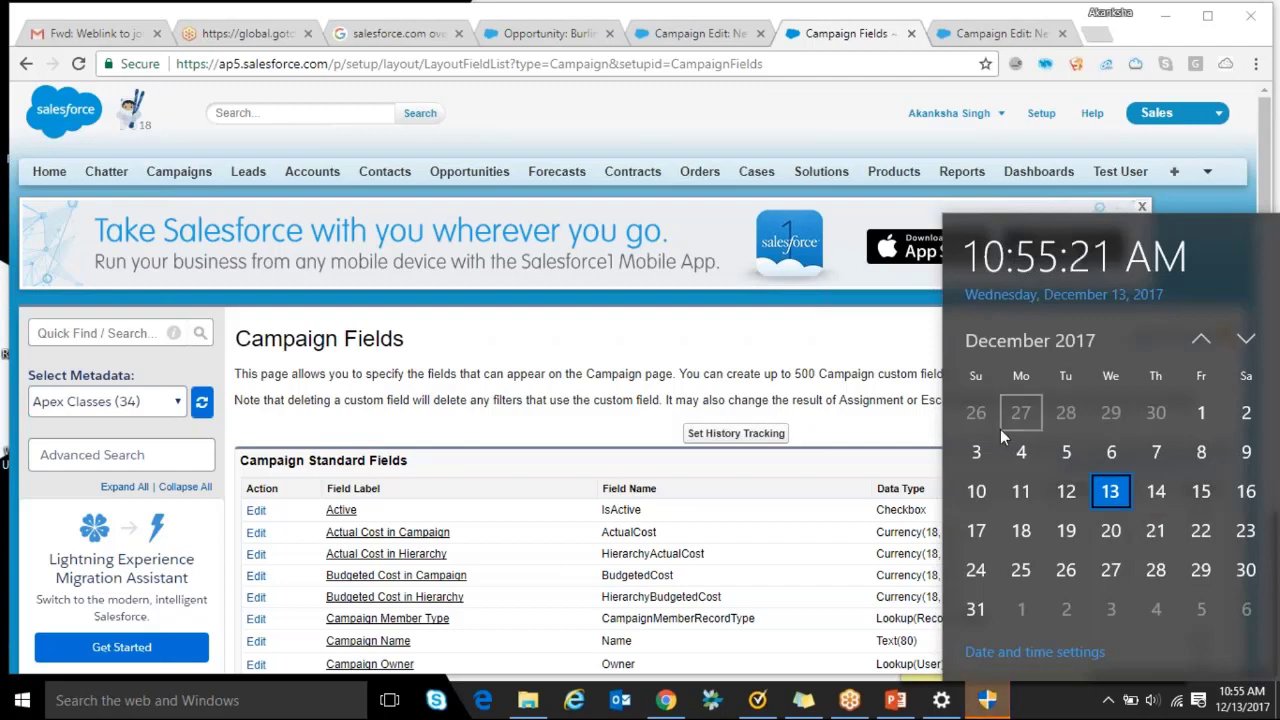
Close the system calendar and start a new campaign record, going to its required City field
{"action": "left_click", "coordinate": [838, 312]}
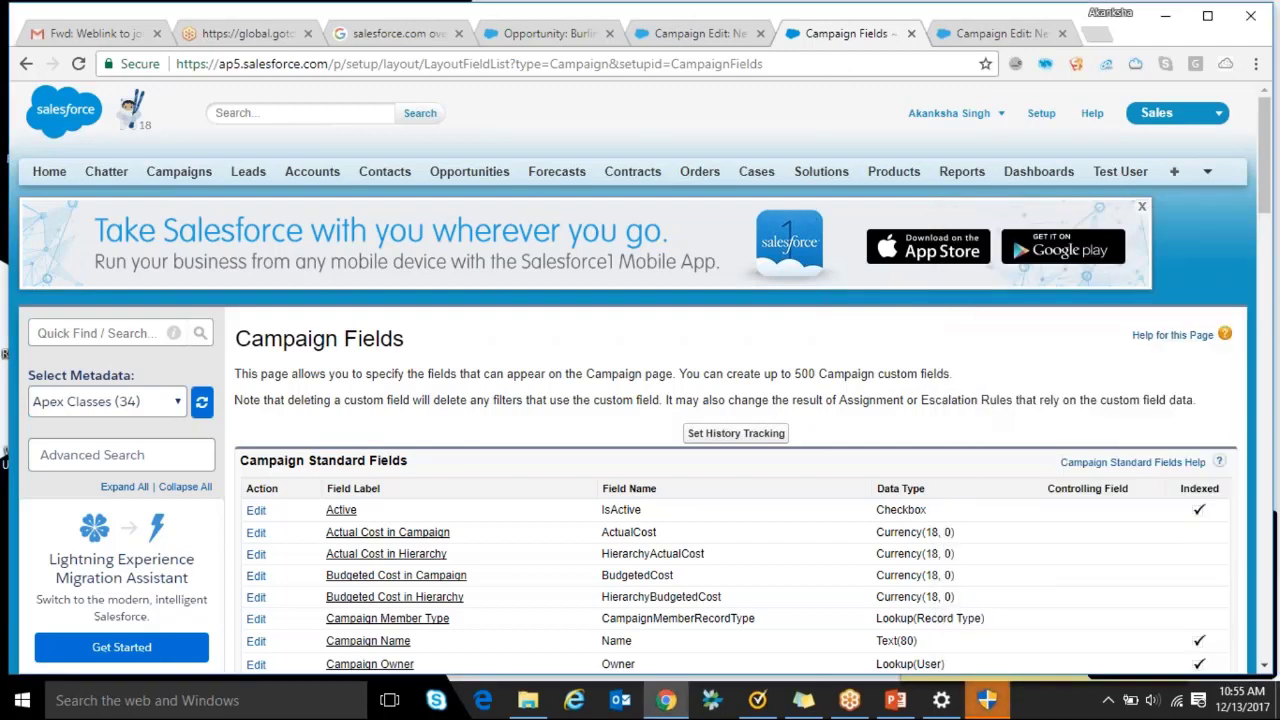
{"action": "left_click", "coordinate": [190, 174]}
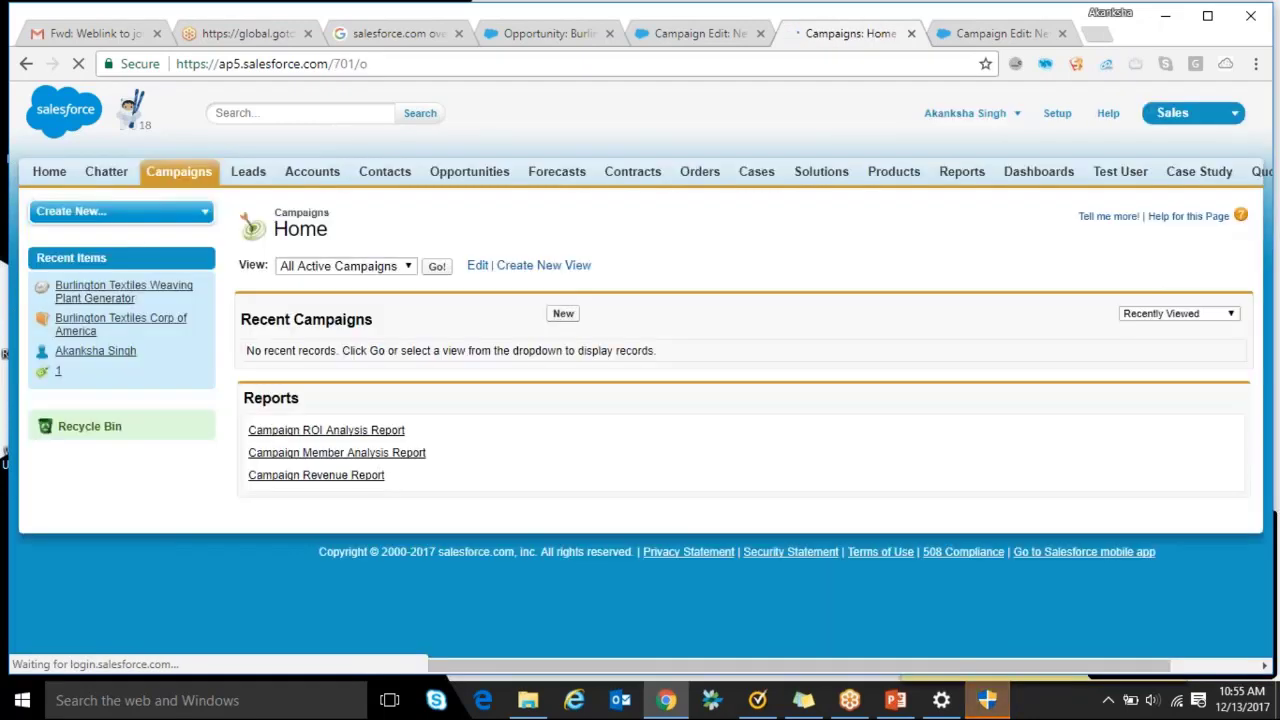
{"action": "left_click", "coordinate": [563, 313]}
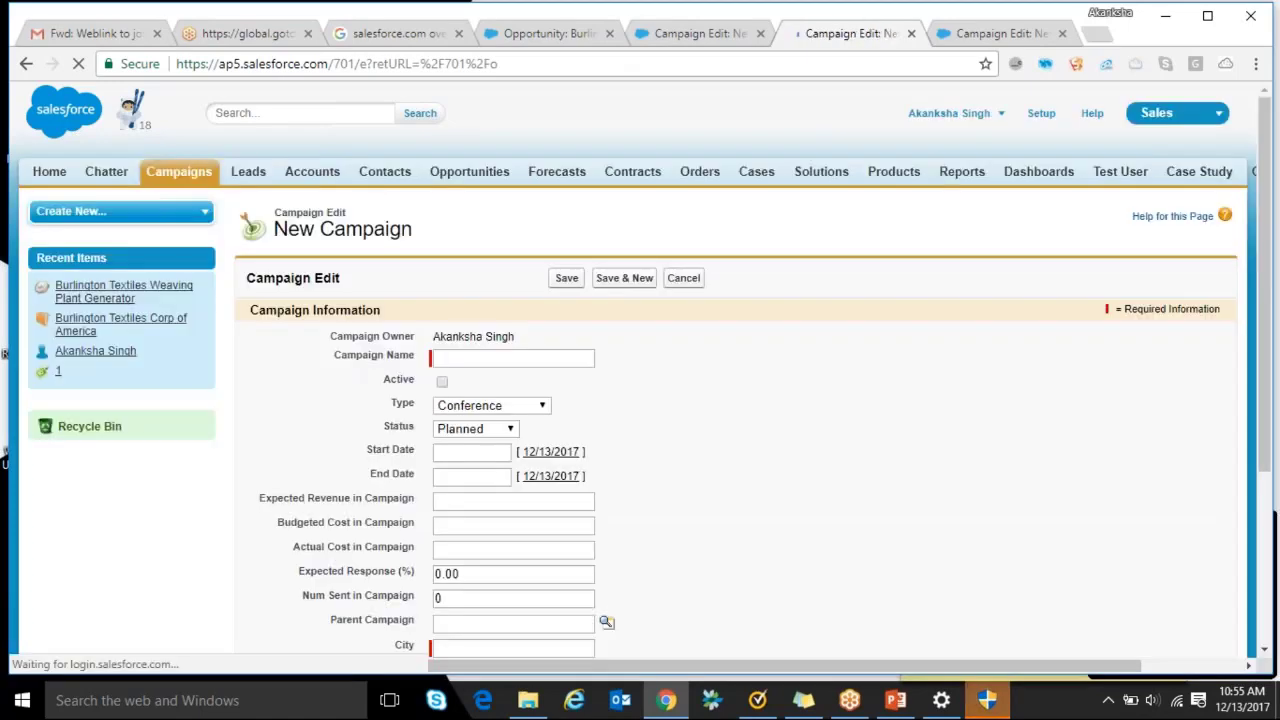
{"action": "scroll", "coordinate": [640, 400], "scroll_direction": "down", "scroll_amount": 1}
{"action": "left_click", "coordinate": [445, 572]}
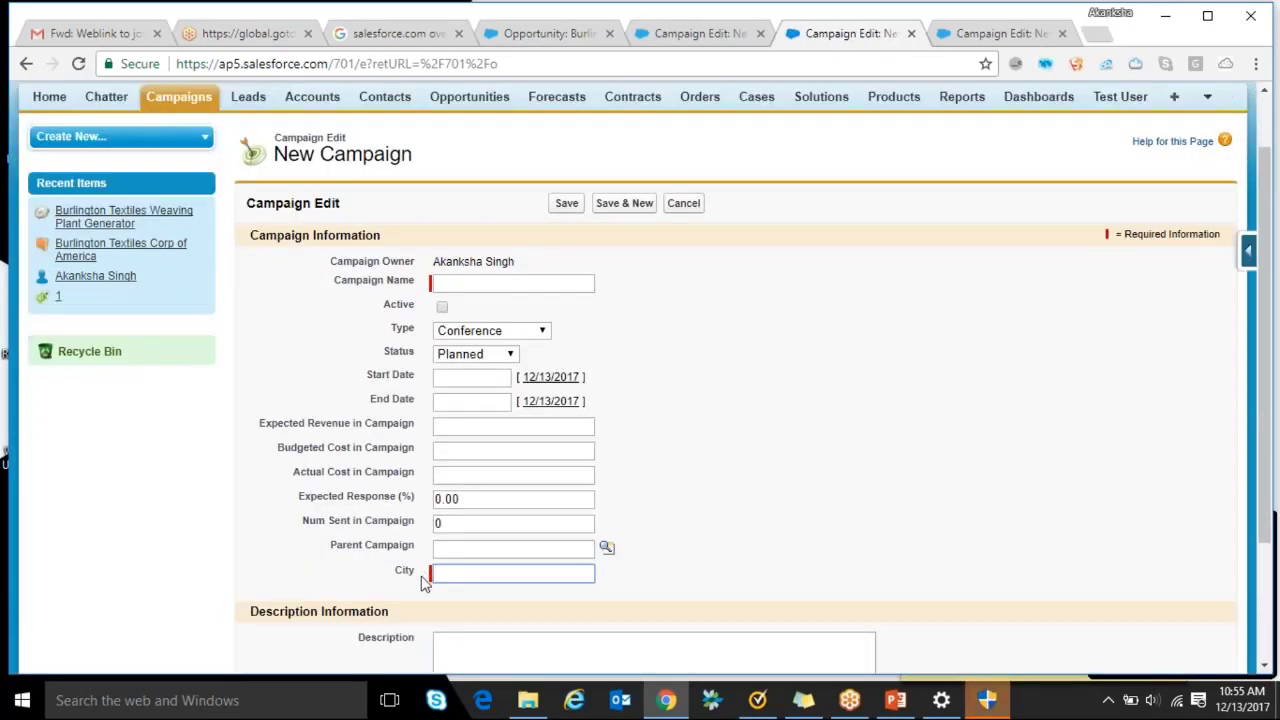
Name the campaign Test and set its start date to 12/13/2017 and end date to 12/31/2017
{"action": "left_click", "coordinate": [479, 283]}
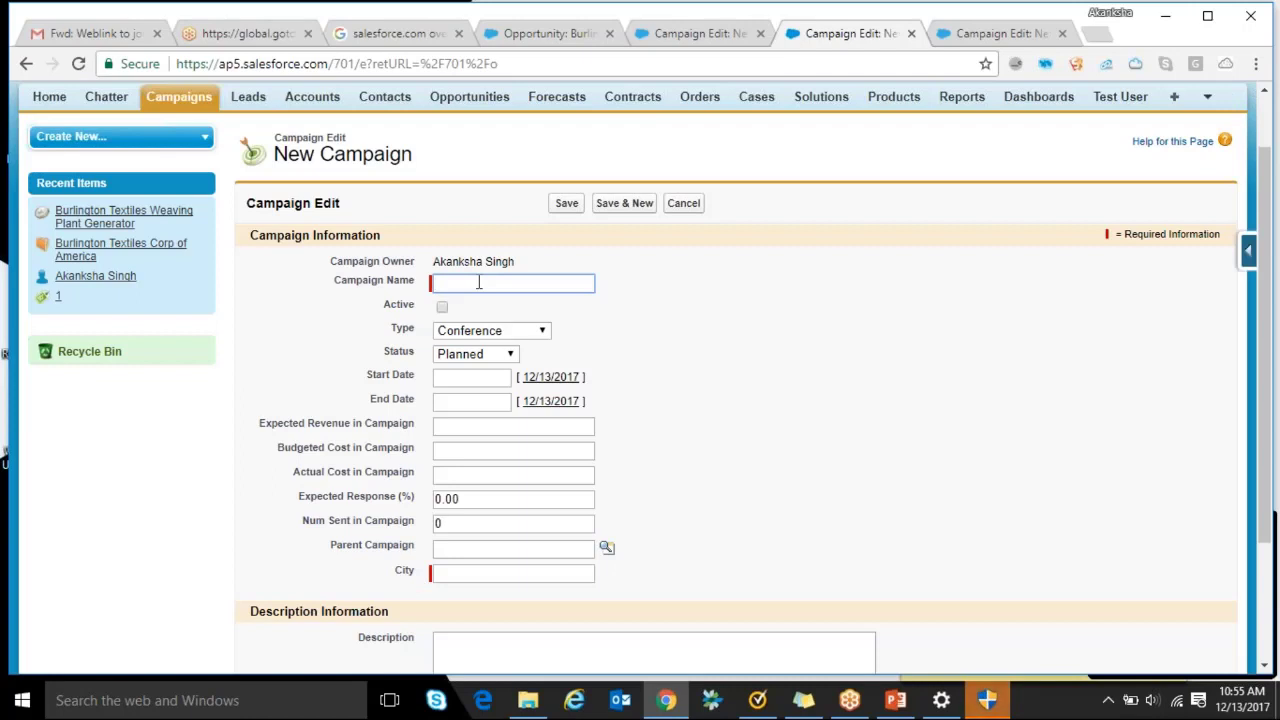
{"action": "type", "text": "Test"}
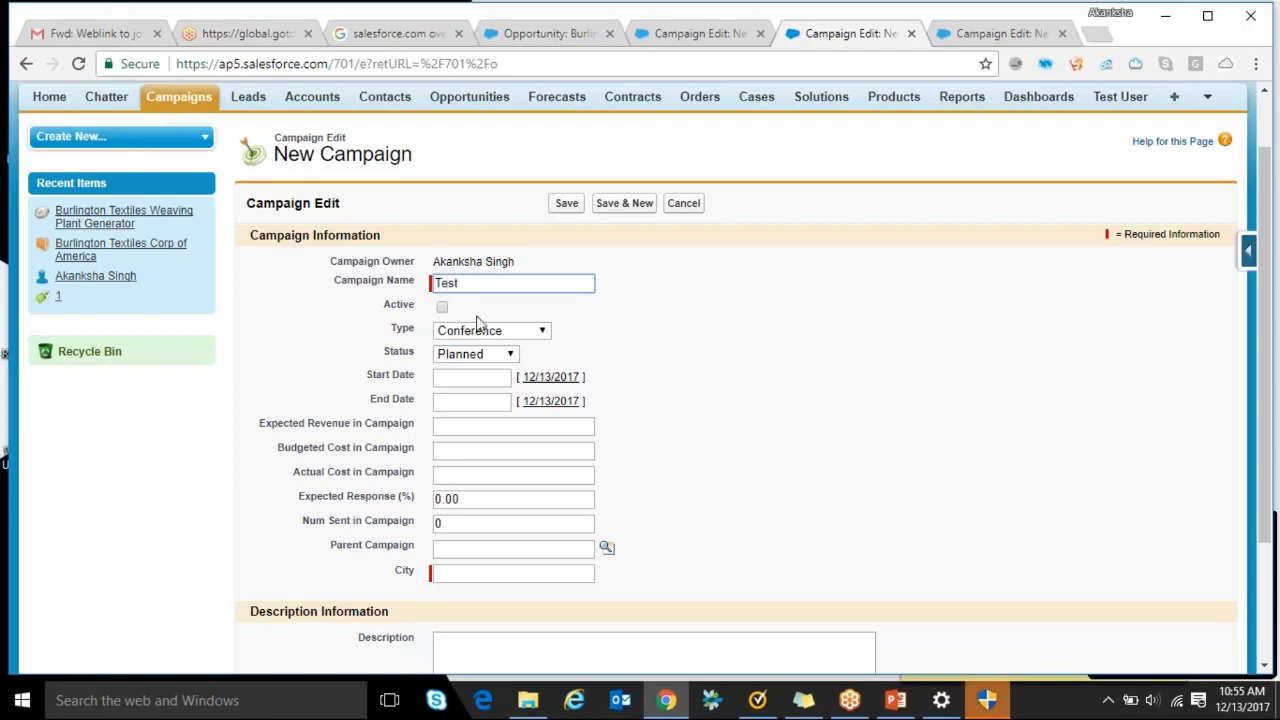
{"action": "left_click", "coordinate": [548, 377]}
{"action": "left_click", "coordinate": [549, 401]}
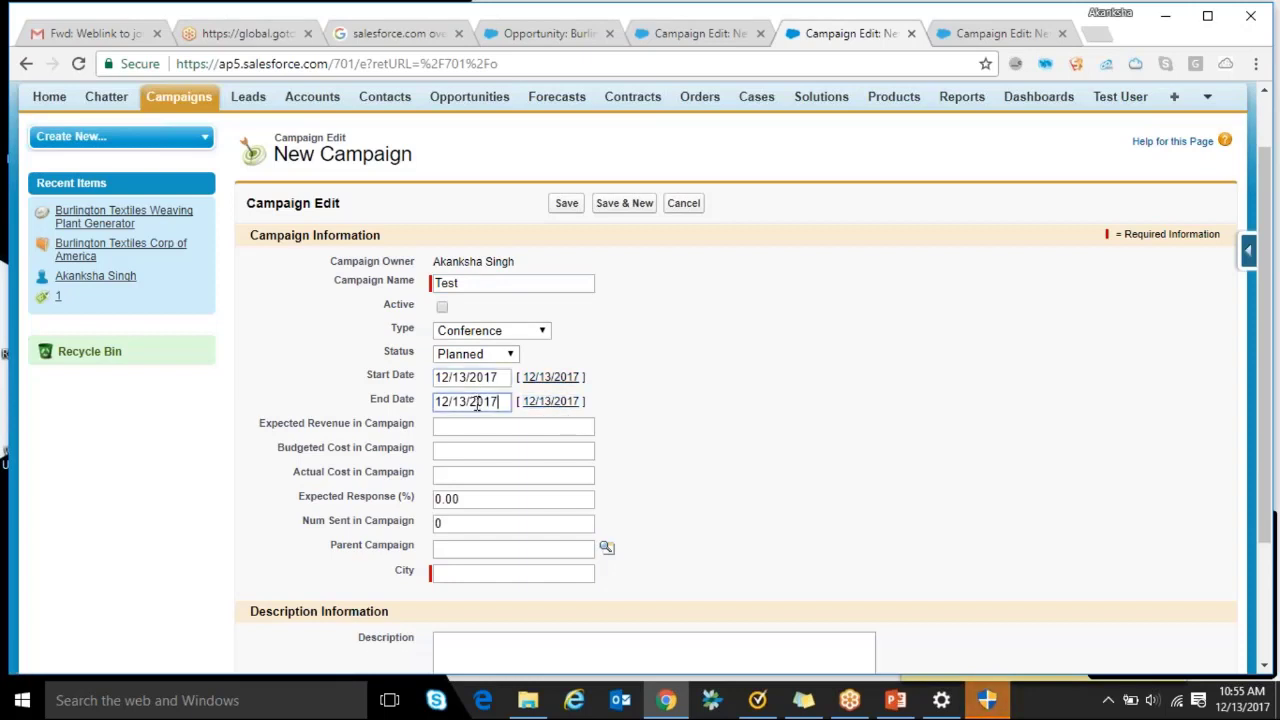
{"action": "left_click", "coordinate": [476, 403]}
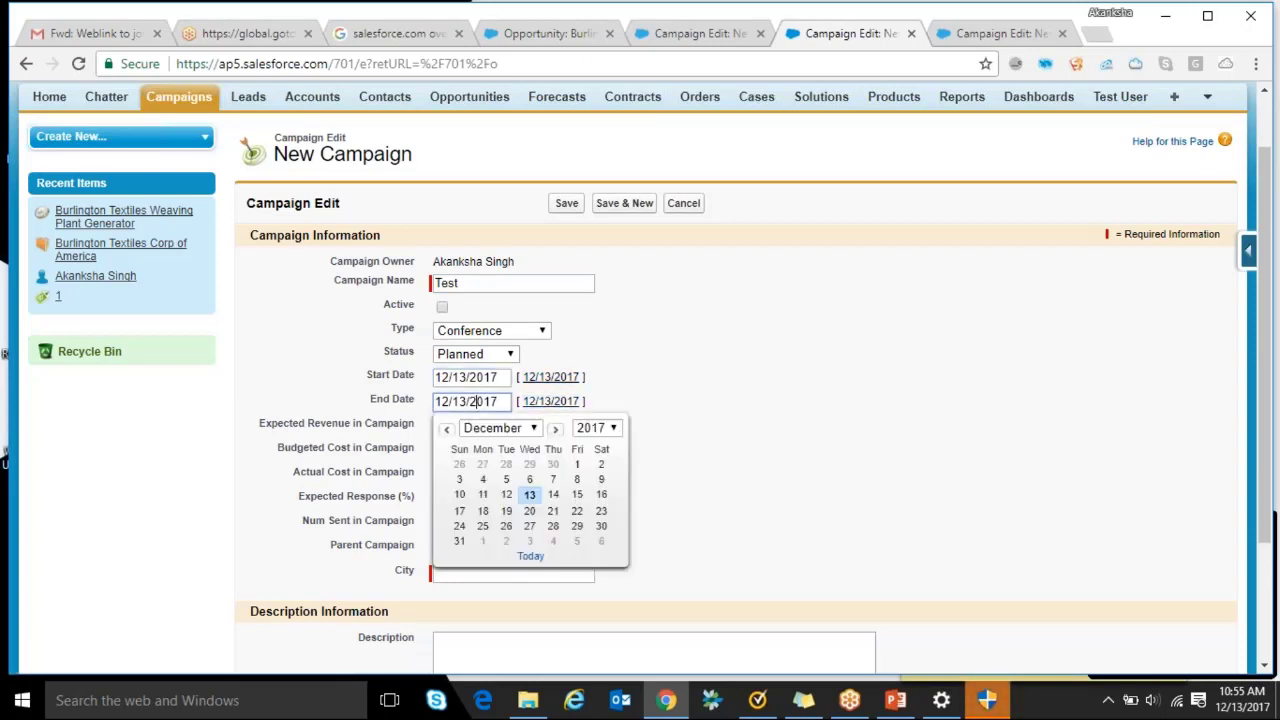
{"action": "left_click", "coordinate": [459, 542]}
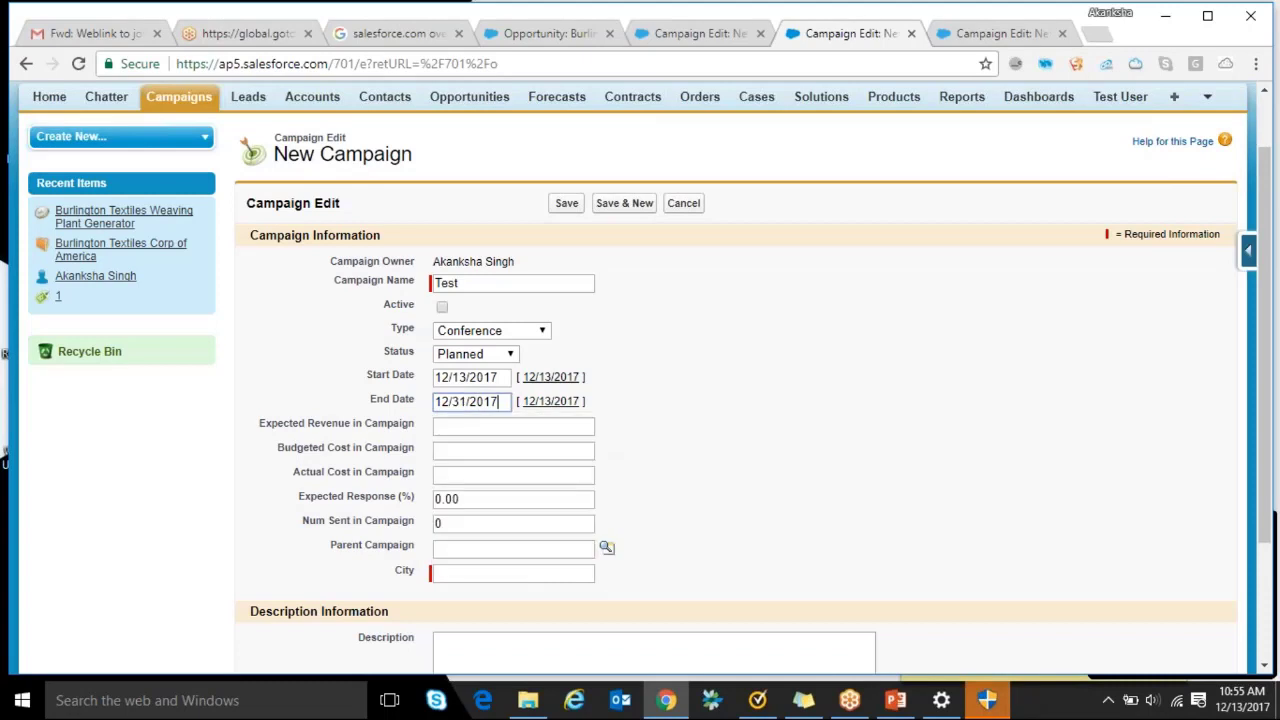
Set the campaign's expected revenue to 40000 and its City to 1234, and save the record
{"action": "left_click", "coordinate": [471, 427]}
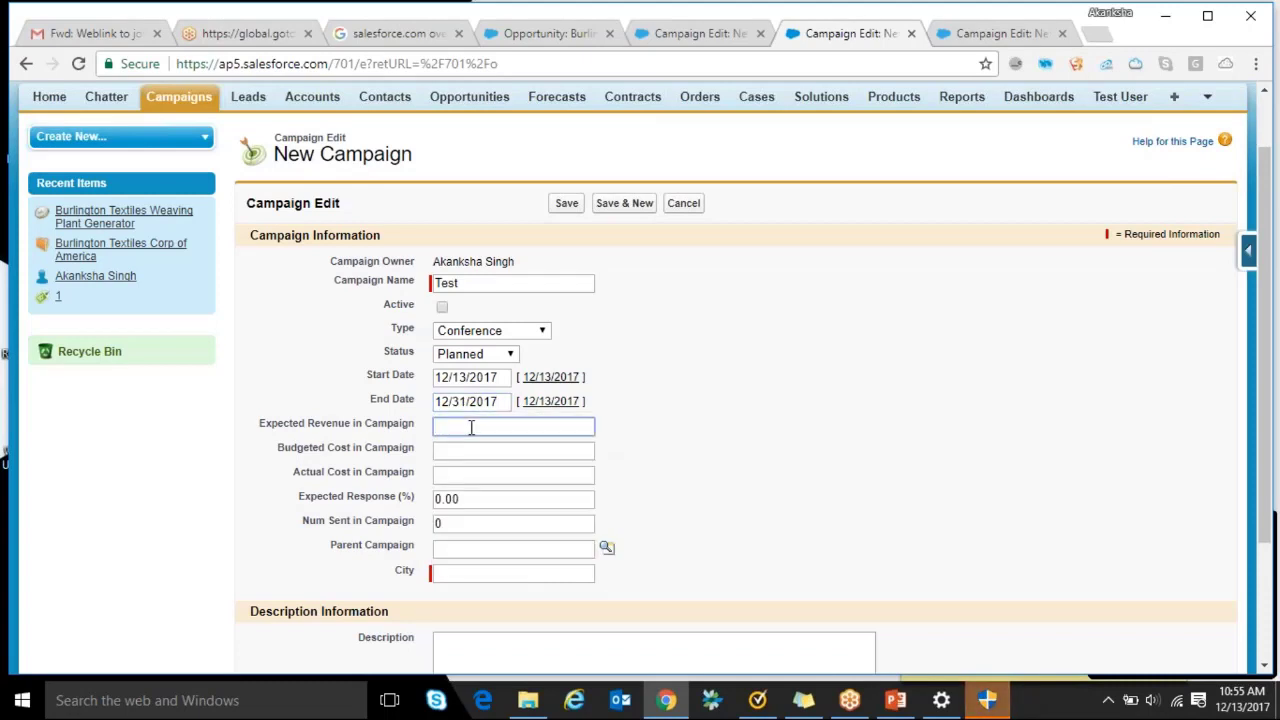
{"action": "type", "text": "4000"}
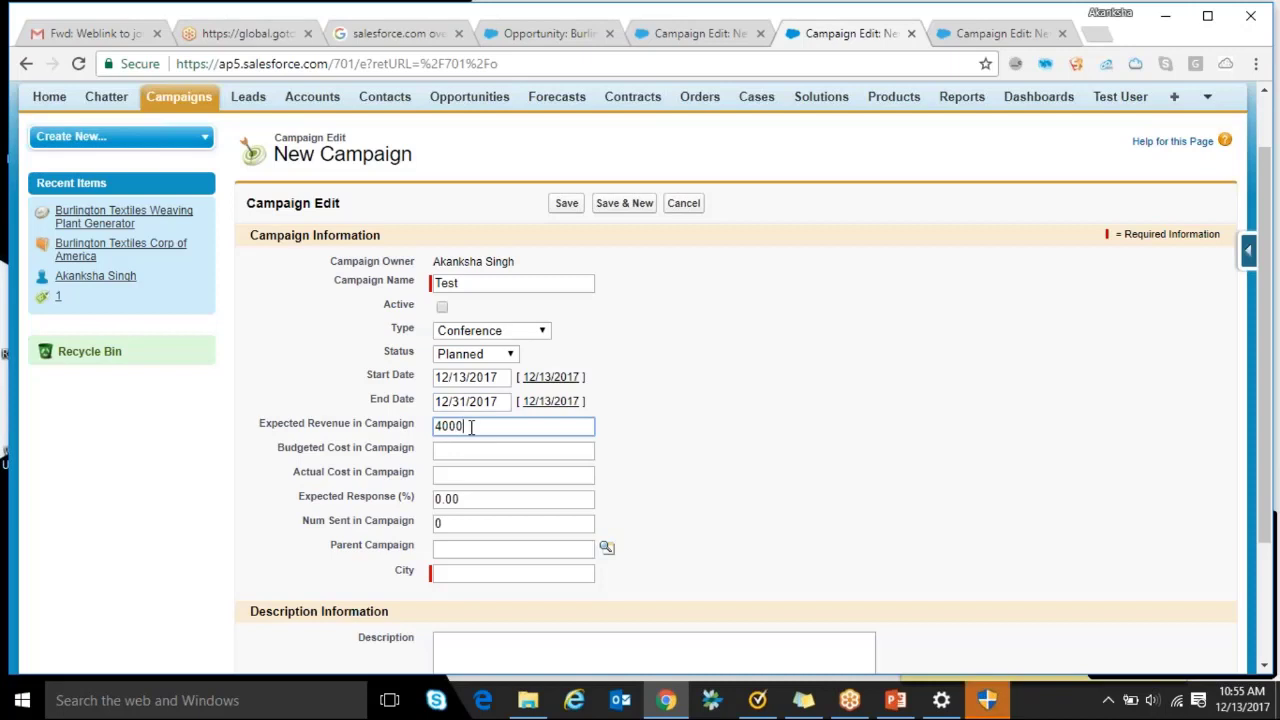
{"action": "type", "text": "0"}
{"action": "left_click", "coordinate": [477, 580]}
{"action": "type", "text": "Test"}
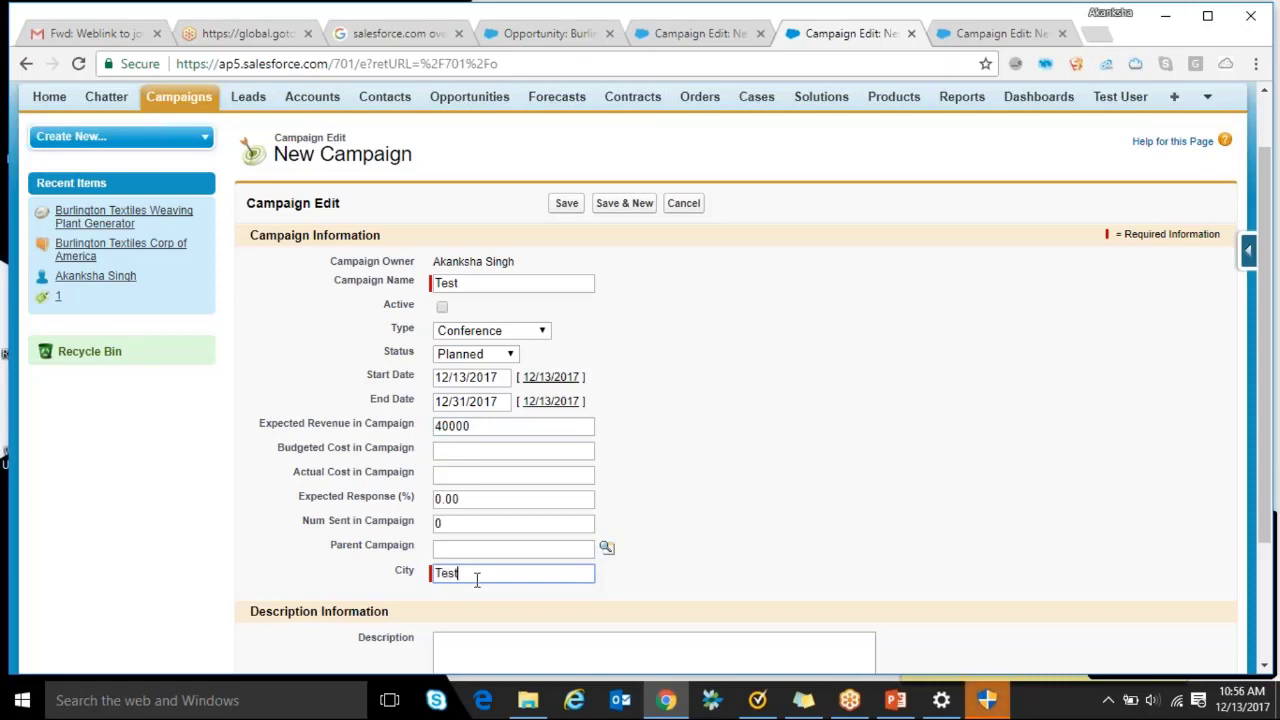
{"action": "key", "text": "BackSpace"}
{"action": "key", "text": "BackSpace"}
{"action": "key", "text": "BackSpace"}
{"action": "key", "text": "BackSpace"}
{"action": "type", "text": "1234"}
{"action": "left_click", "coordinate": [566, 203]}
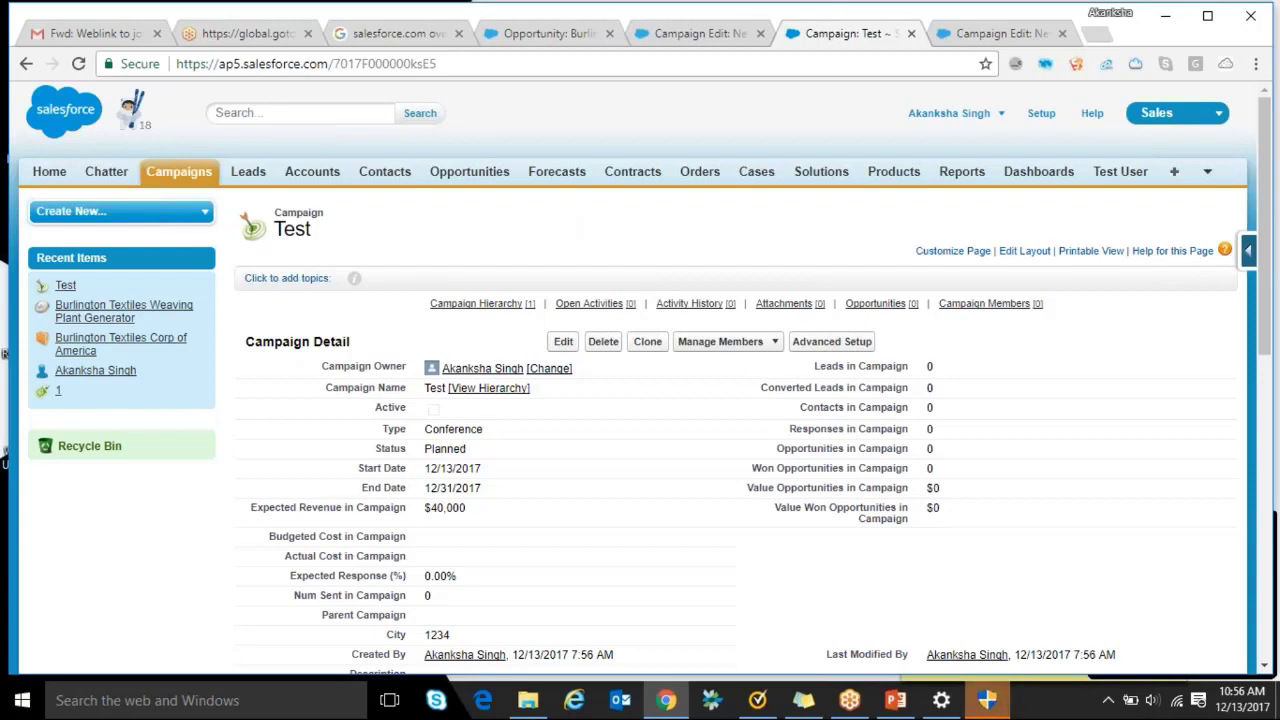
{"action": "scroll", "coordinate": [440, 614], "scroll_direction": "down", "scroll_amount": 1}
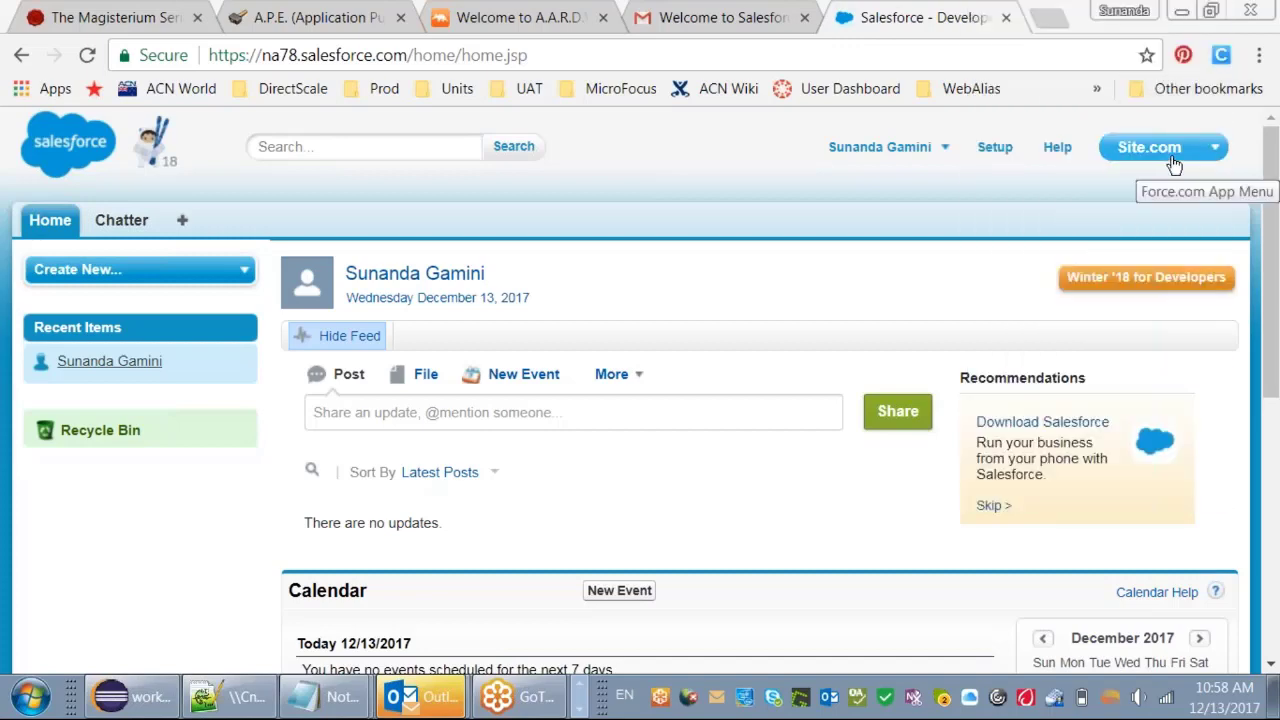
Switch the developer org from Site.com to the Sales app and open the Campaigns home page
{"action": "left_click", "coordinate": [1173, 158]}
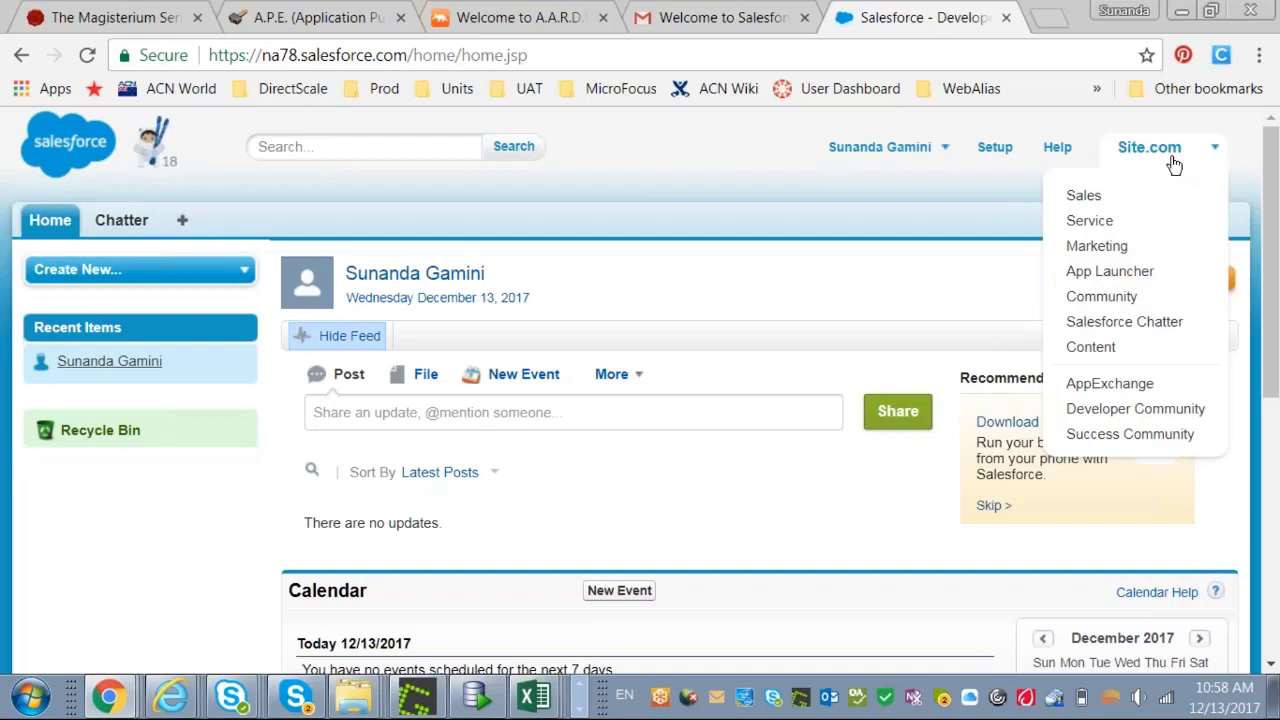
{"action": "left_click", "coordinate": [1088, 197]}
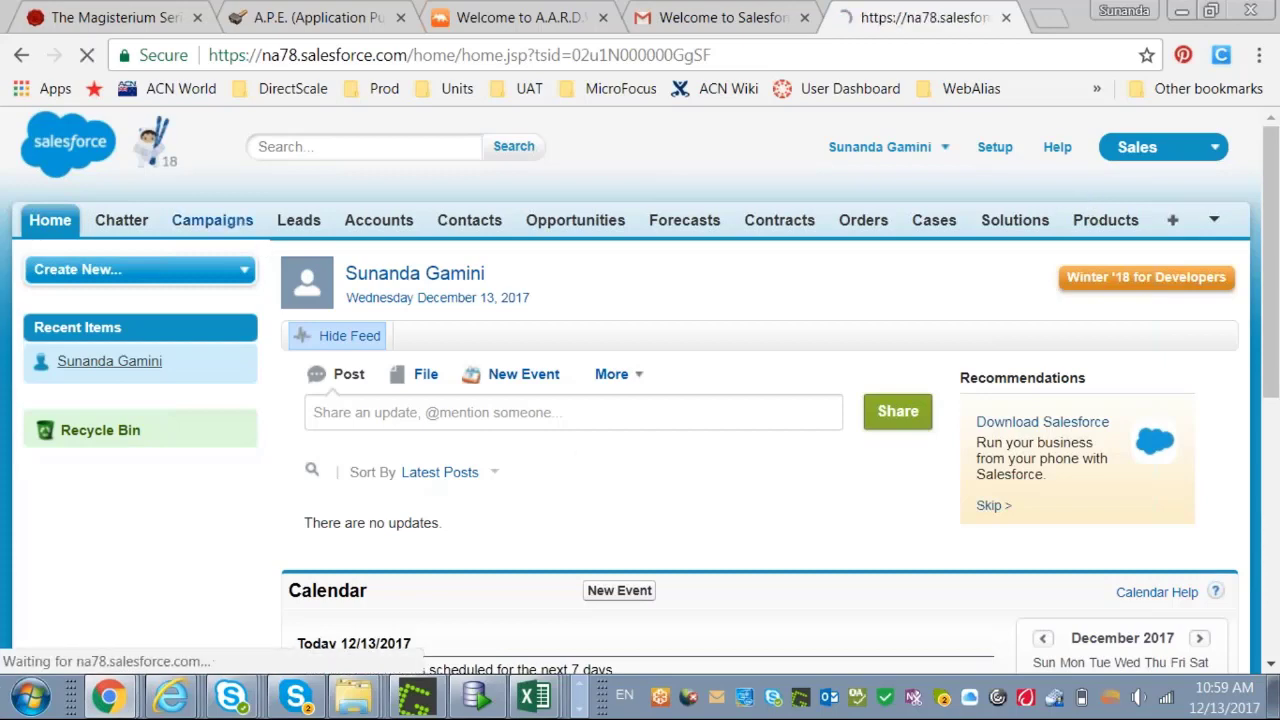
{"action": "left_click", "coordinate": [212, 220]}
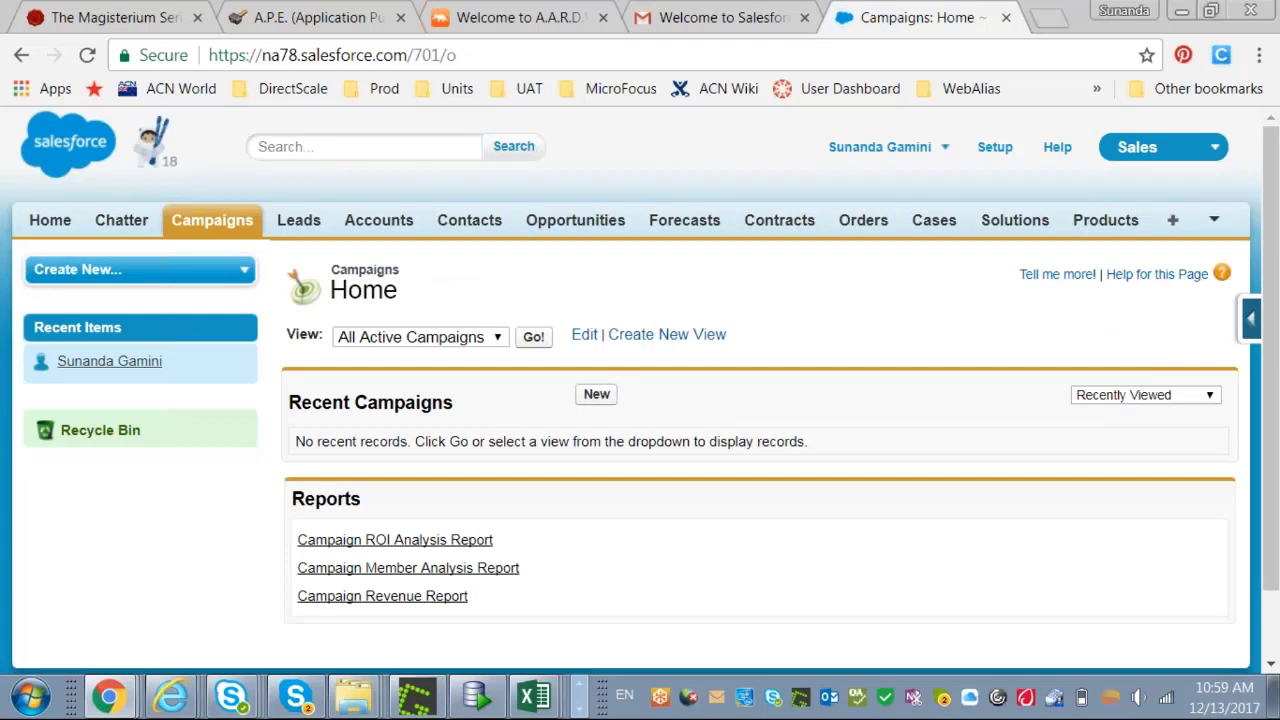
{"action": "left_click", "coordinate": [1213, 152]}
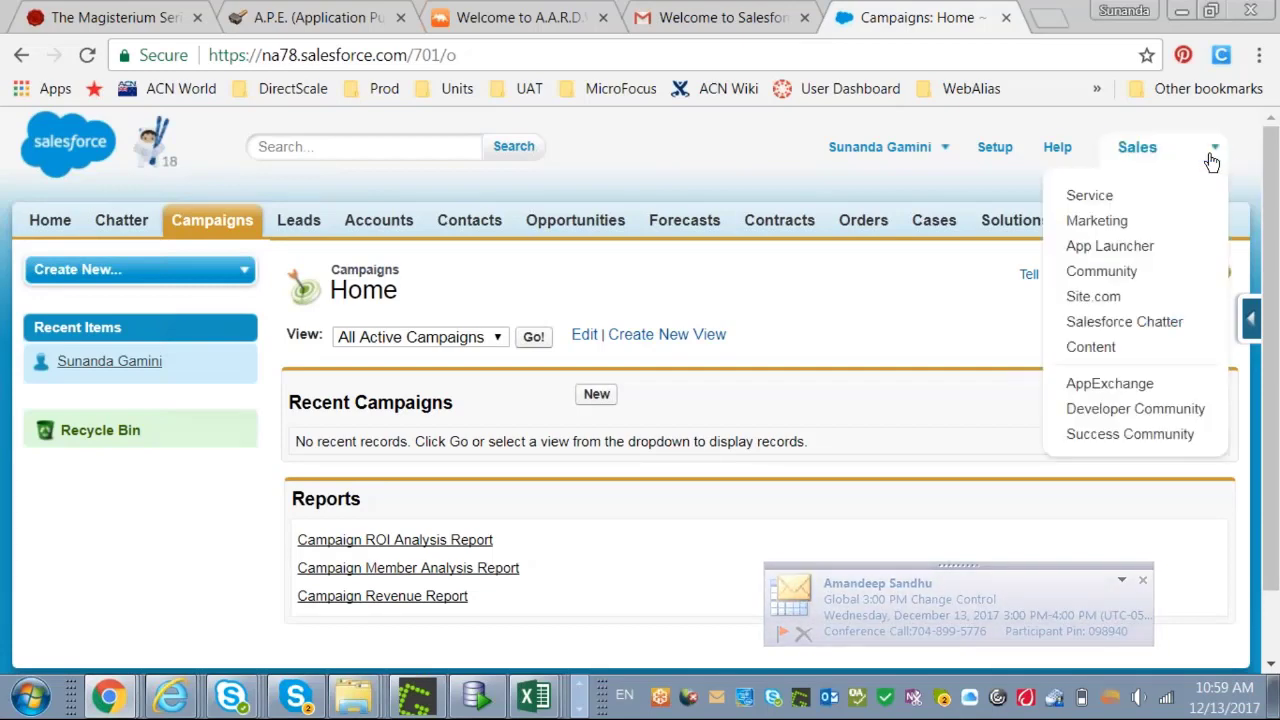
{"action": "left_click", "coordinate": [879, 176]}
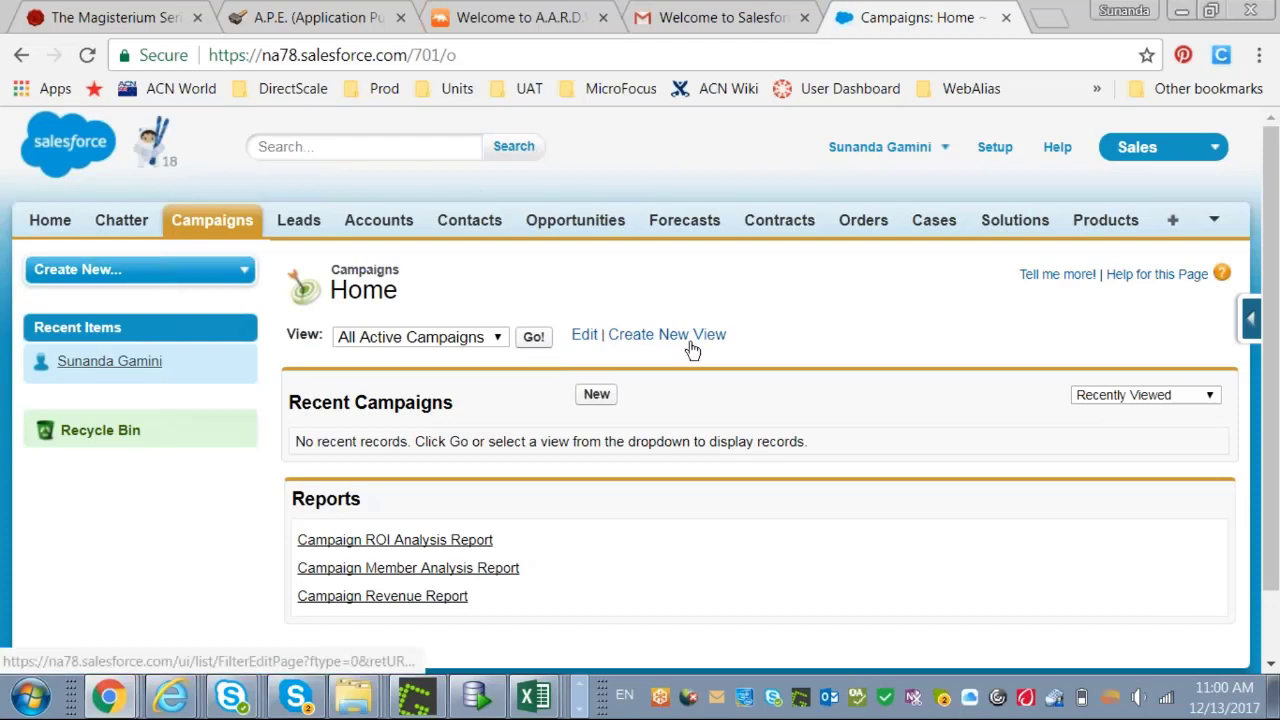
Start a new campaign record and examine the Type picklist options and the required-information marker
{"action": "left_click", "coordinate": [595, 396]}
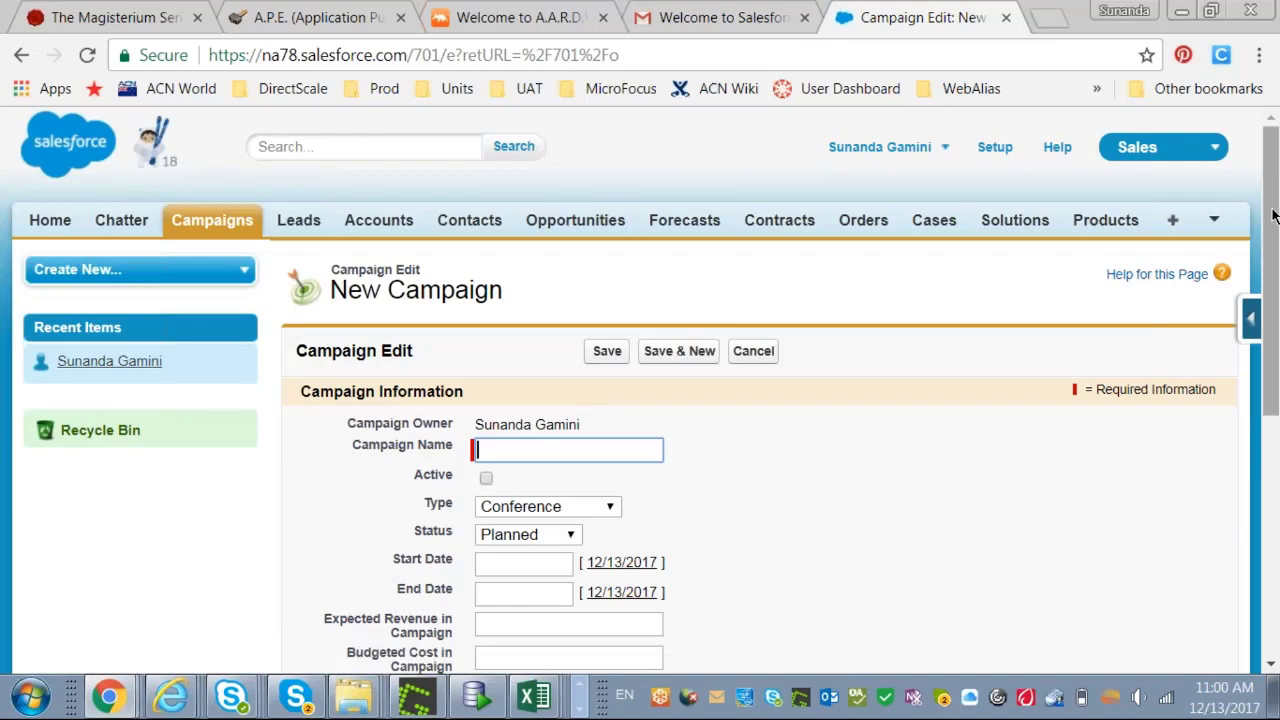
{"action": "left_click_drag", "start_coordinate": [1268, 218], "coordinate": [1266, 256]}
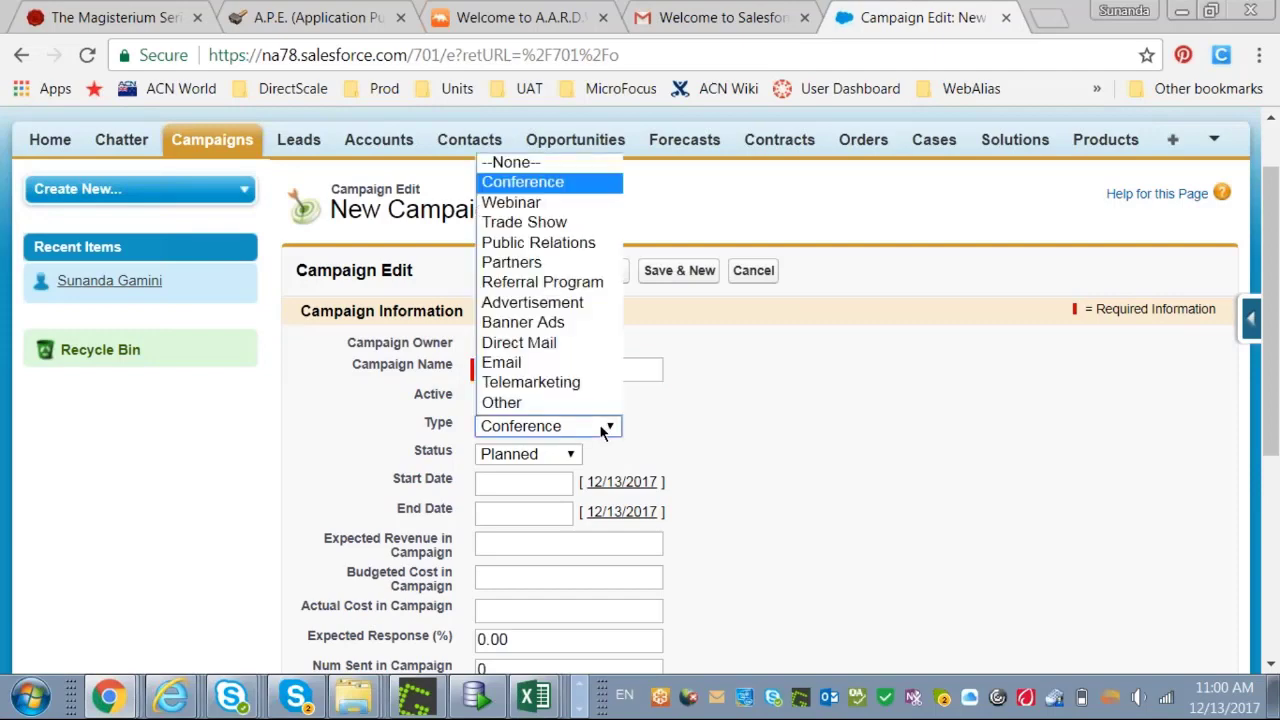
{"action": "left_click", "coordinate": [677, 421]}
{"action": "double_click", "coordinate": [677, 421]}
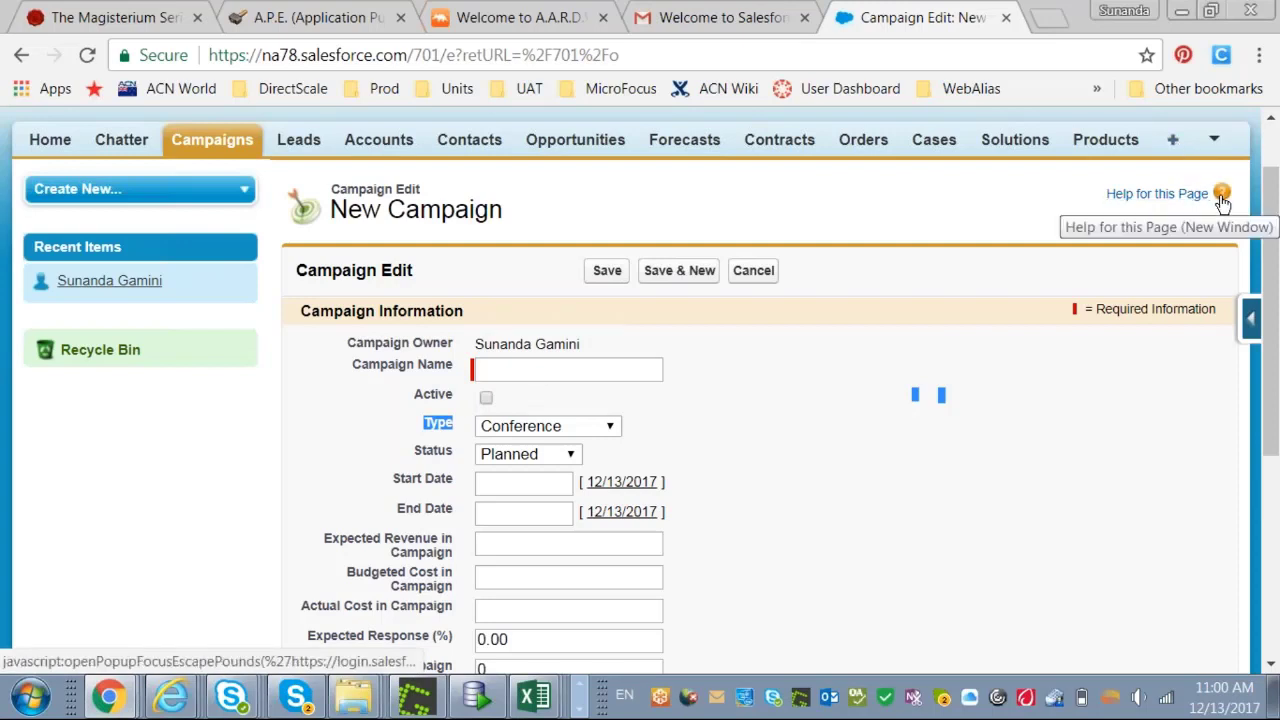
{"action": "scroll", "coordinate": [1195, 254], "scroll_direction": "down", "scroll_amount": 1}
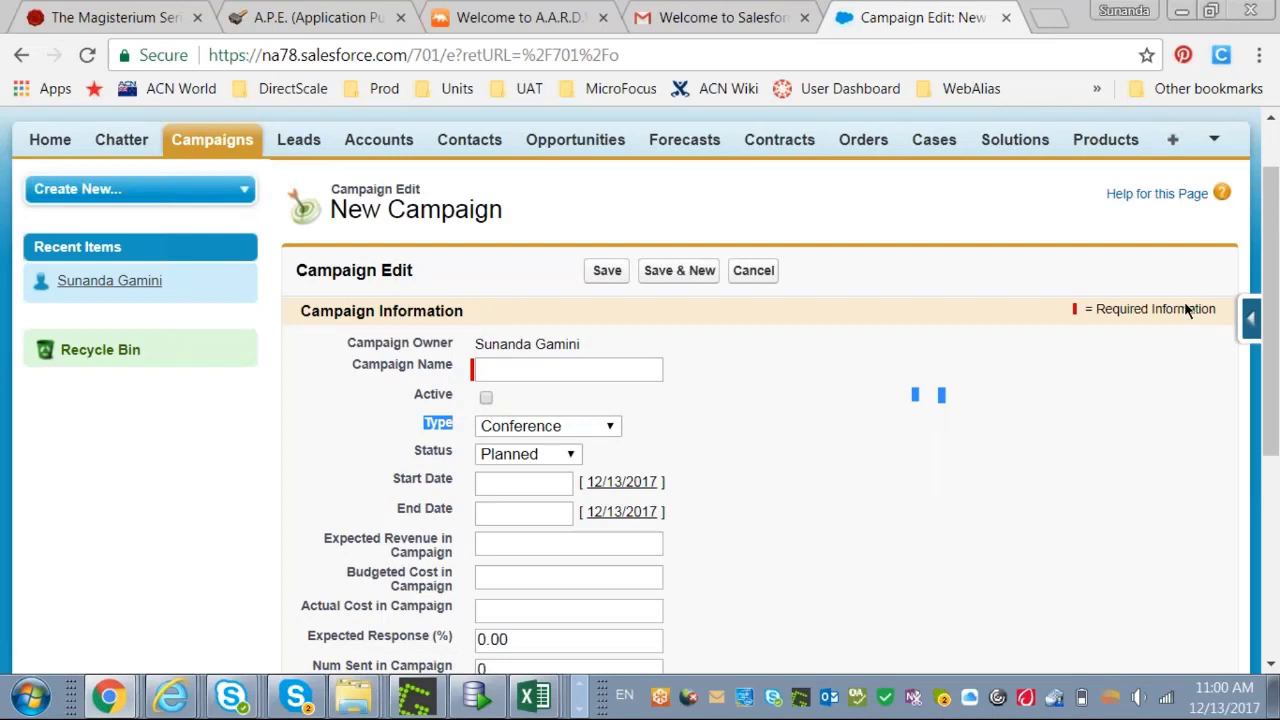
{"action": "left_click", "coordinate": [1076, 312]}
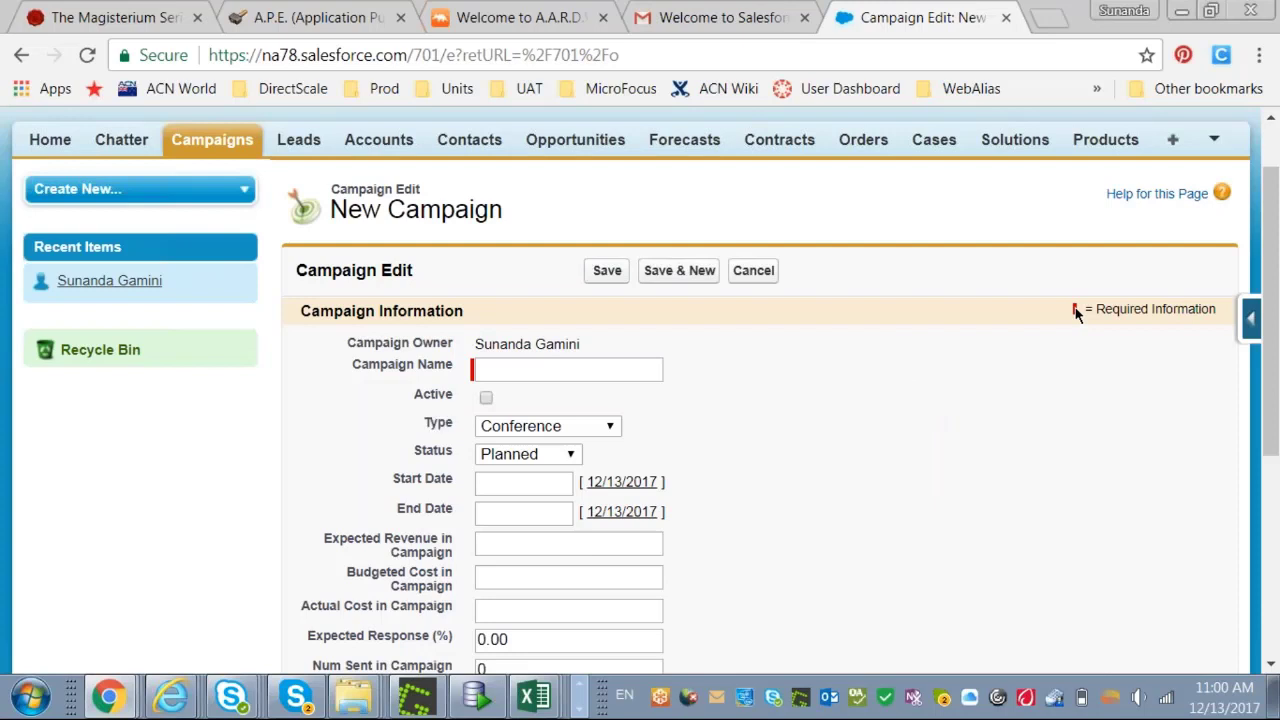
Open the list of campaign fields and go to the Campaign Custom Fields & Relationships section
{"action": "left_click", "coordinate": [1250, 327]}
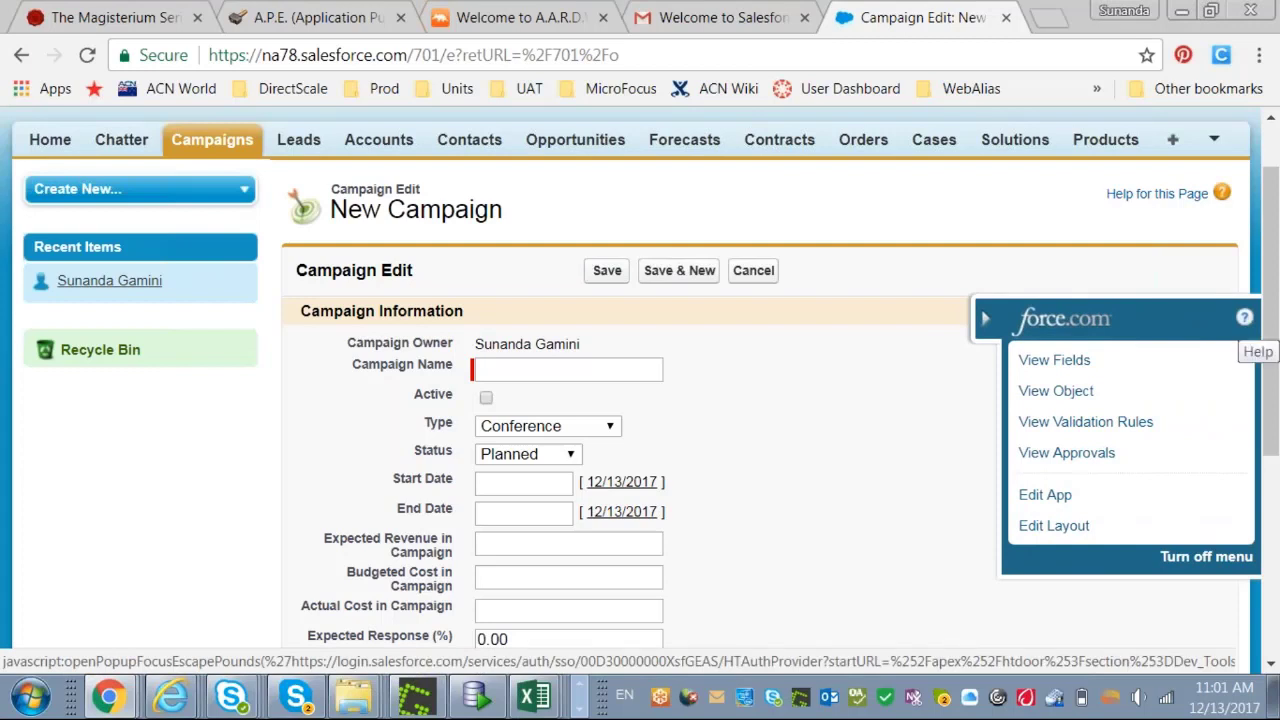
{"action": "left_click", "coordinate": [1054, 361]}
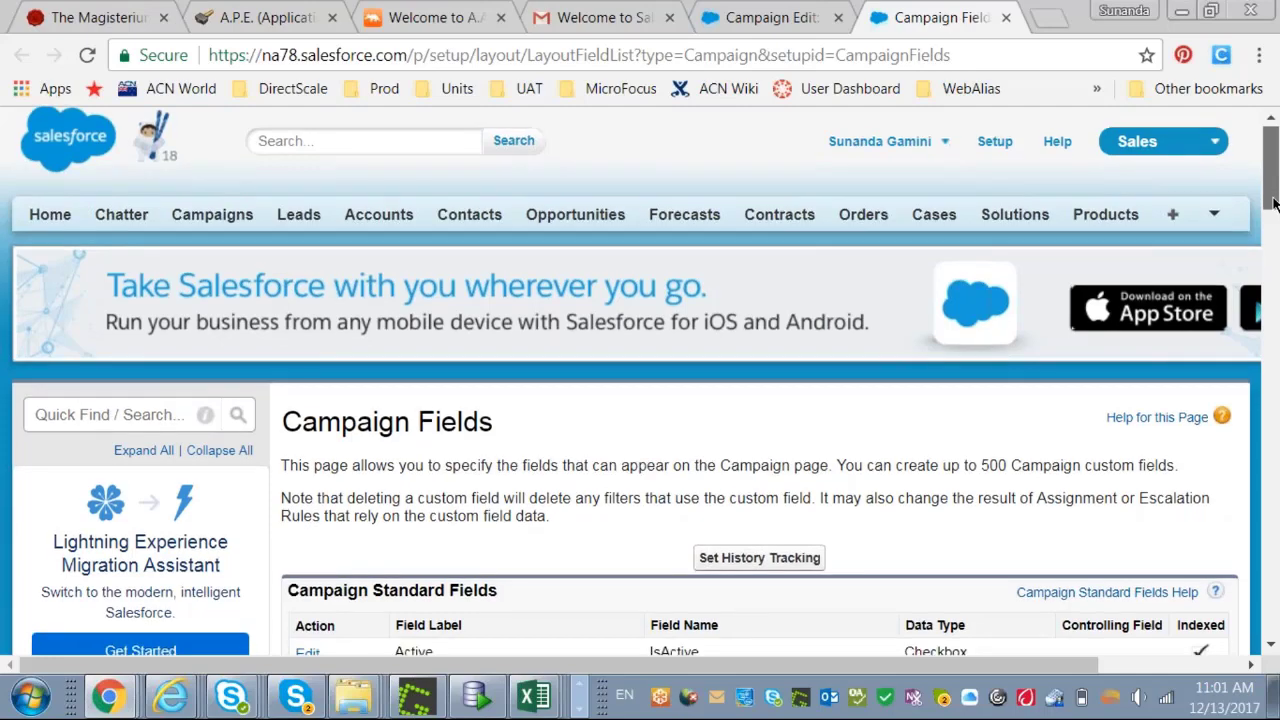
{"action": "left_click_drag", "start_coordinate": [1273, 200], "coordinate": [1274, 351]}
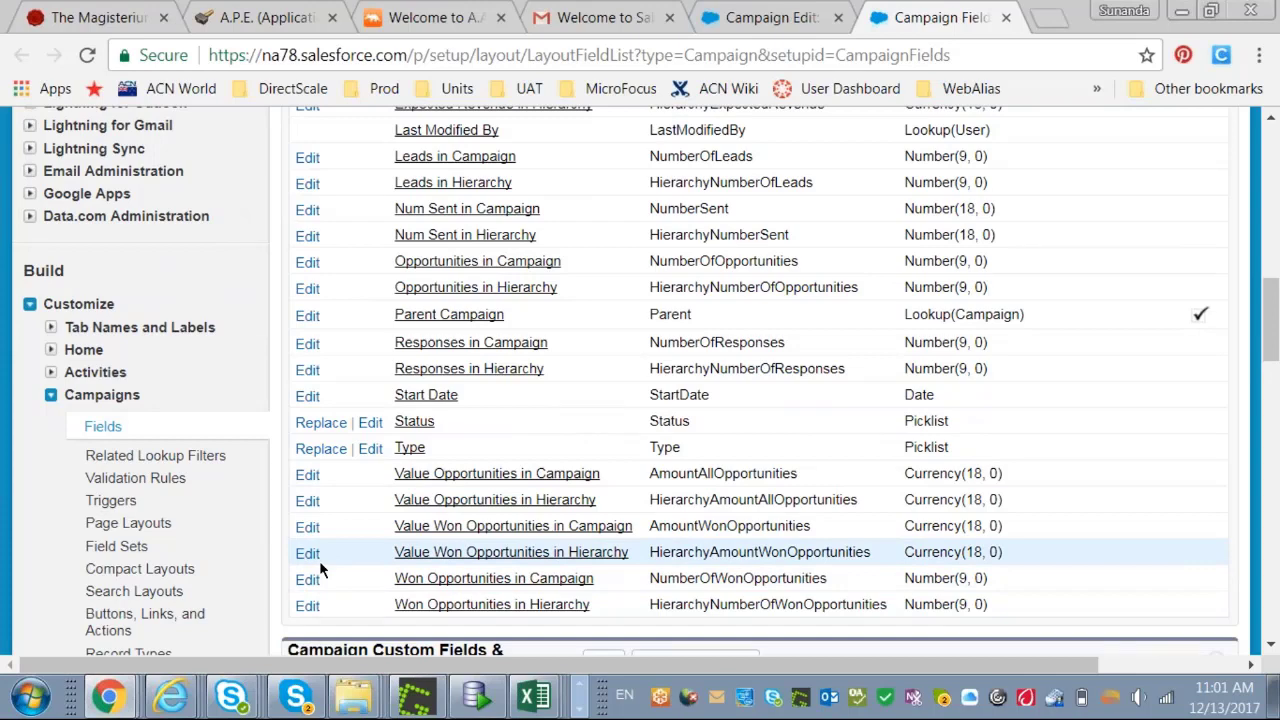
{"action": "left_click_drag", "start_coordinate": [1270, 332], "coordinate": [1273, 384]}
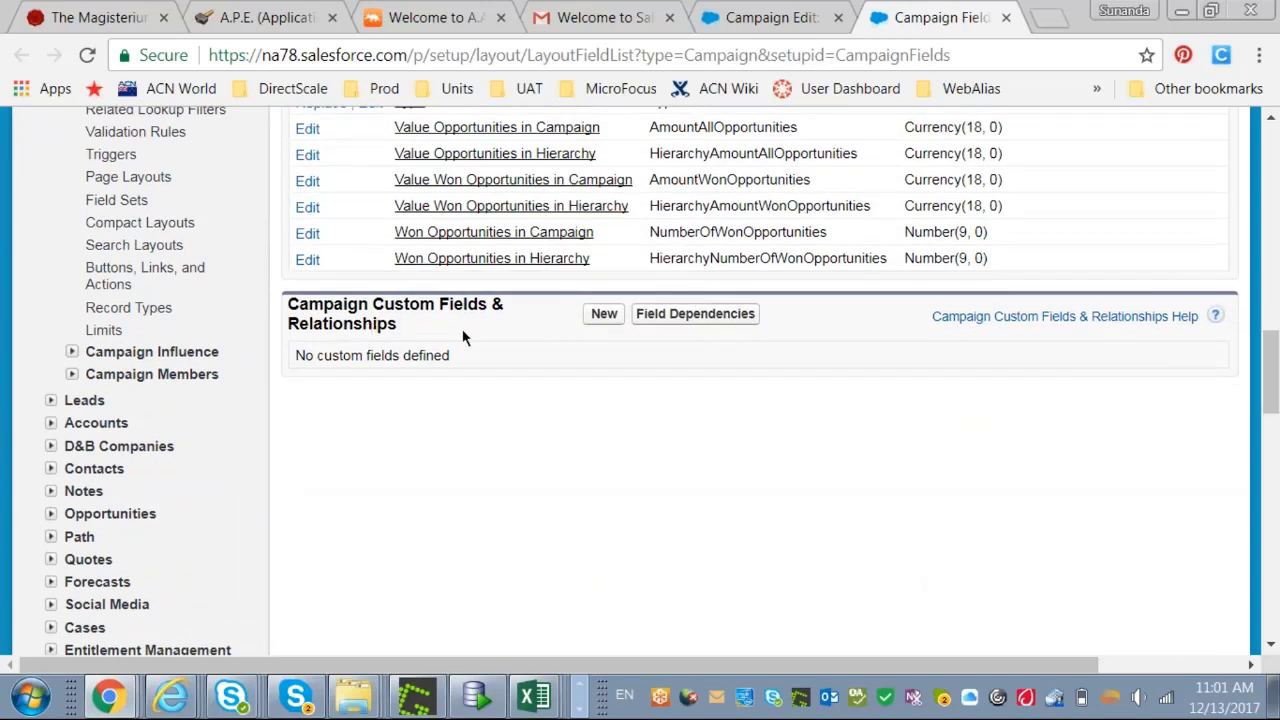
Start a new campaign custom field and choose its data type
{"action": "left_click", "coordinate": [603, 317]}
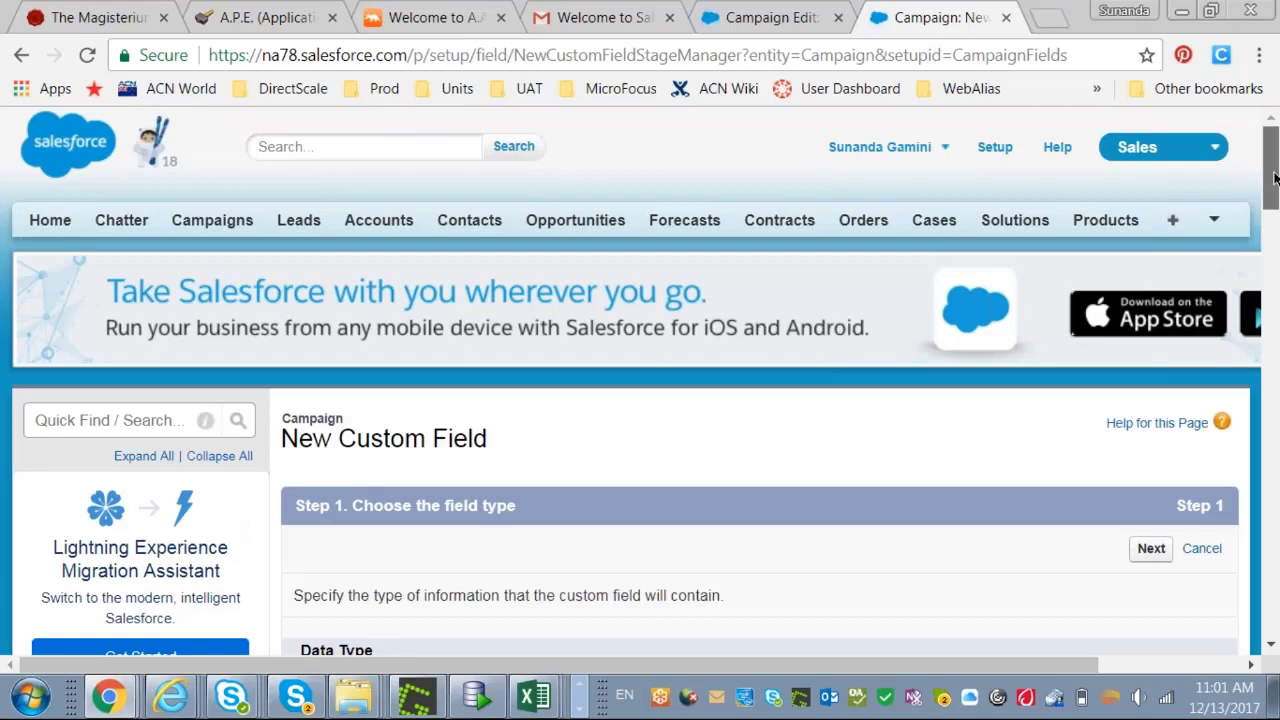
{"action": "left_click_drag", "start_coordinate": [1274, 177], "coordinate": [1274, 246]}
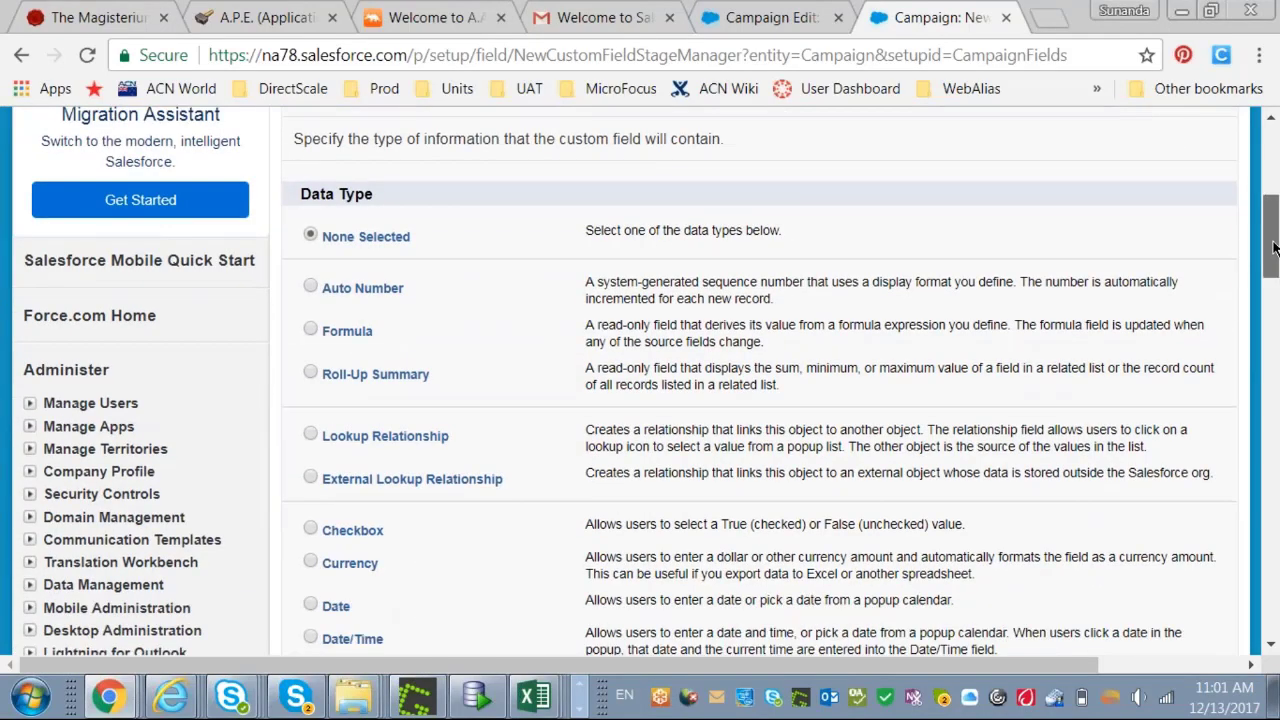
{"action": "left_click_drag", "start_coordinate": [1274, 246], "coordinate": [1266, 209]}
{"action": "left_click", "coordinate": [310, 519]}
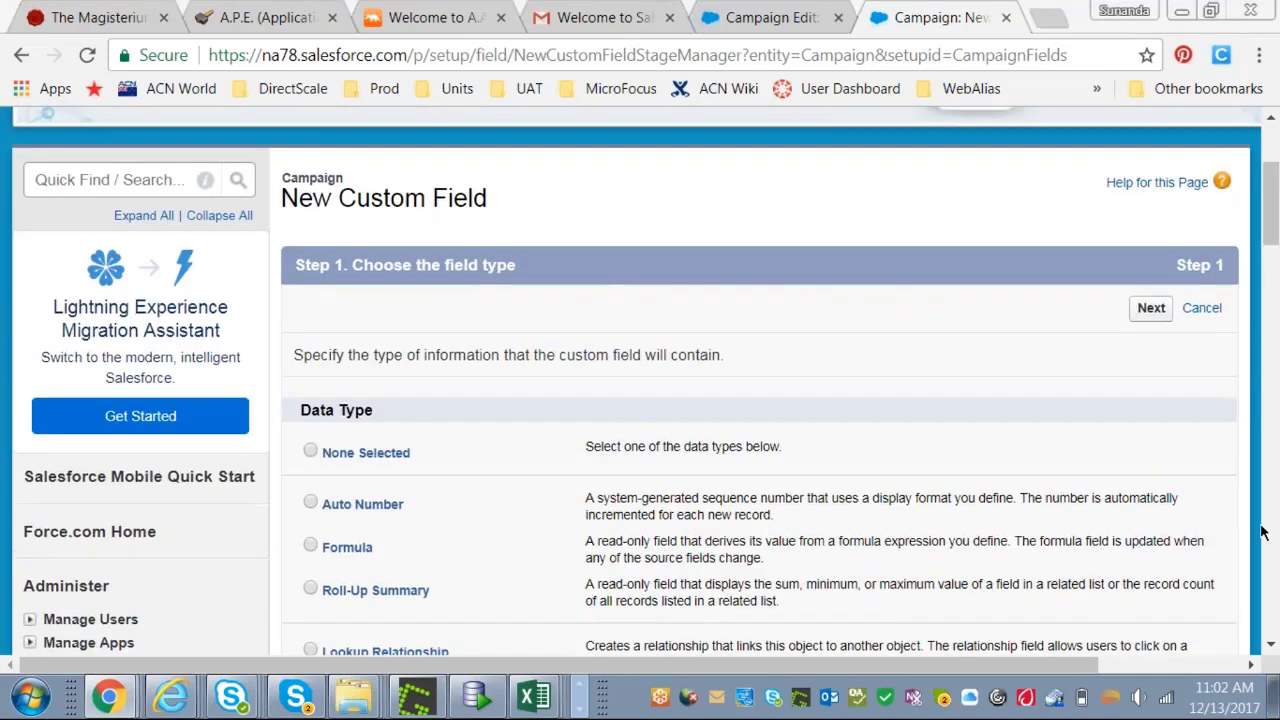